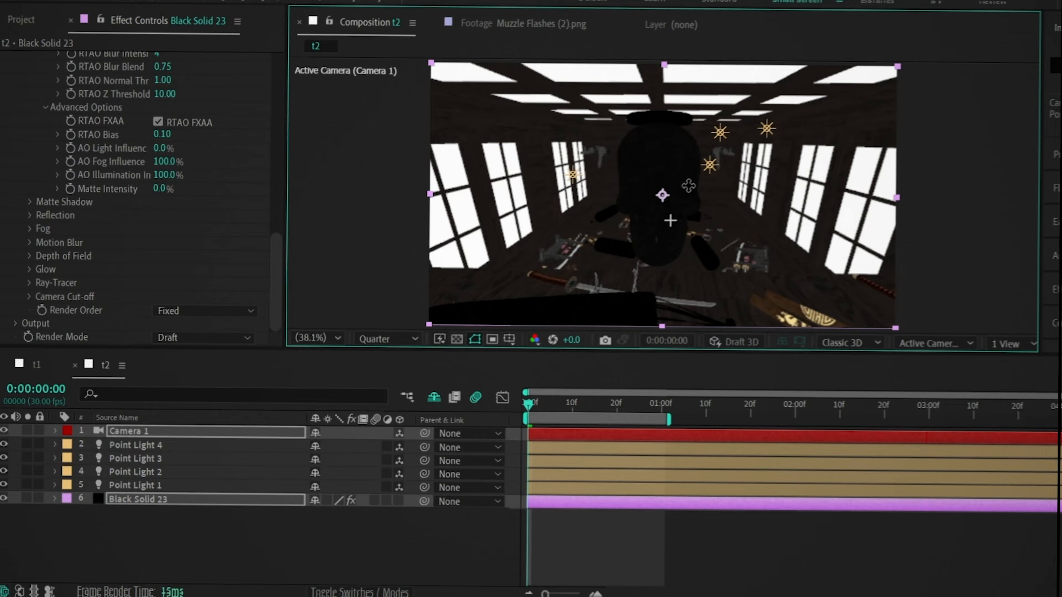
Step: Move the scene camera with the camera tools to frame the starting view of the skull in the room
drag(667, 205, 692, 178)
key(c)
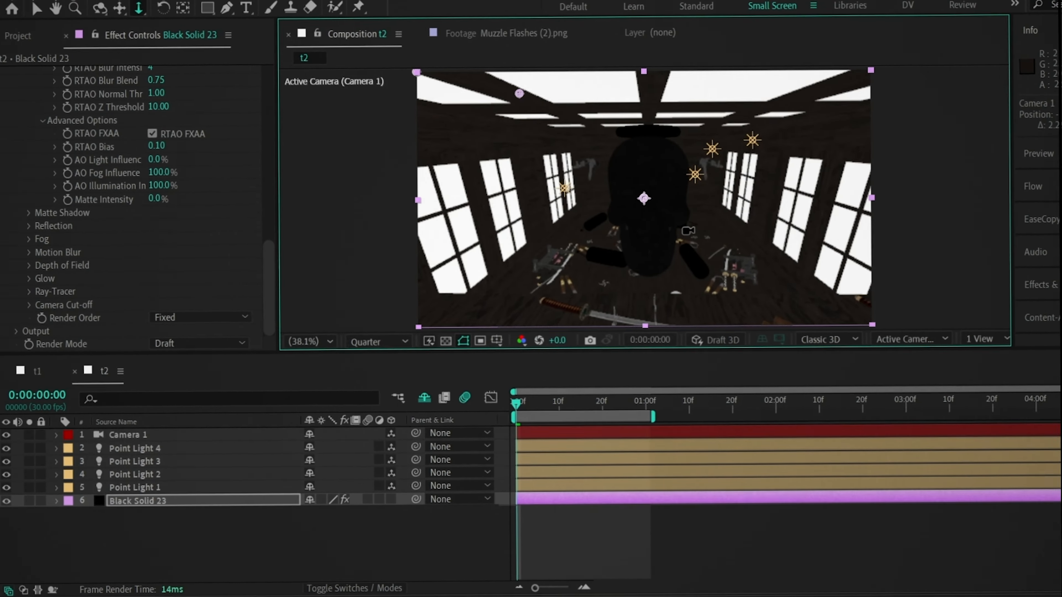
drag(689, 231, 694, 267)
Step: Keyframe Camera 1's Point of Interest and Position at the first frame, move the camera to an end view at 0:00:01:03, and preview it
click(130, 430)
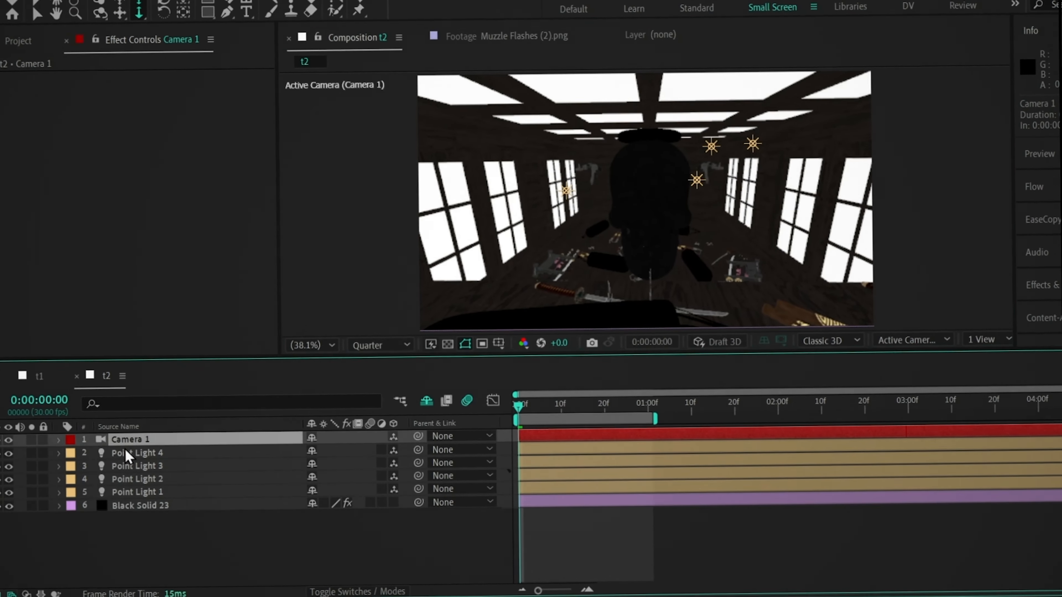
click(57, 431)
click(70, 446)
click(98, 459)
click(98, 472)
drag(519, 408, 666, 409)
drag(678, 234, 501, 419)
key(space)
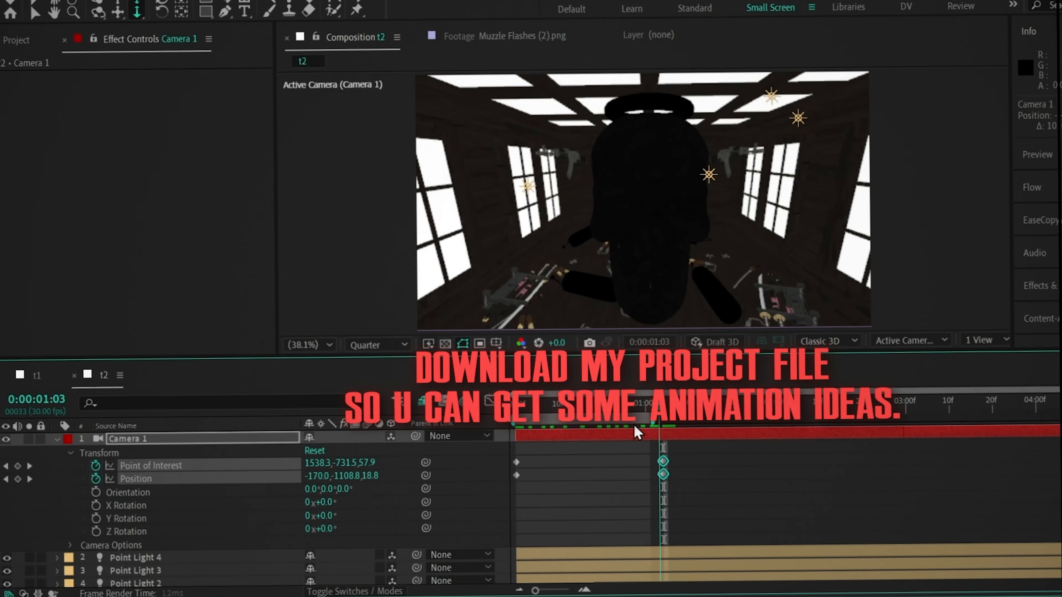
Step: Apply Easy Ease to the camera keyframes and shape their speed graph into a mid-move peak, then preview the motion
drag(694, 455, 515, 485)
key(F9)
click(495, 398)
drag(520, 405, 589, 405)
drag(570, 524, 618, 525)
mouse_move(618, 523)
mouse_down()
mouse_move(569, 528)
mouse_move(610, 529)
mouse_up()
drag(584, 405, 488, 429)
key(space)
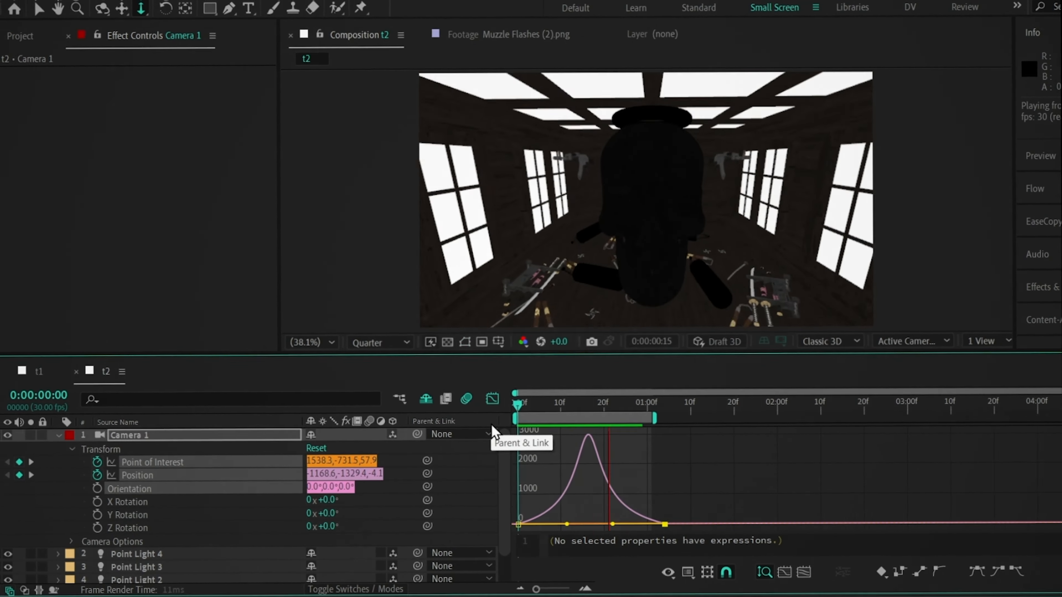
click(489, 400)
click(57, 431)
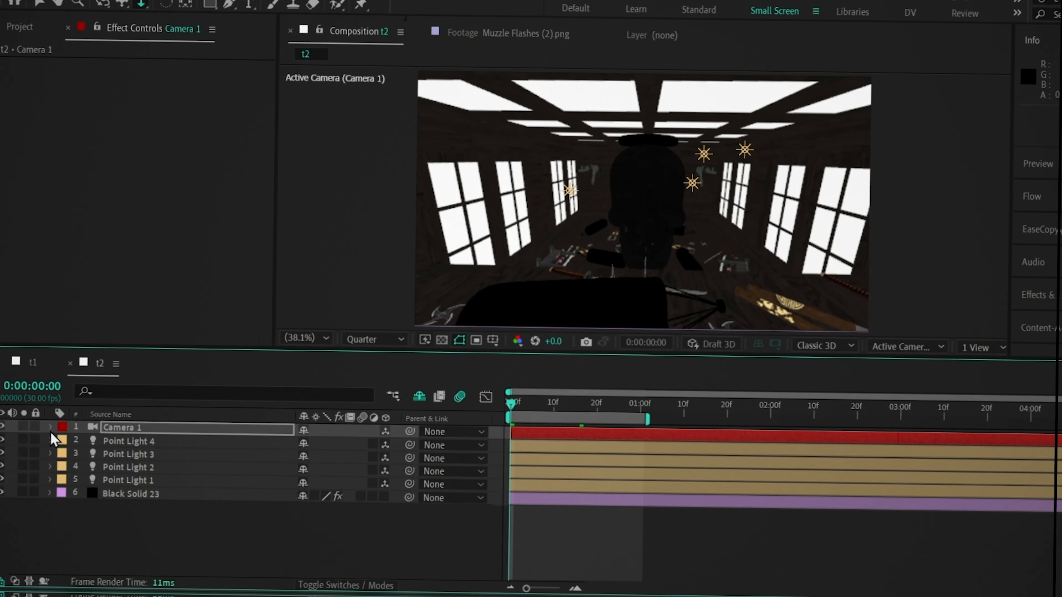
Step: Set Element's Render Mode on Black Solid 23 to Full Render and check the rendered scene up to frame 17
click(157, 525)
click(149, 504)
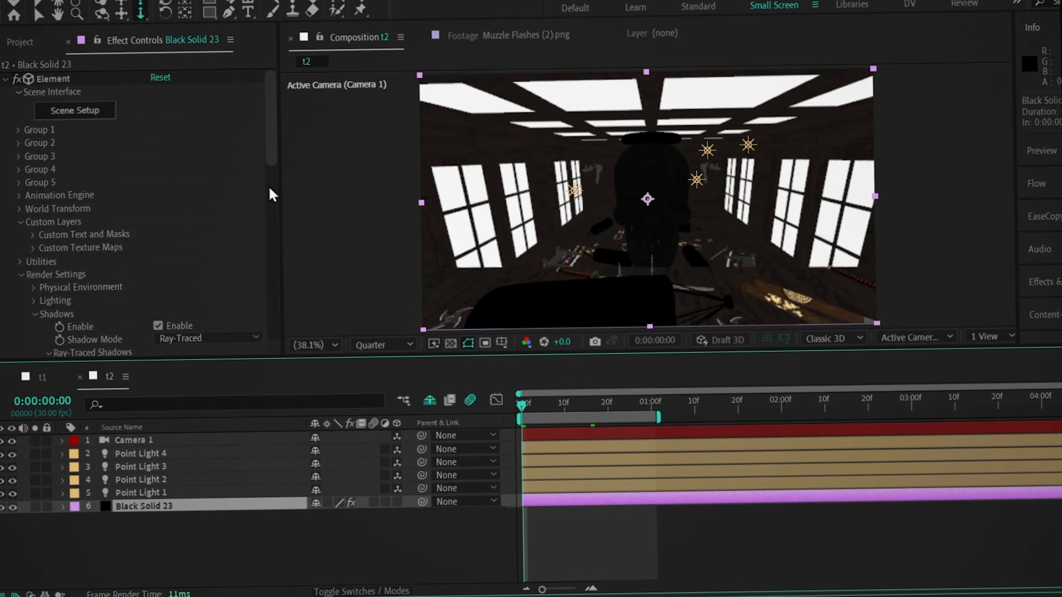
scroll(201, 301, down, 10)
click(193, 350)
click(201, 364)
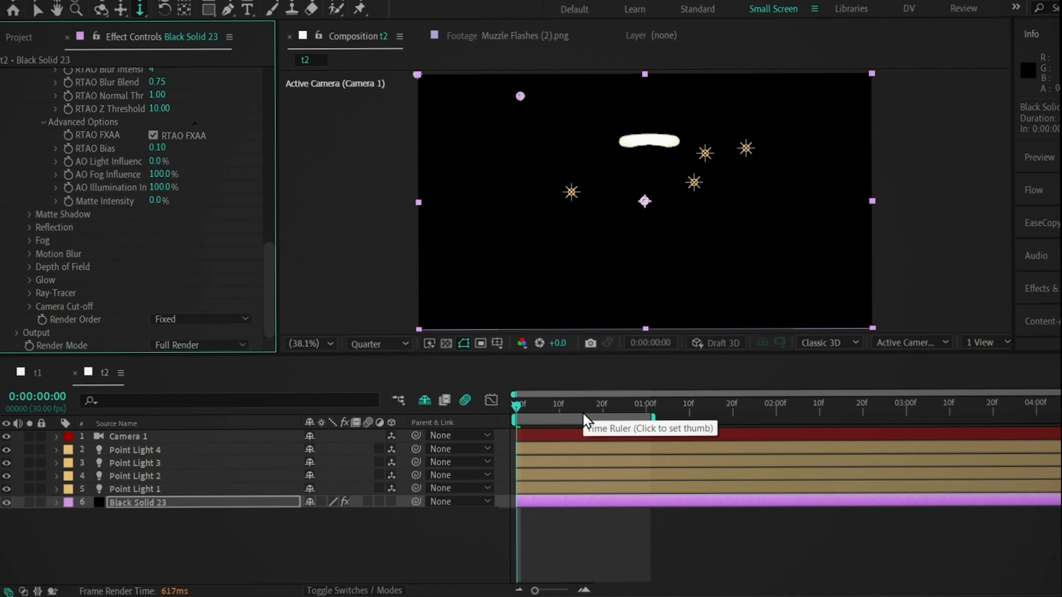
drag(519, 411, 556, 421)
drag(556, 421, 590, 420)
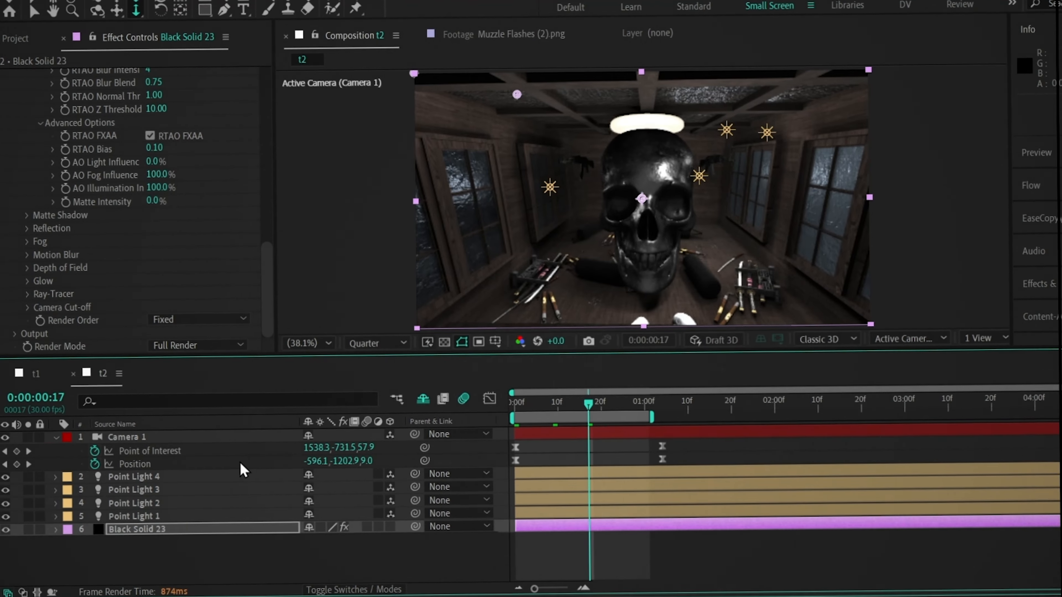
click(56, 442)
Step: Enable Enhanced Multisampling and set Supersampling to 8 in the Element effect's Output settings
scroll(95, 211, up, 10)
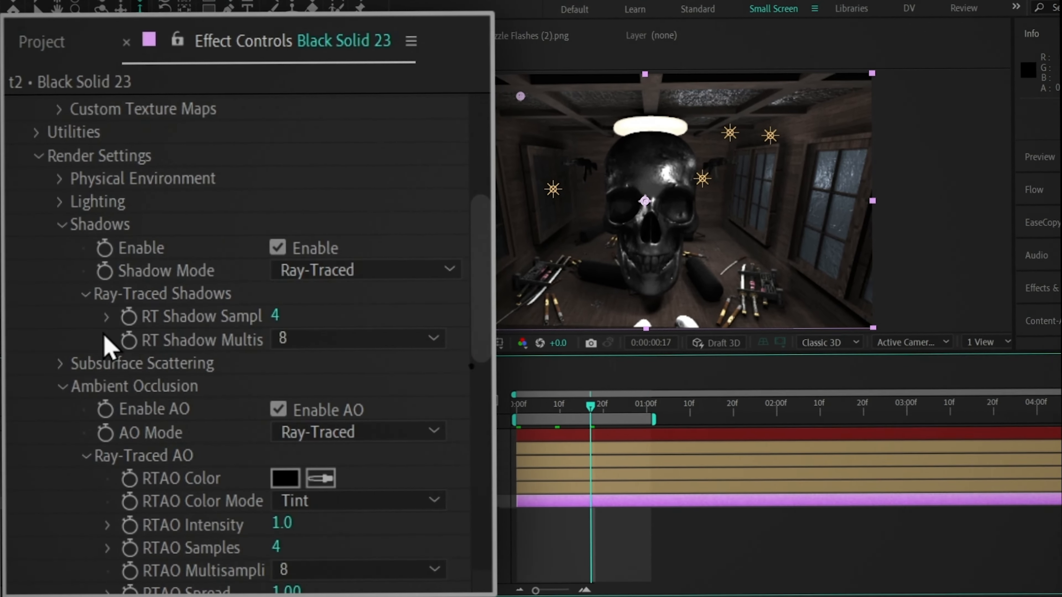
scroll(76, 280, down, 12)
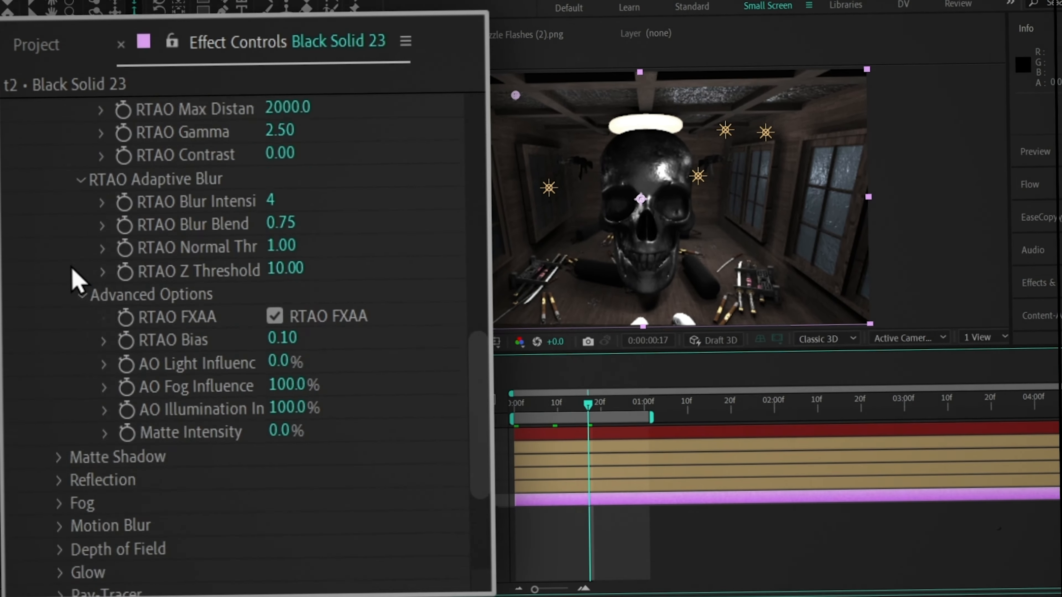
click(34, 557)
scroll(95, 550, down, 8)
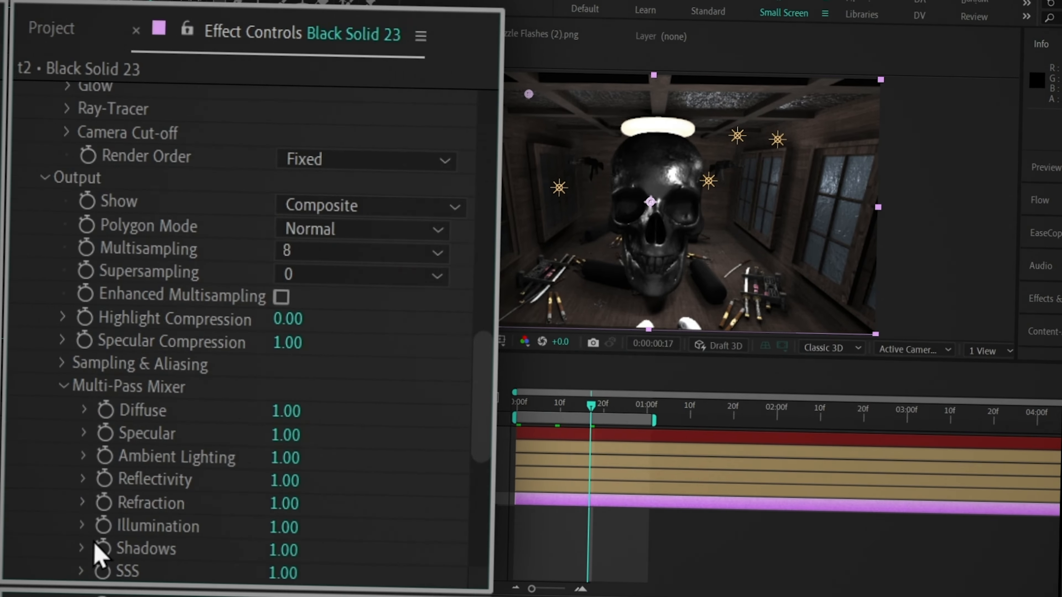
click(284, 279)
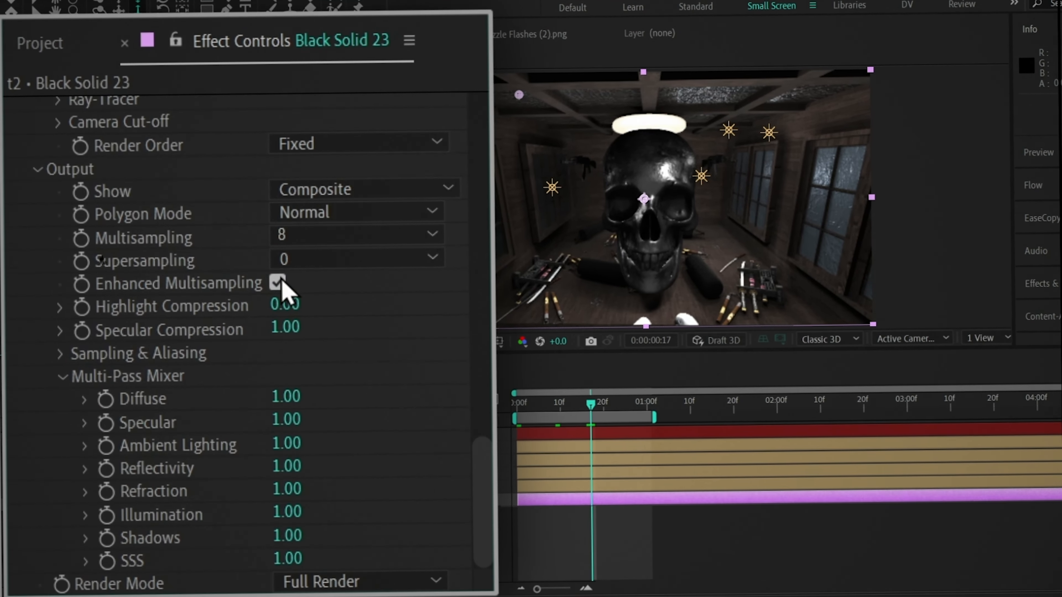
click(300, 264)
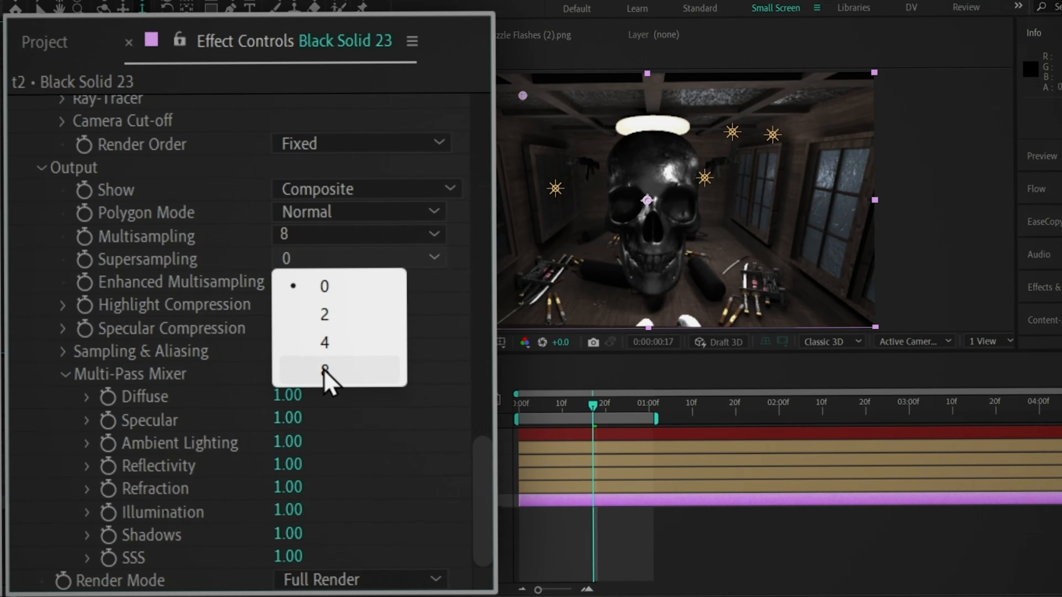
click(326, 372)
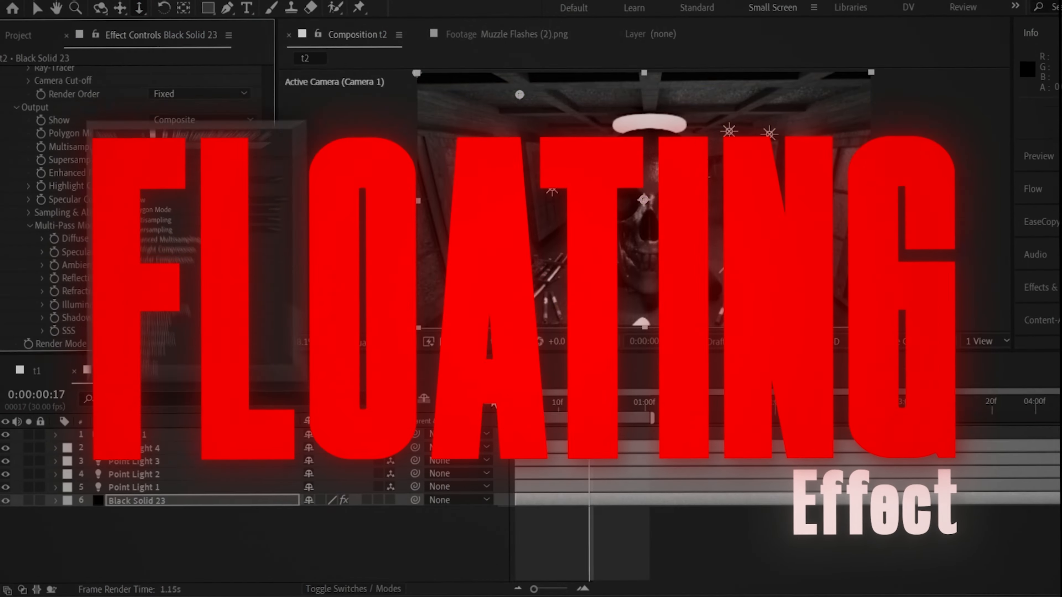
Step: Set the Element effect's Render Mode to Draft
click(196, 339)
click(186, 388)
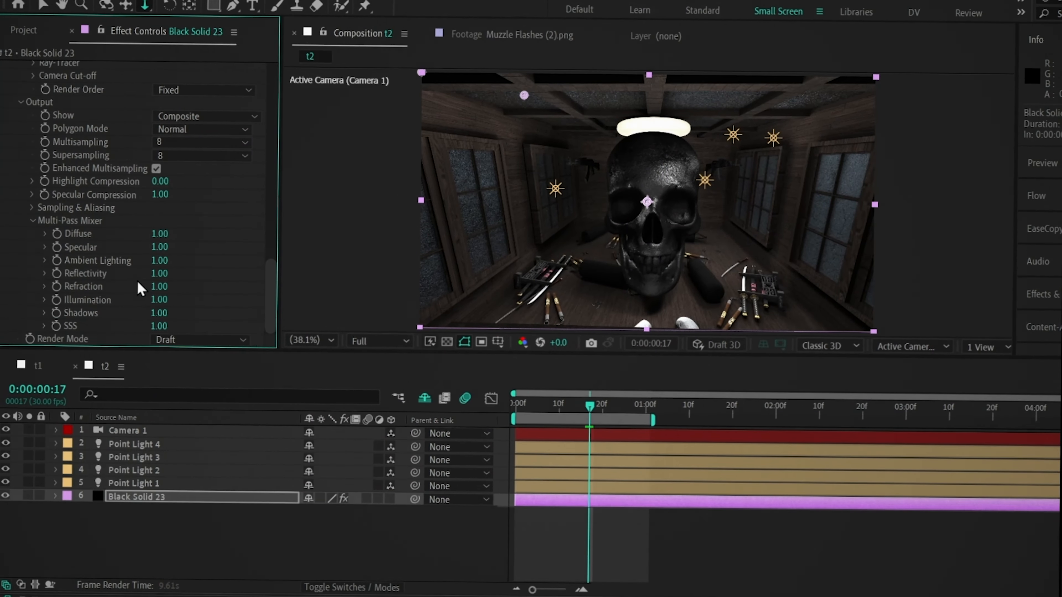
scroll(146, 209, up, 15)
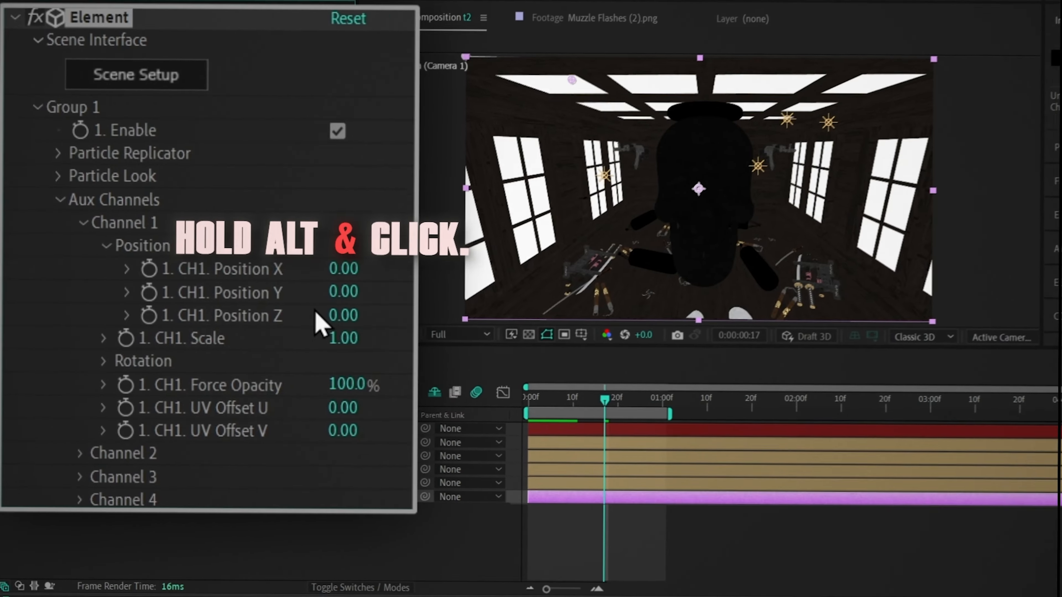
Step: Add the expression wiggle(1,1) to Channel 1's Position Y in Element's Group 1
alt+click(148, 295)
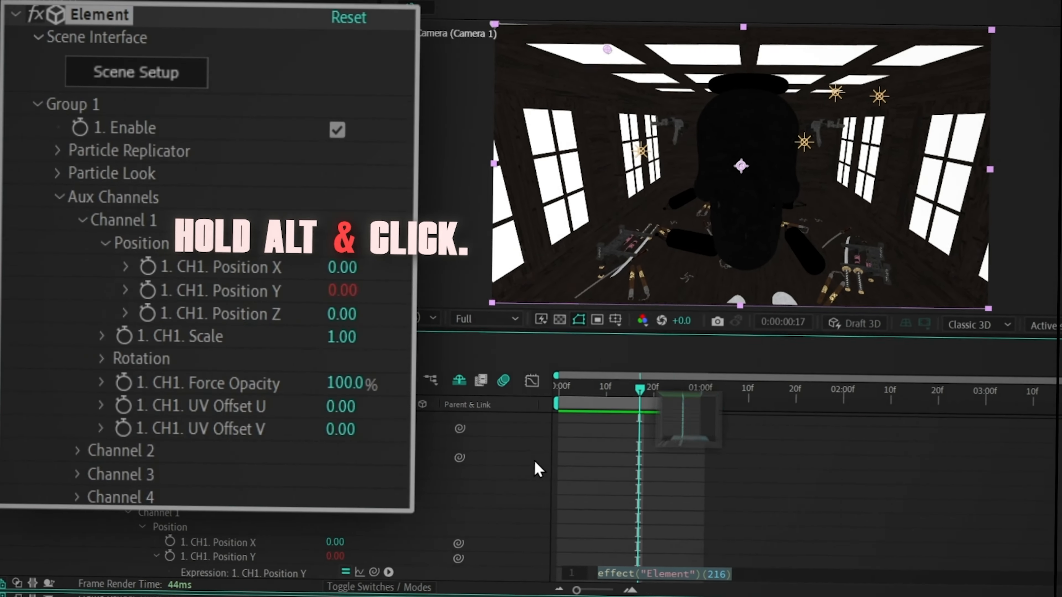
text(wigg)
key(Return)
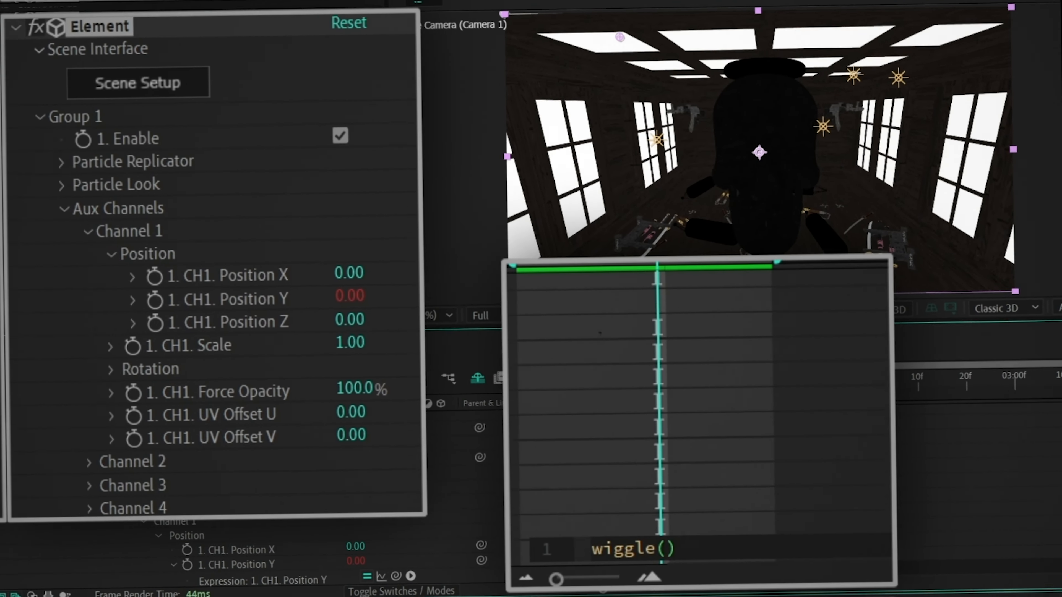
text(1,1)
Step: Add the expression wiggle(1,2) to Channel 1's Rotation Z
click(112, 369)
alt+click(154, 434)
text(wiggle(1,1))
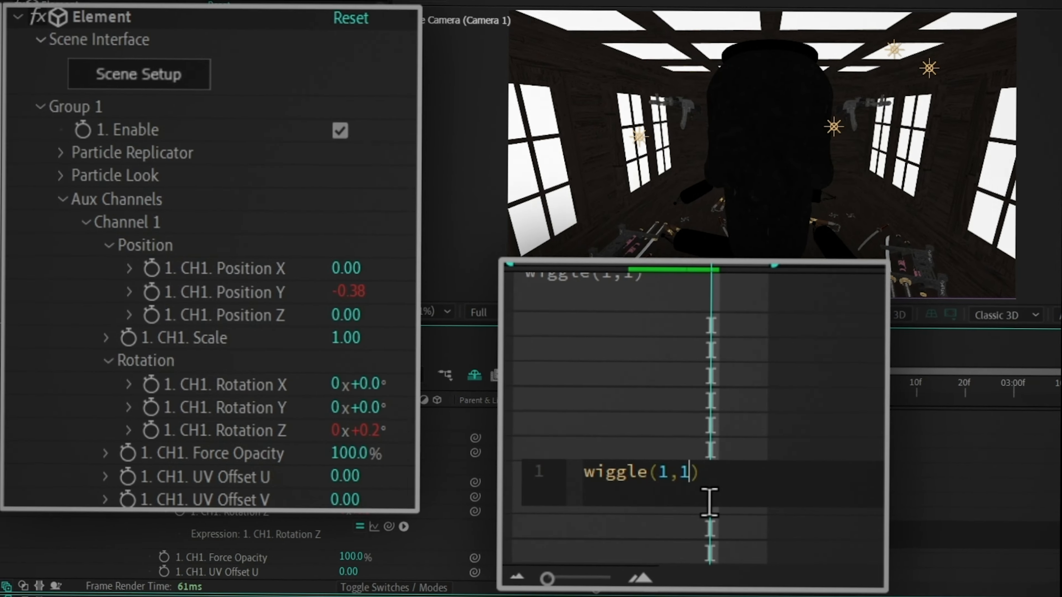
key(BackSpace)
text(5)
key(BackSpace)
text(2)
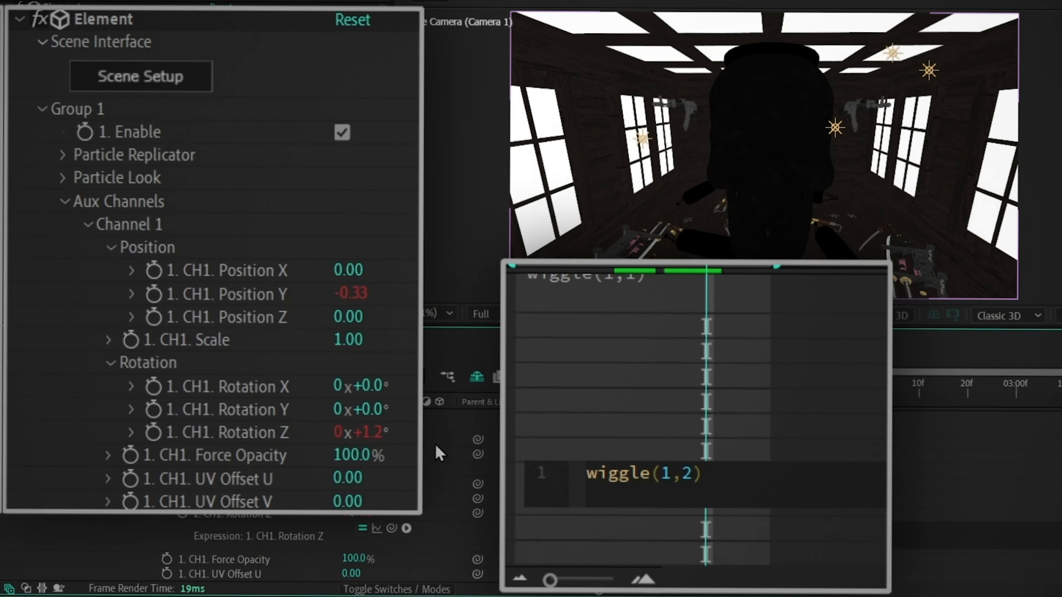
click(187, 427)
Step: Copy the wiggle(1,2) expression from Channel 1's Rotation Z to its Rotation Y and Rotation X
alt+click(153, 411)
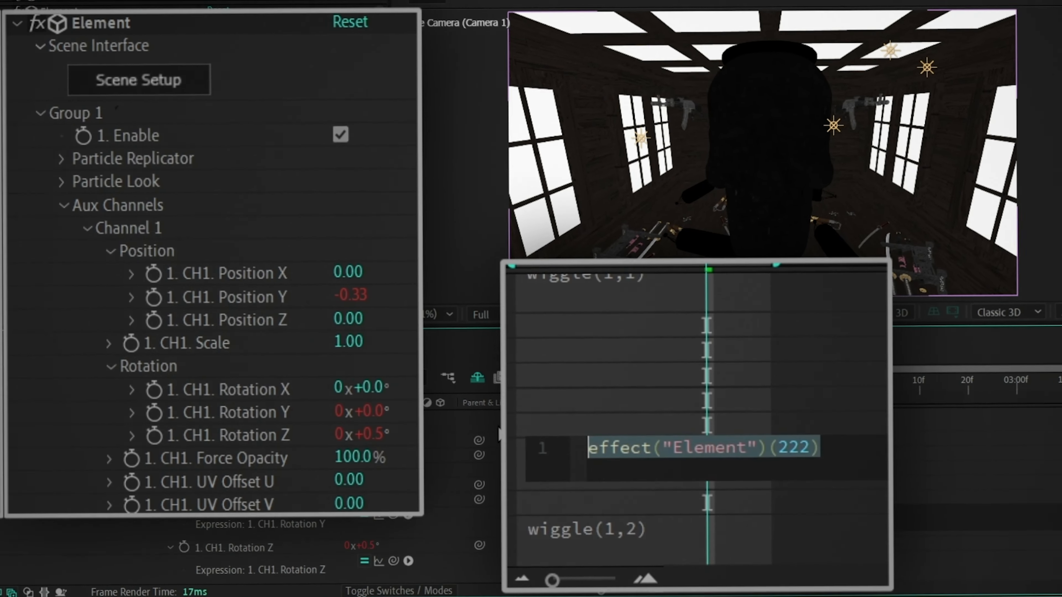
click(682, 531)
key(ctrl+c)
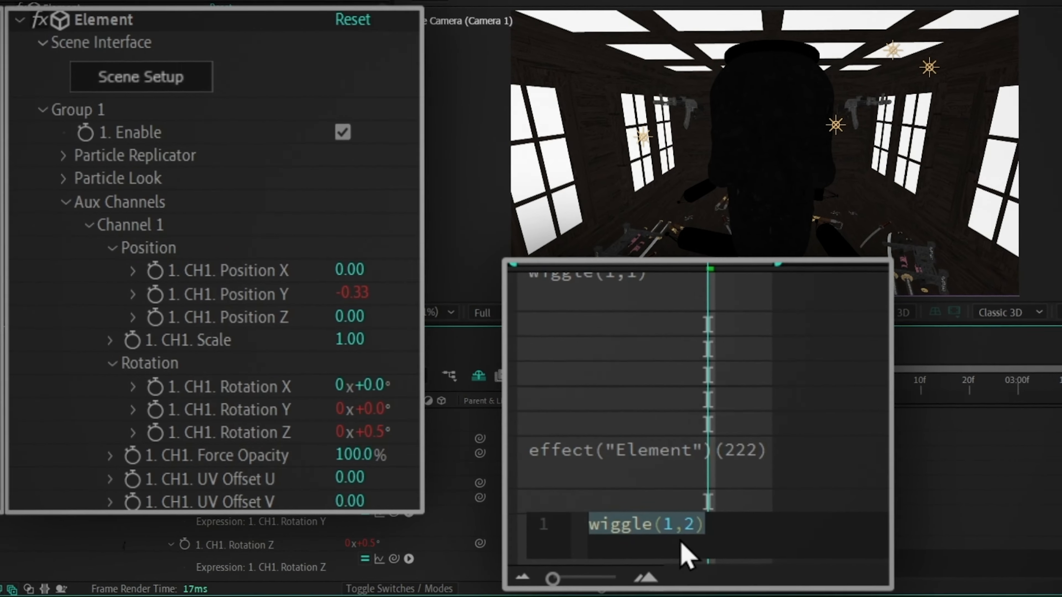
click(715, 452)
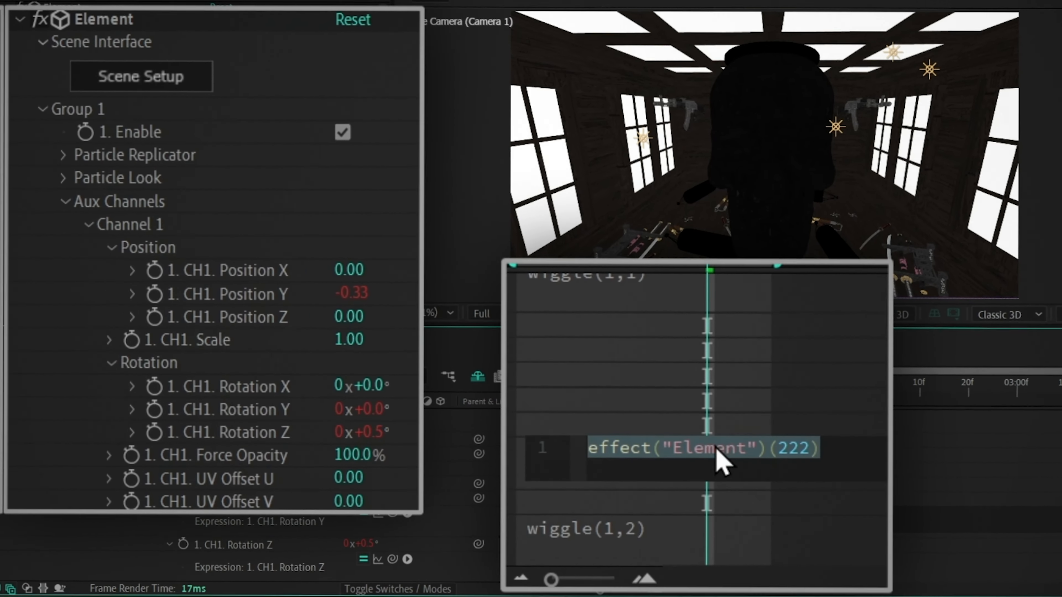
key(ctrl+v)
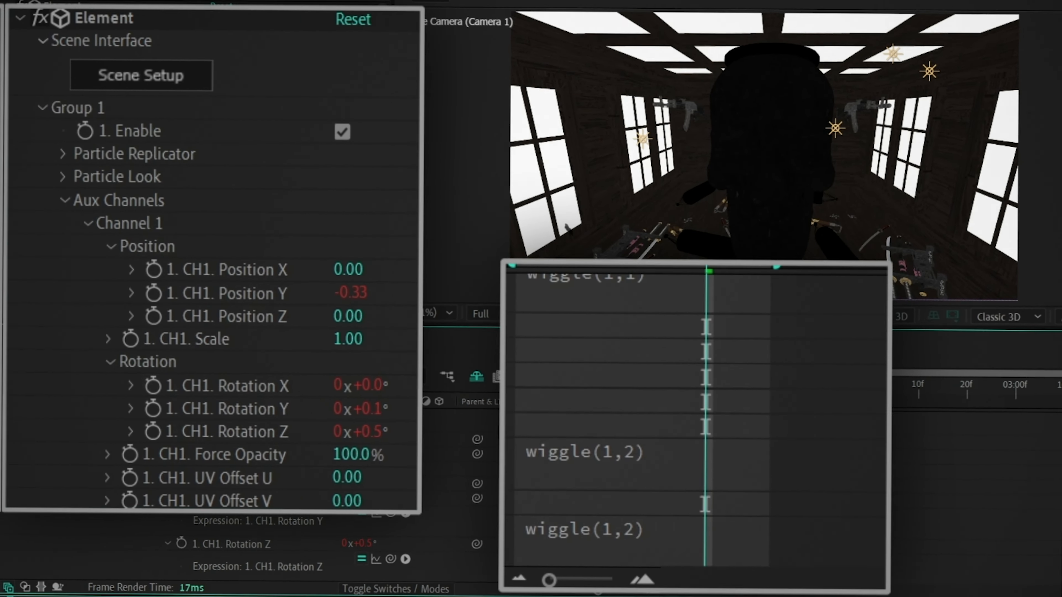
alt+click(152, 392)
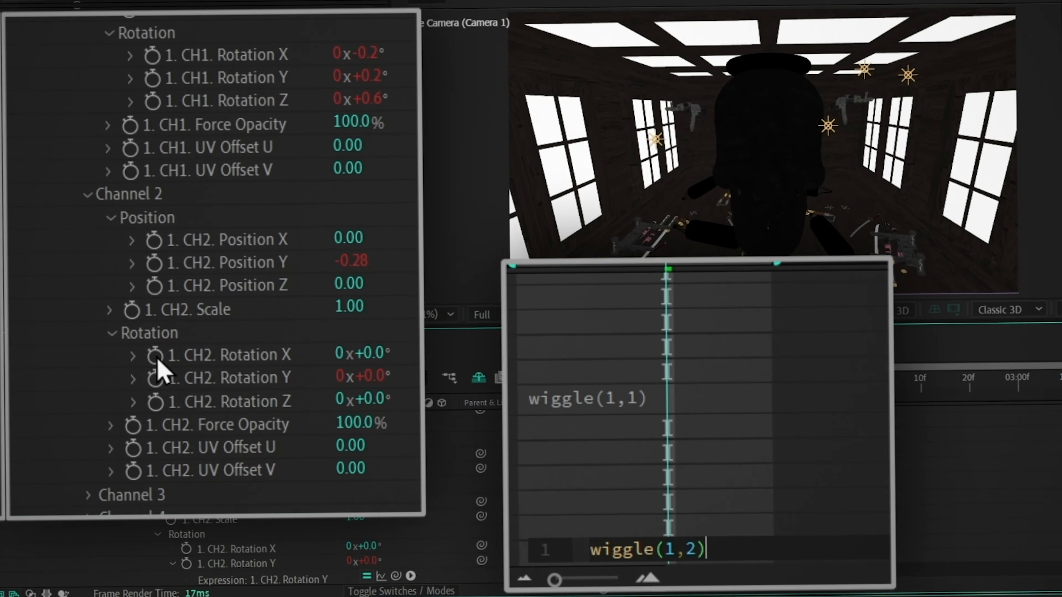
Step: Add the expression wiggle(1,2) to Channel 2's Rotation X and wiggle(1,1) to Channel 3's Position Y
alt+click(154, 349)
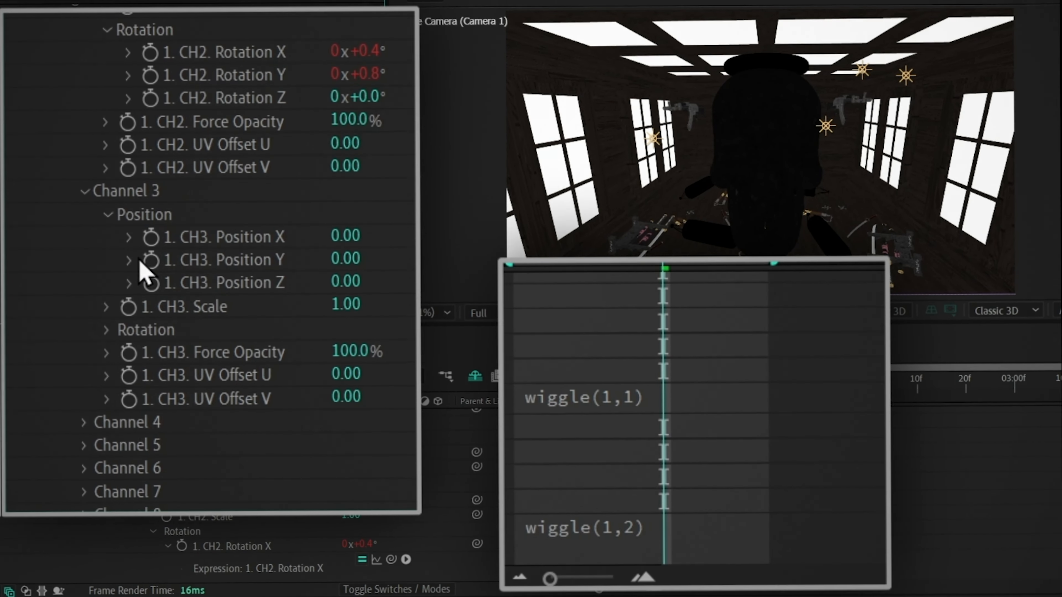
alt+click(151, 261)
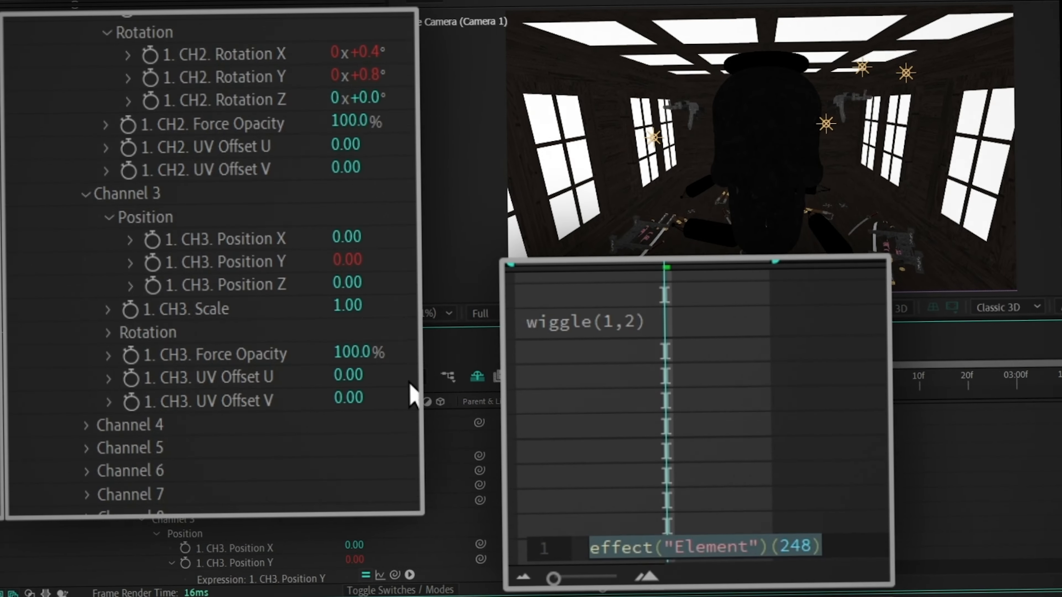
text(wiggle(1,2))
click(695, 548)
text(1)
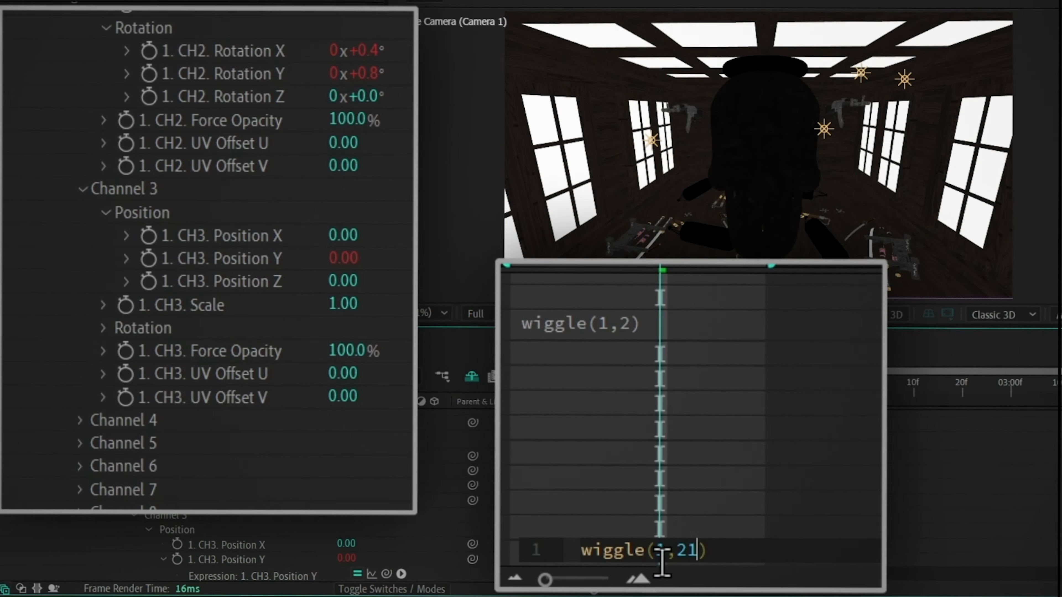
key(BackSpace)
key(BackSpace)
text(1)
Step: Add the expression wiggle(1,2) to Channel 3's Rotation Y and Rotation X
click(143, 361)
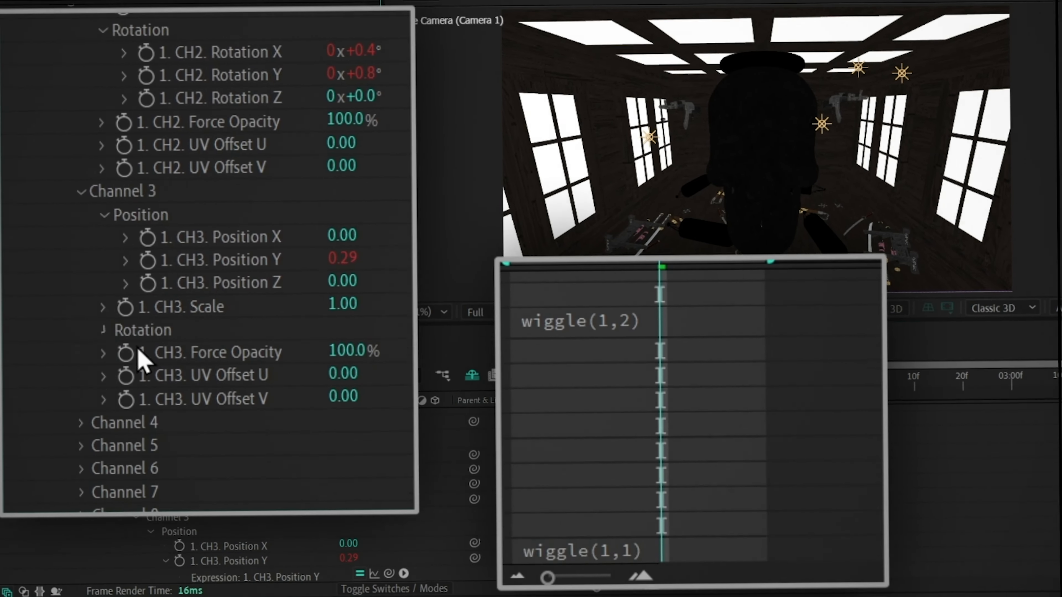
alt+click(149, 377)
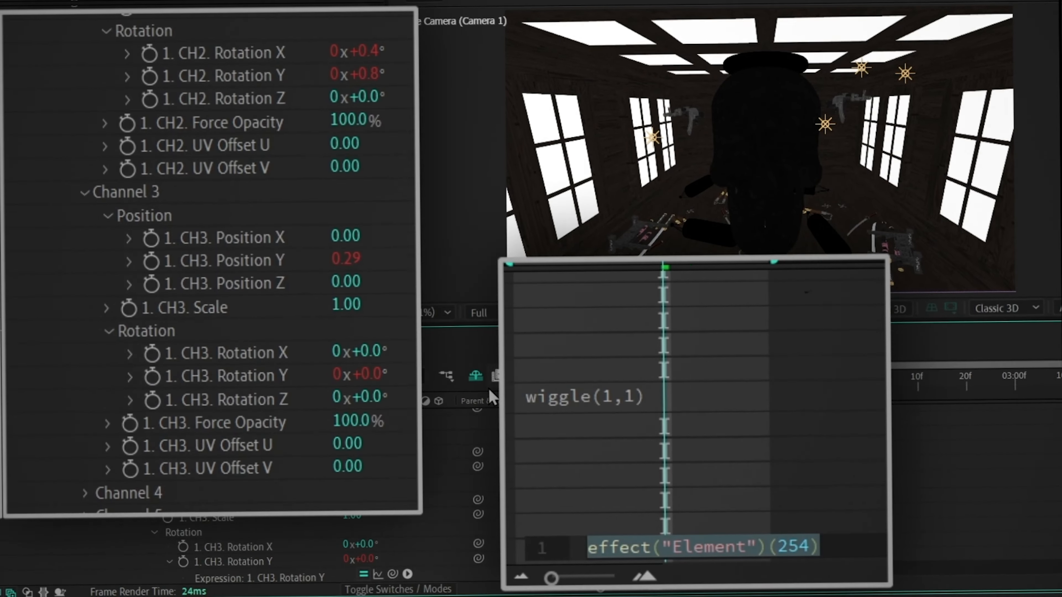
text(wiggle(1,2))
click(276, 381)
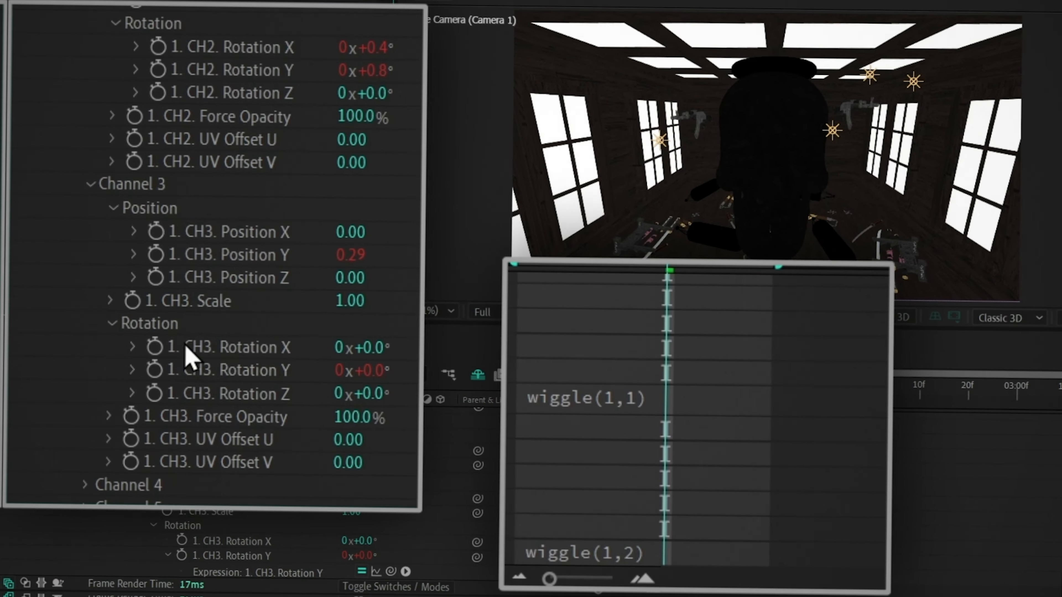
alt+click(157, 357)
text(wiggle(1,2))
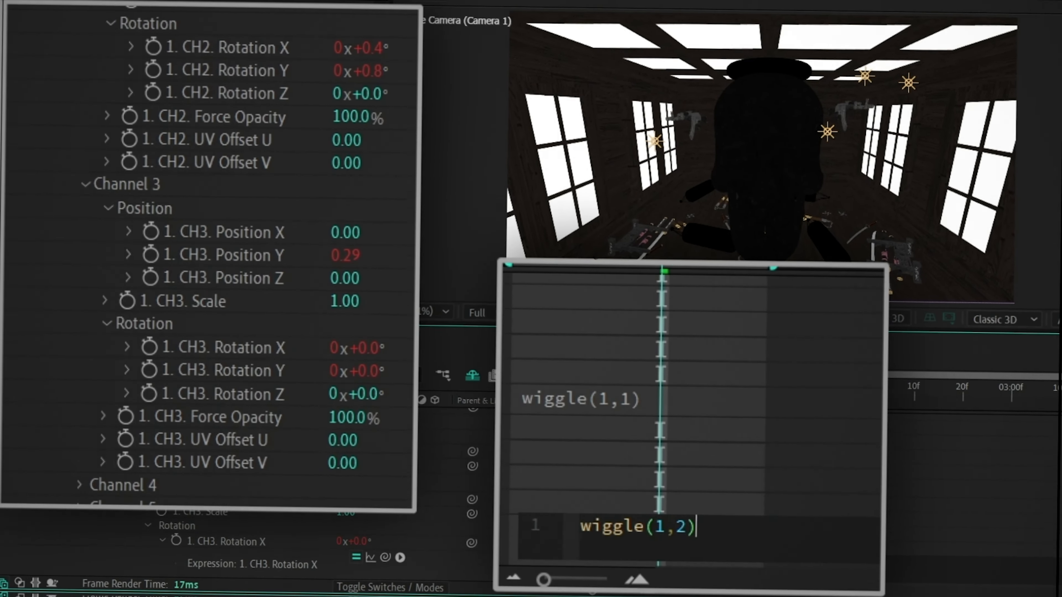
Step: Add the expression wiggle(1,.4) to Channel 4's Position Y
scroll(106, 464, down, 3)
click(86, 384)
scroll(134, 368, down, 3)
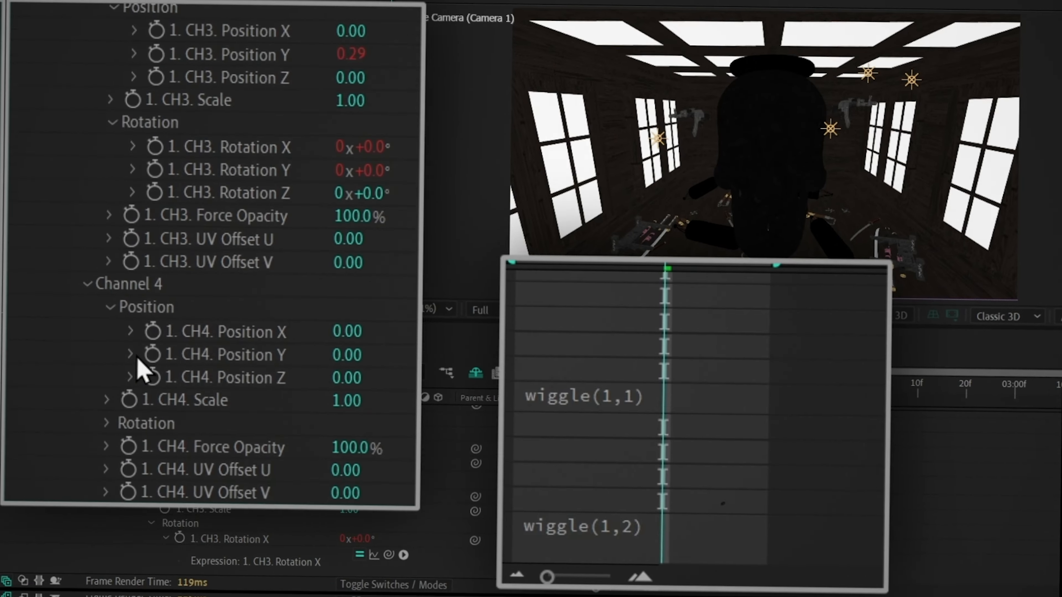
alt+click(156, 361)
text(wiggle(1,.5))
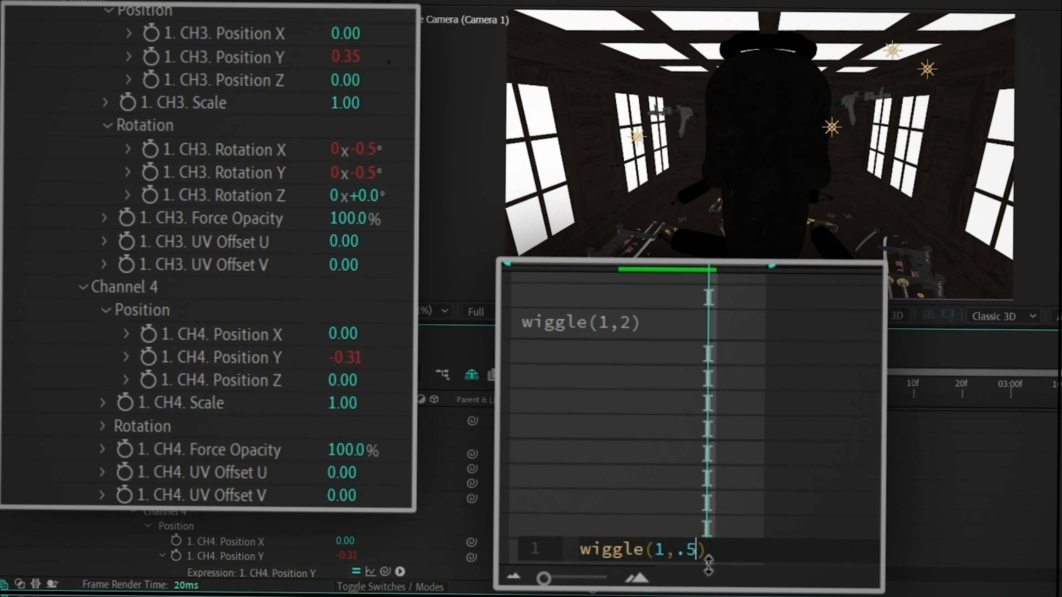
key(KP_Enter)
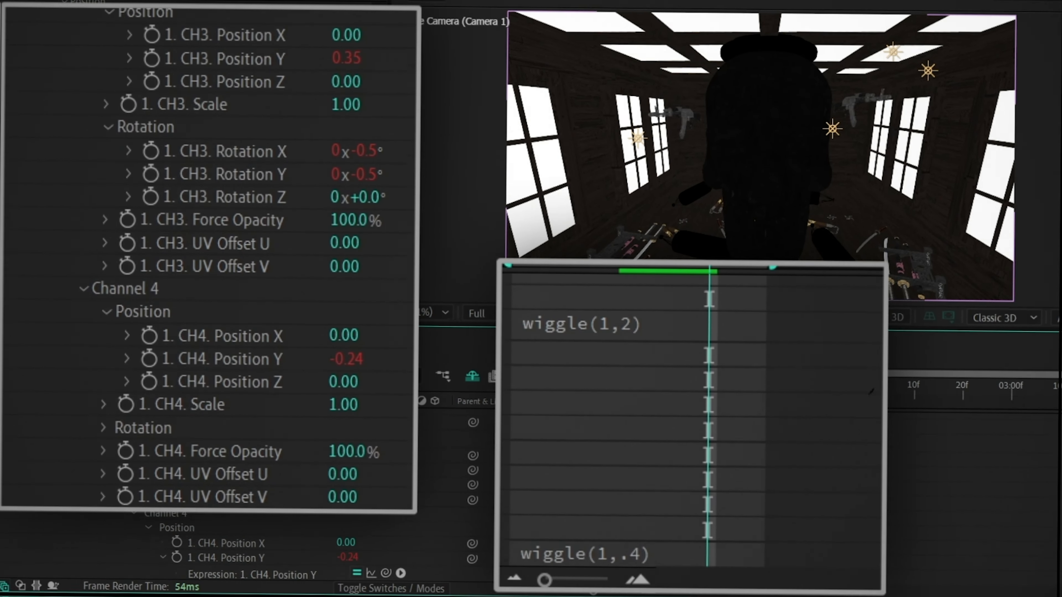
Step: Add the expression wiggle(1,2) to Channel 4's Rotation Y, Rotation X and Rotation Z
click(102, 434)
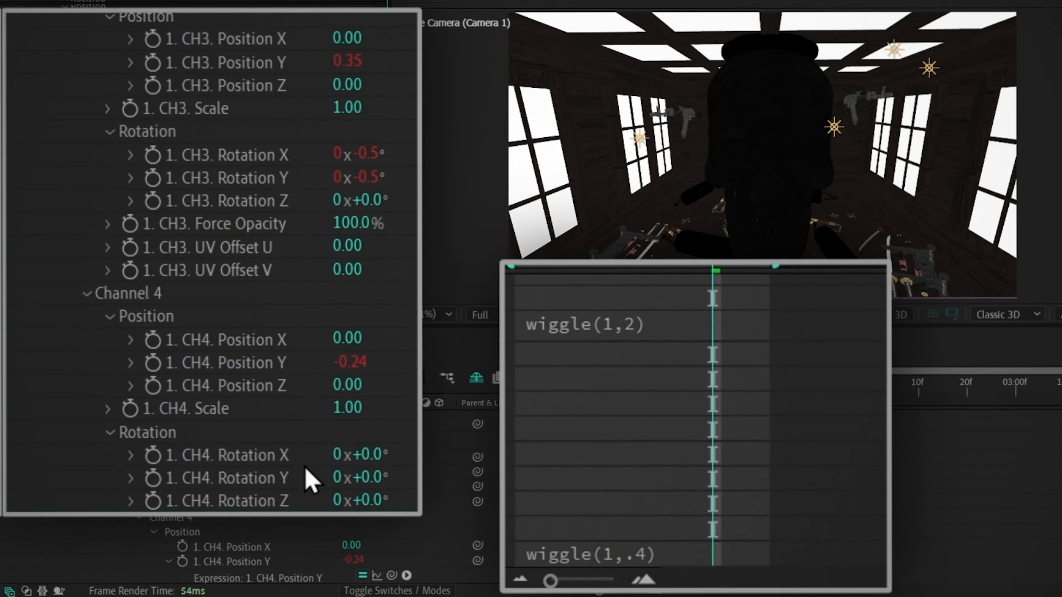
scroll(292, 474, down, 3)
alt+click(152, 372)
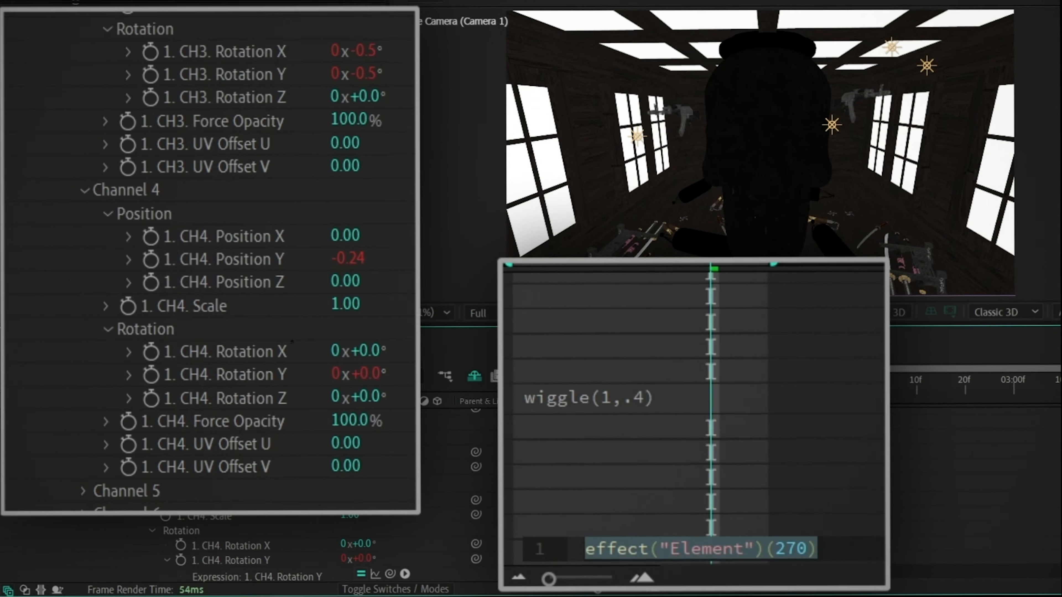
text(wiggle(1,2))
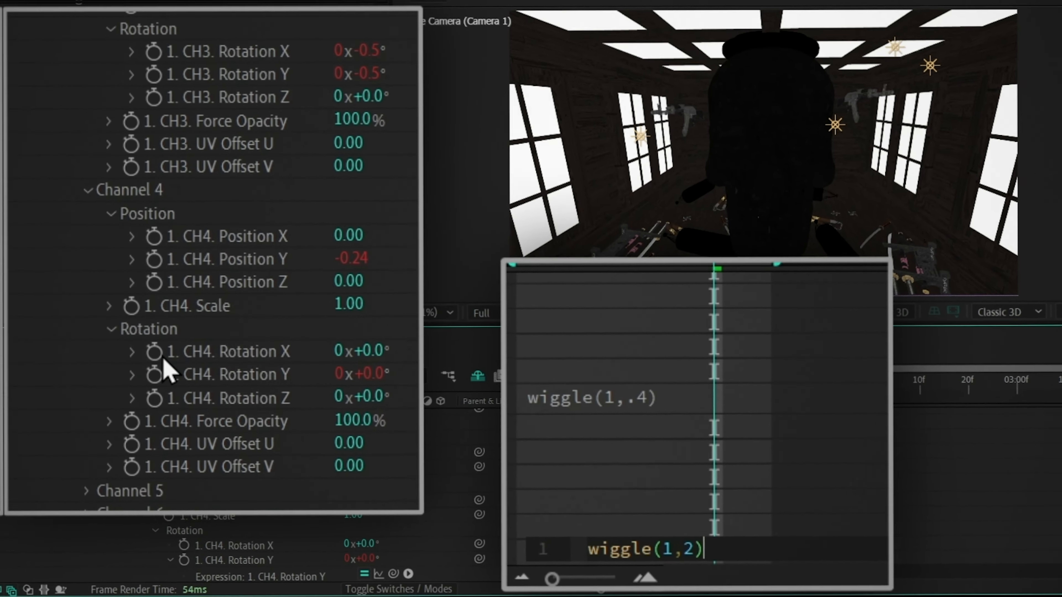
alt+click(157, 359)
text(wiggle(1,2))
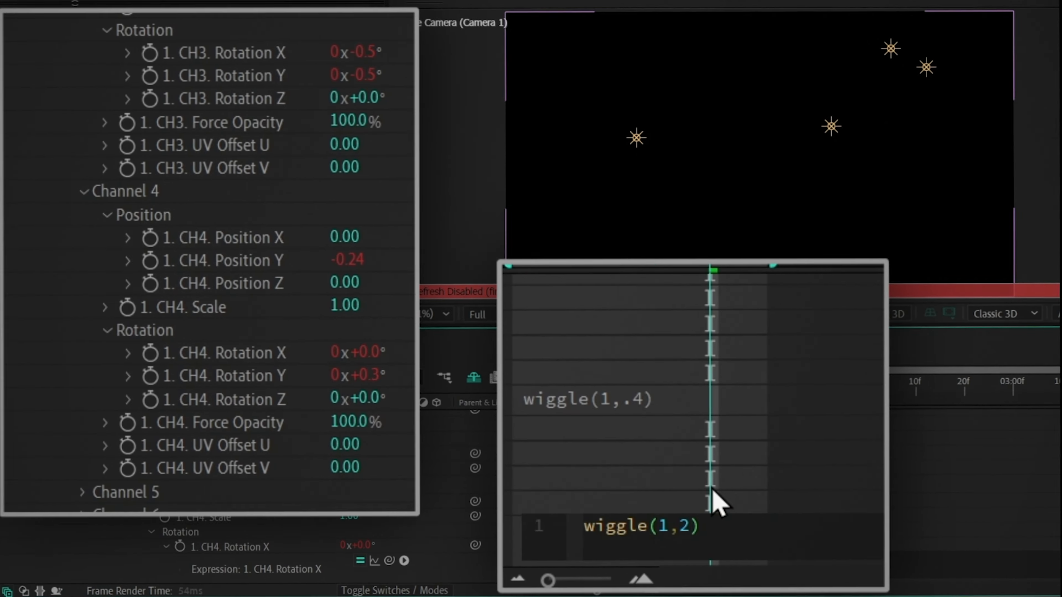
alt+click(153, 397)
text(wiggle(1,2))
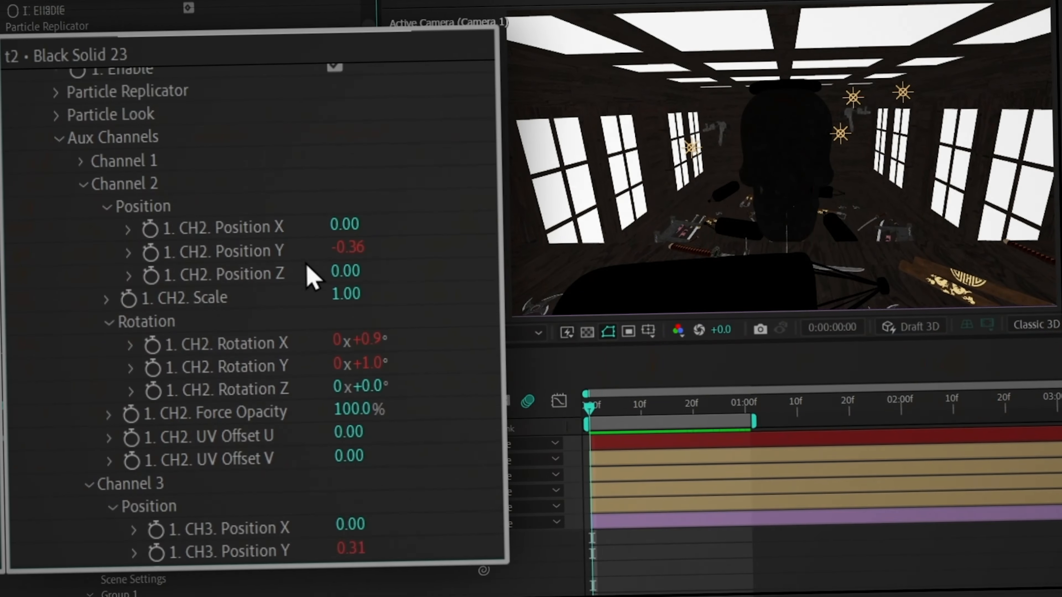
Step: Keyframe Channel 2's Position X at 0 on frame 0, 1.82 on frame 1 and 0 on frame 4
click(150, 226)
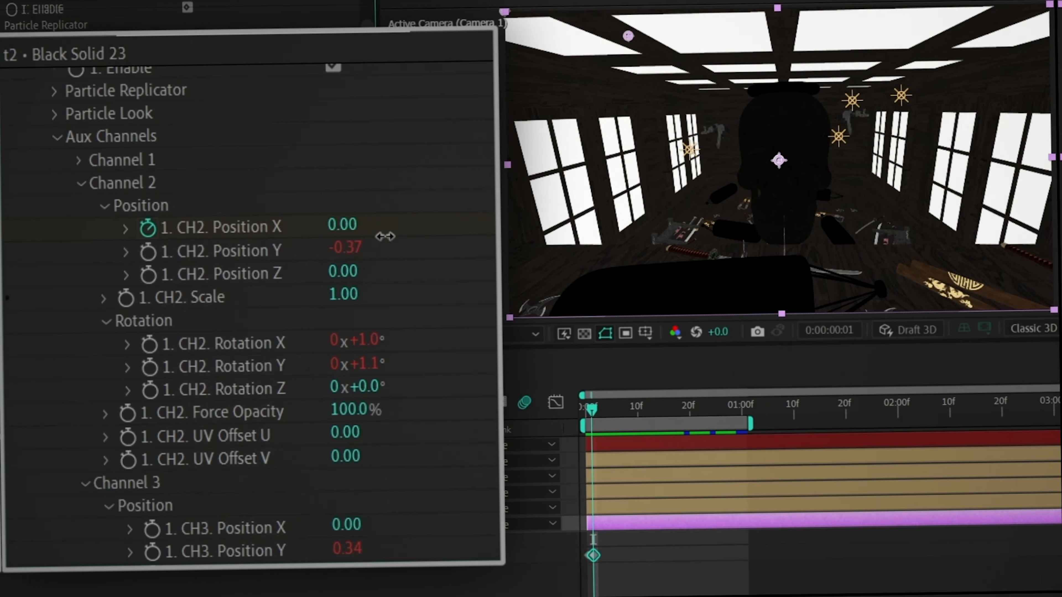
drag(383, 233, 423, 233)
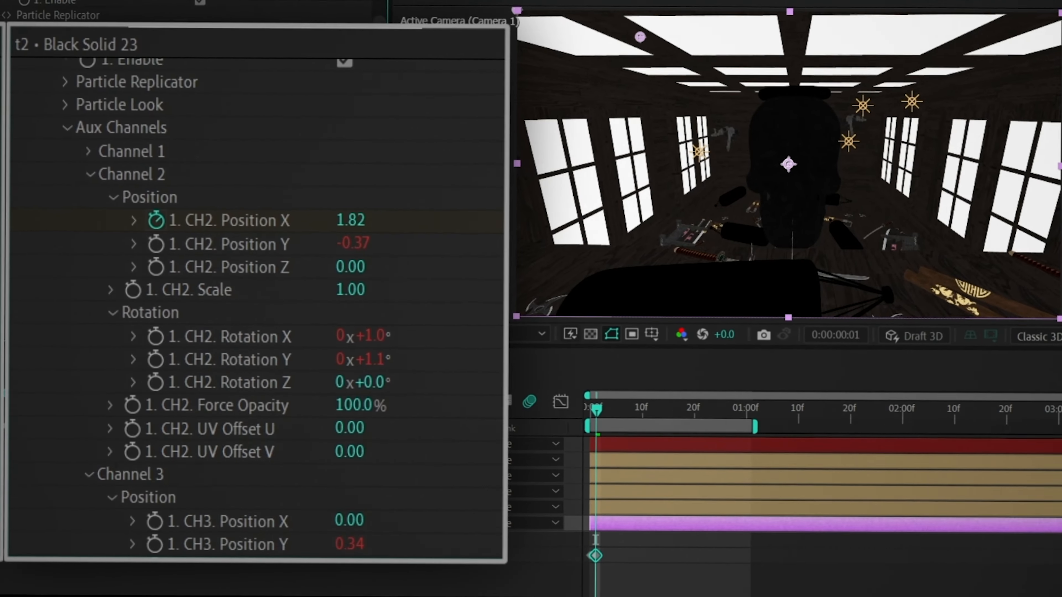
key(space)
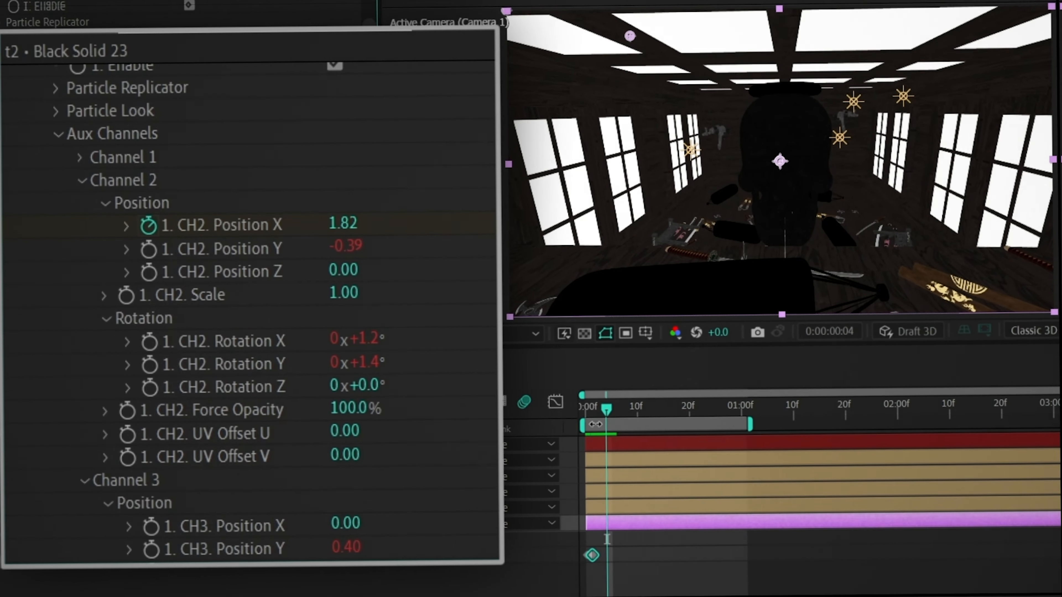
click(336, 219)
text(0)
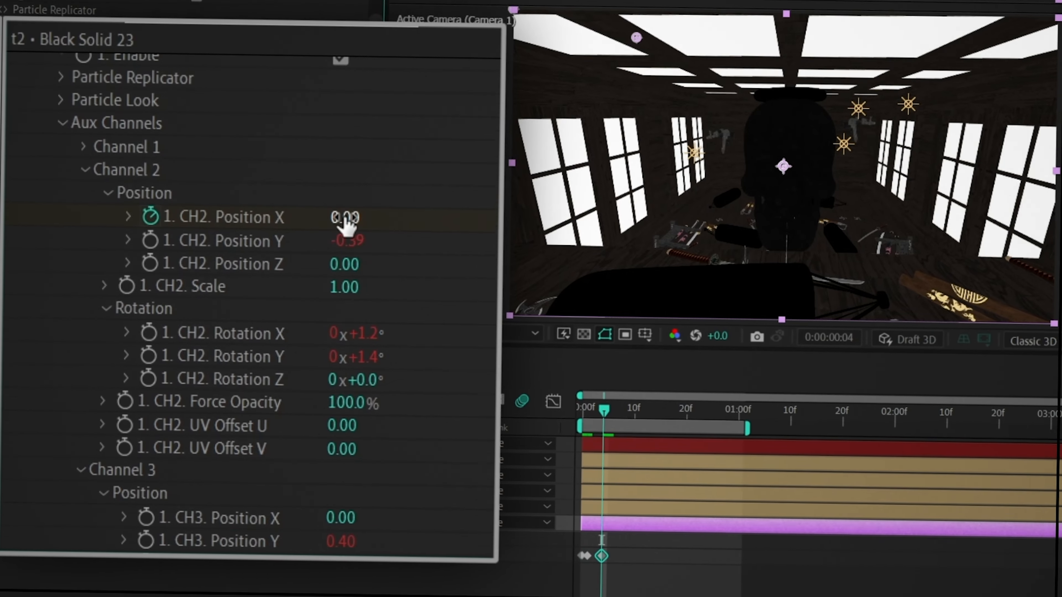
key(Return)
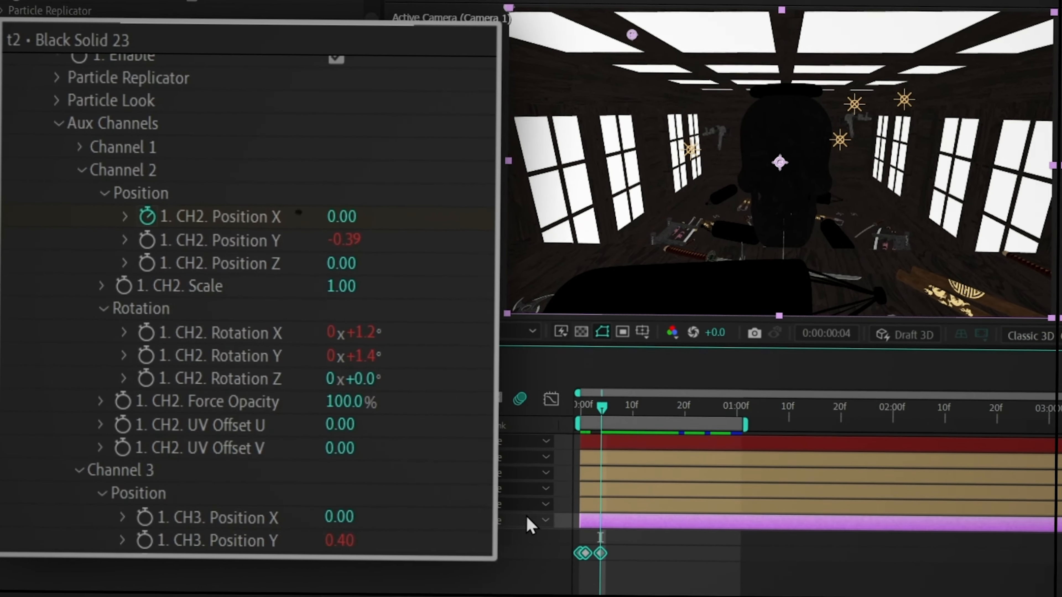
Step: Keyframe Channel 2's Rotation Z, with 0° on frame 4 and -6° on frame 1
drag(360, 381, 170, 403)
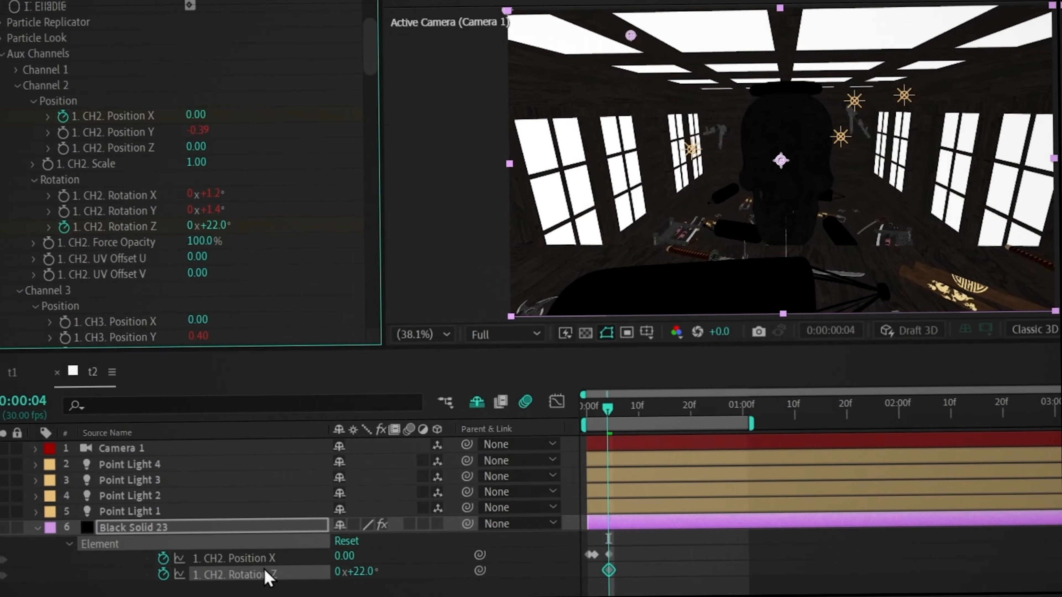
right_click(266, 576)
click(309, 459)
key(Page_Up)
key(Page_Up)
key(Page_Up)
key(Page_Up)
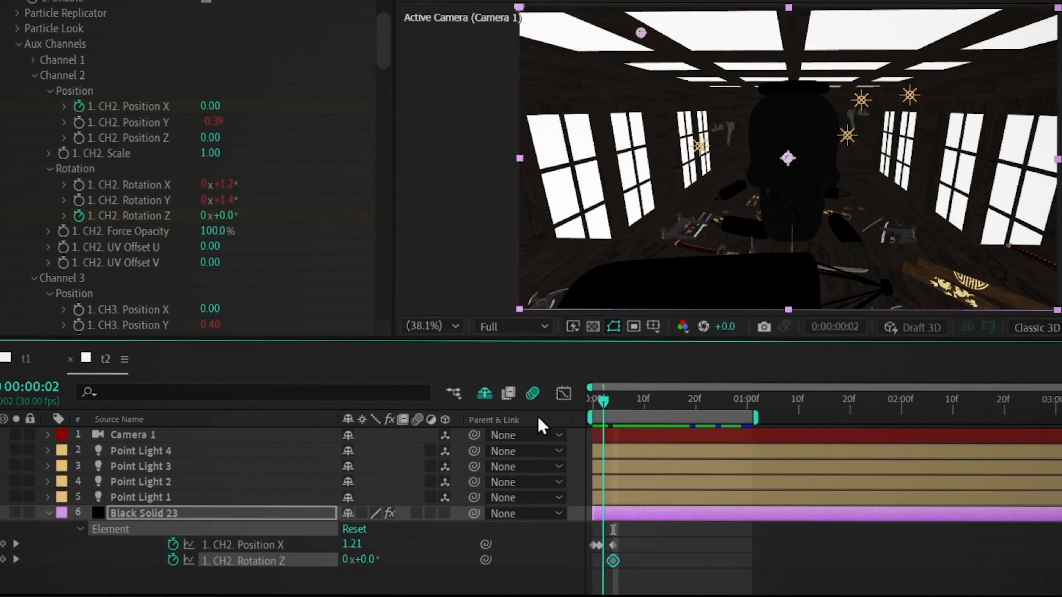
click(18, 558)
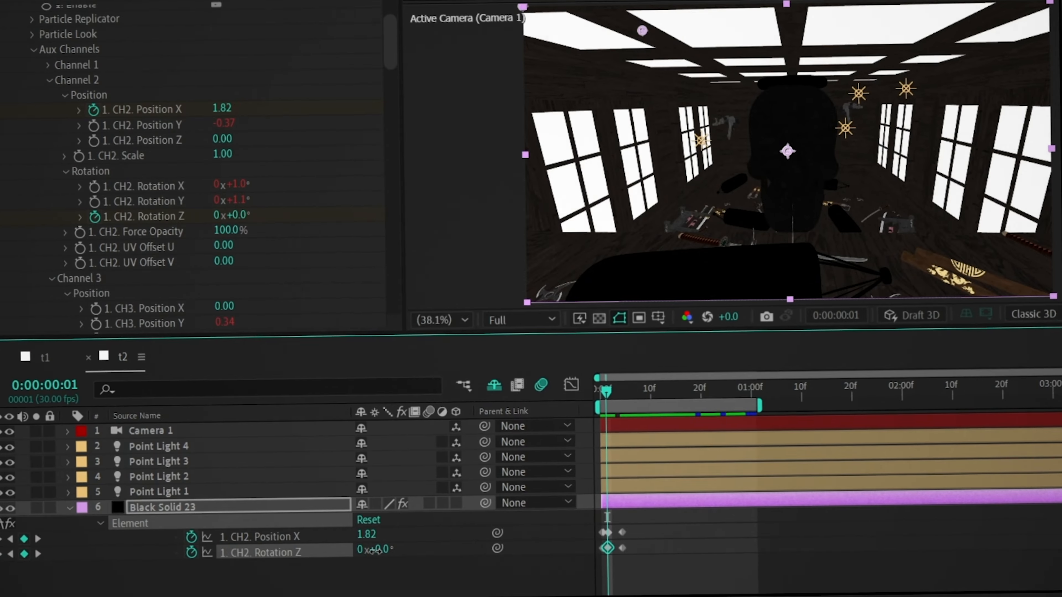
mouse_move(363, 545)
mouse_down()
mouse_move(408, 560)
mouse_move(368, 549)
mouse_up()
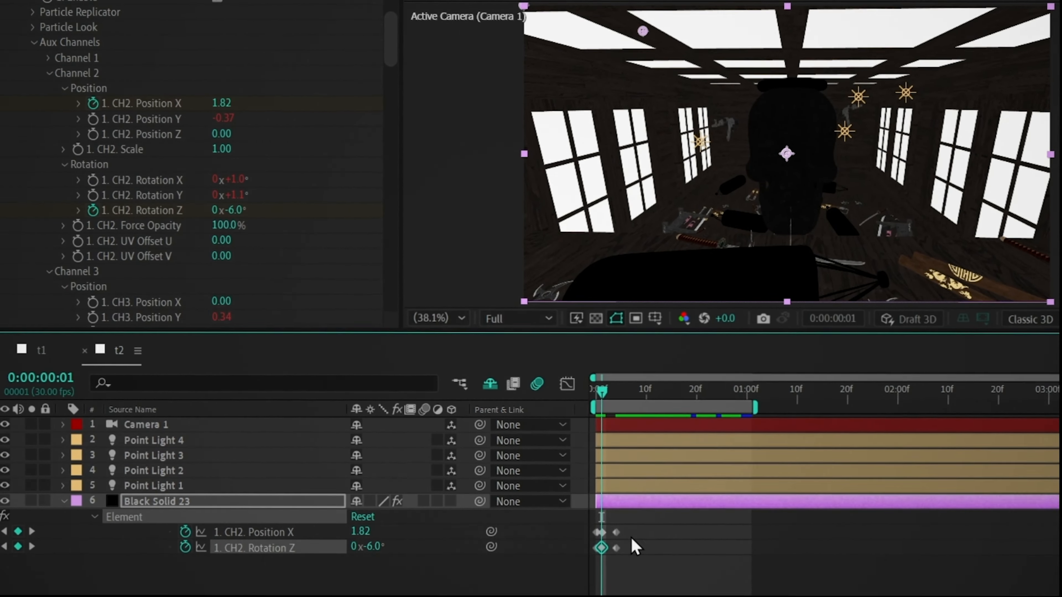
Step: Repeat Channel 2's Position X and Rotation Z keyframes by pasting copies at frames 5, 10 and 15
drag(596, 406, 561, 413)
drag(642, 525, 580, 559)
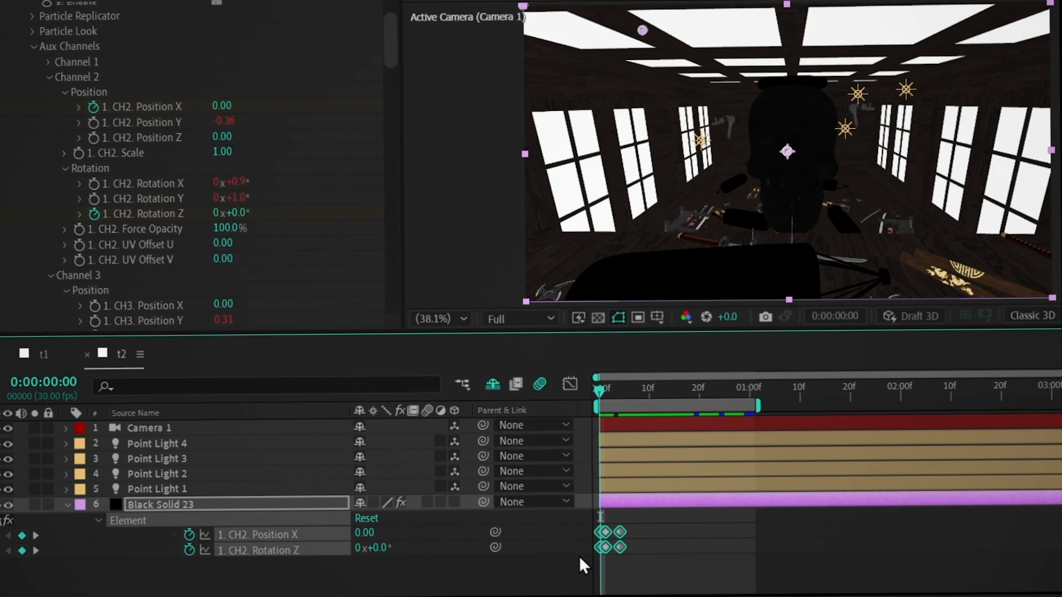
click(622, 402)
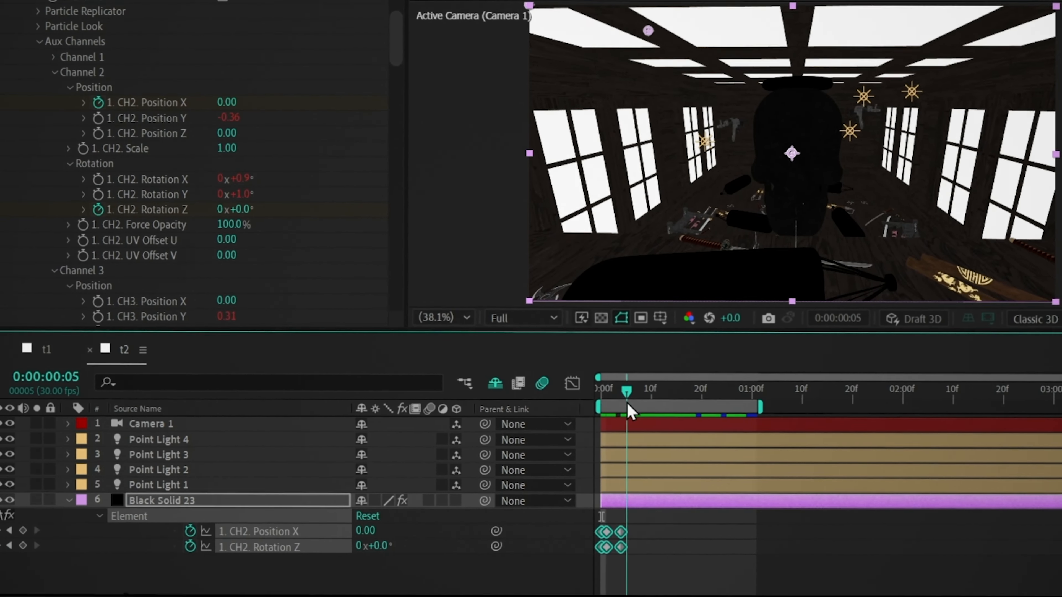
key(ctrl+v)
click(654, 393)
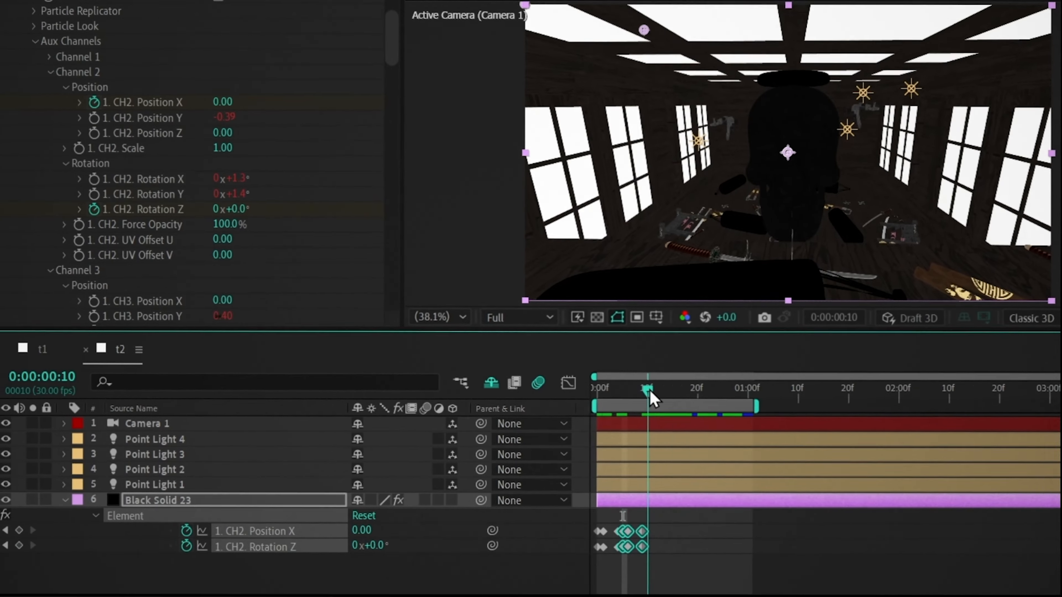
key(ctrl+v)
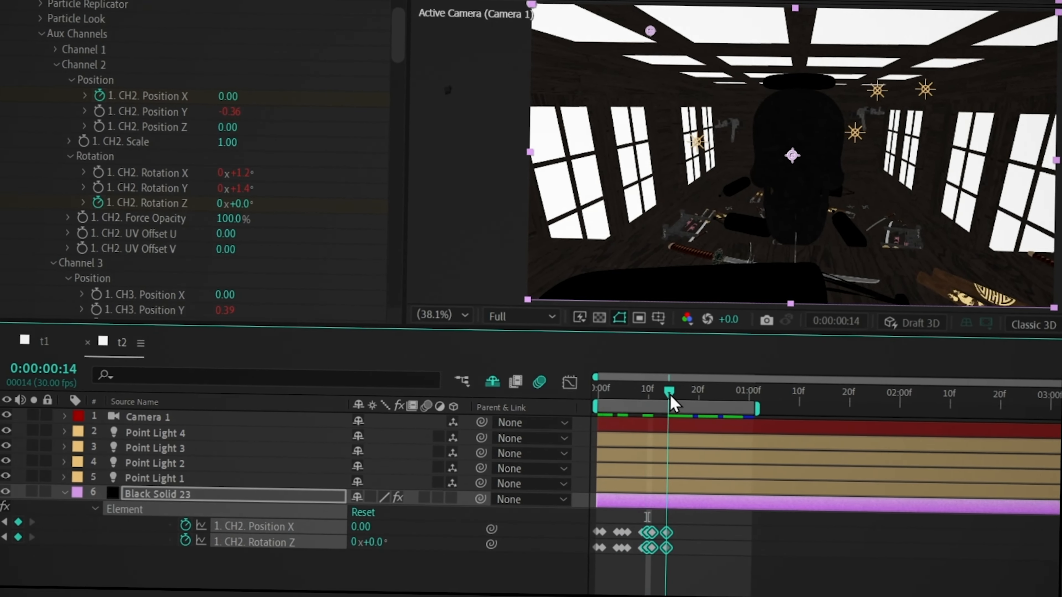
mouse_move(669, 394)
mouse_down()
mouse_move(684, 401)
mouse_move(667, 403)
mouse_move(677, 410)
mouse_up()
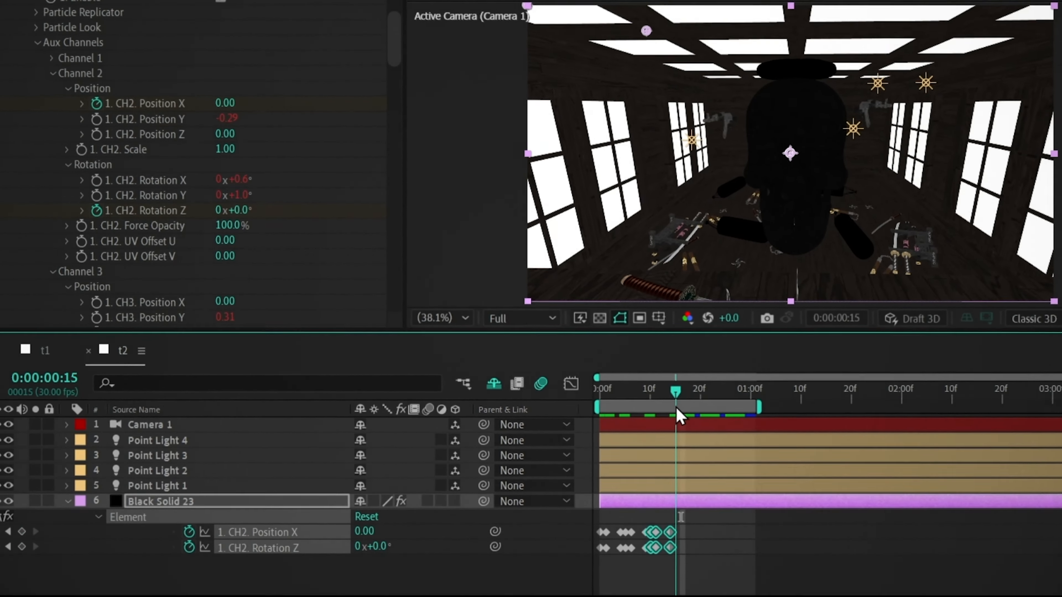
key(ctrl+v)
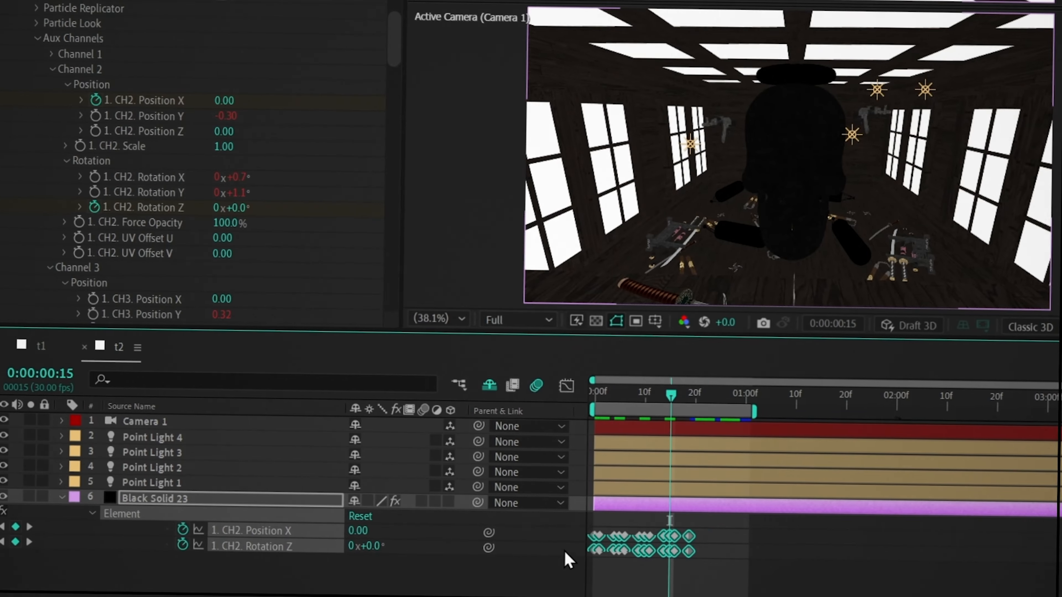
Step: Paste a copy of the whole Channel 2 keyframe sequence at frame 20 and preview the animation from the start
click(696, 394)
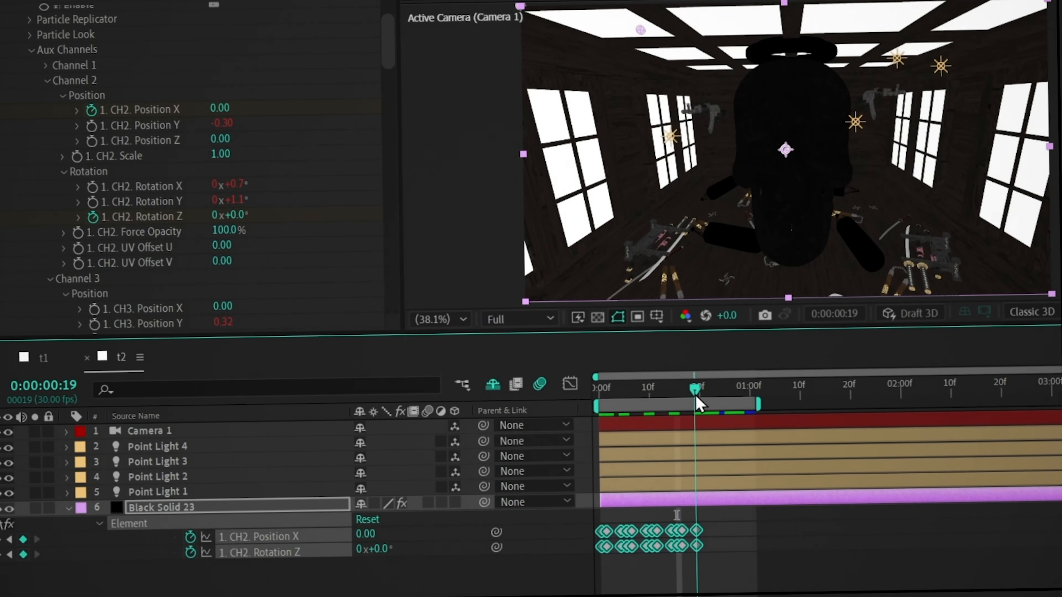
key(Page_Down)
key(ctrl+v)
key(Home)
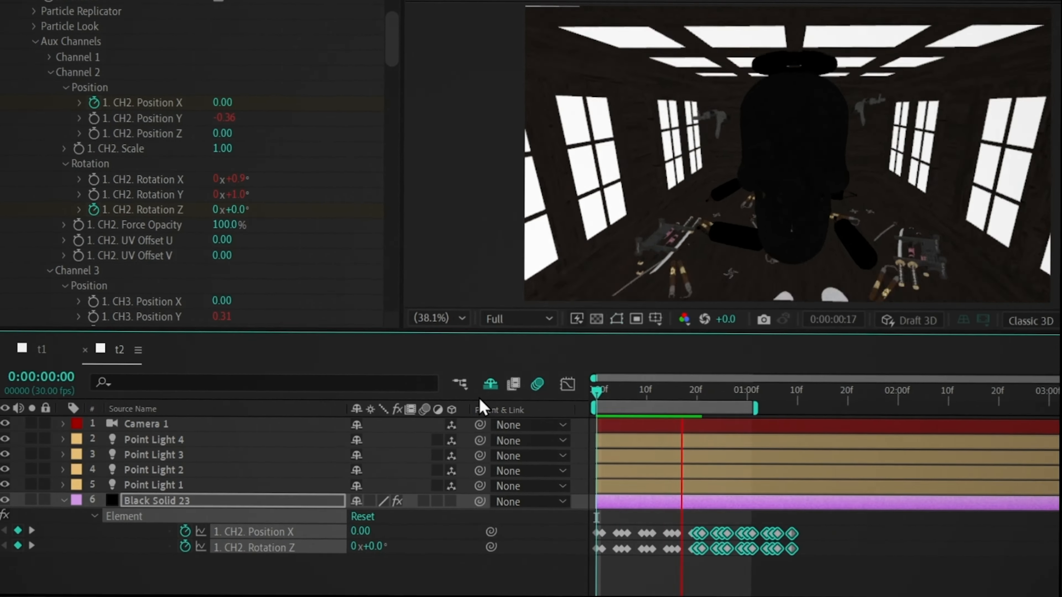
key(space)
Step: Change Channel 2's keyframes on frame 6 to Position X 1.44 and Rotation Z -10°
click(424, 566)
click(31, 530)
click(31, 530)
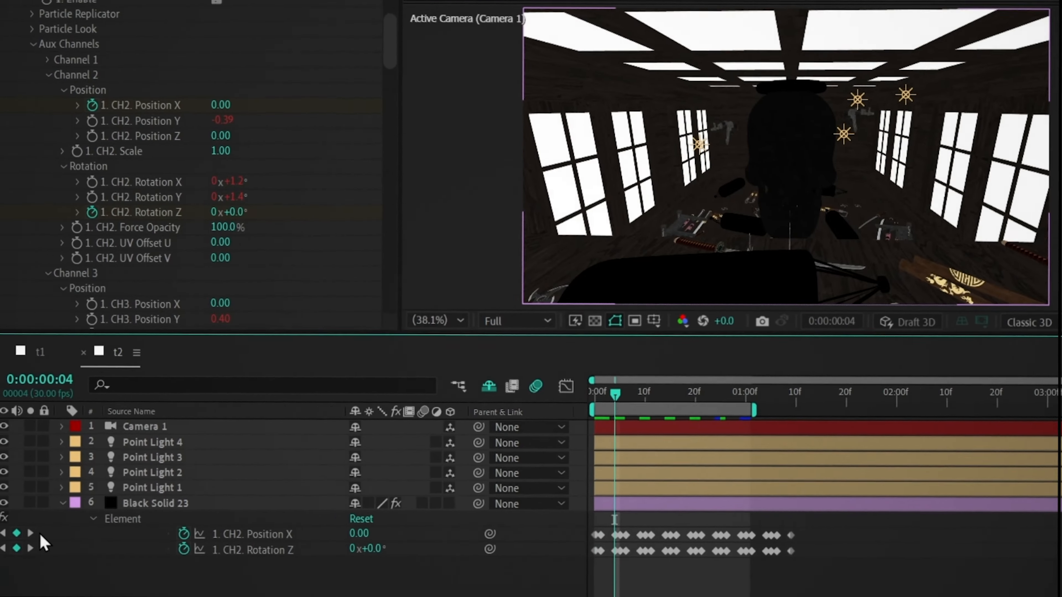
click(37, 534)
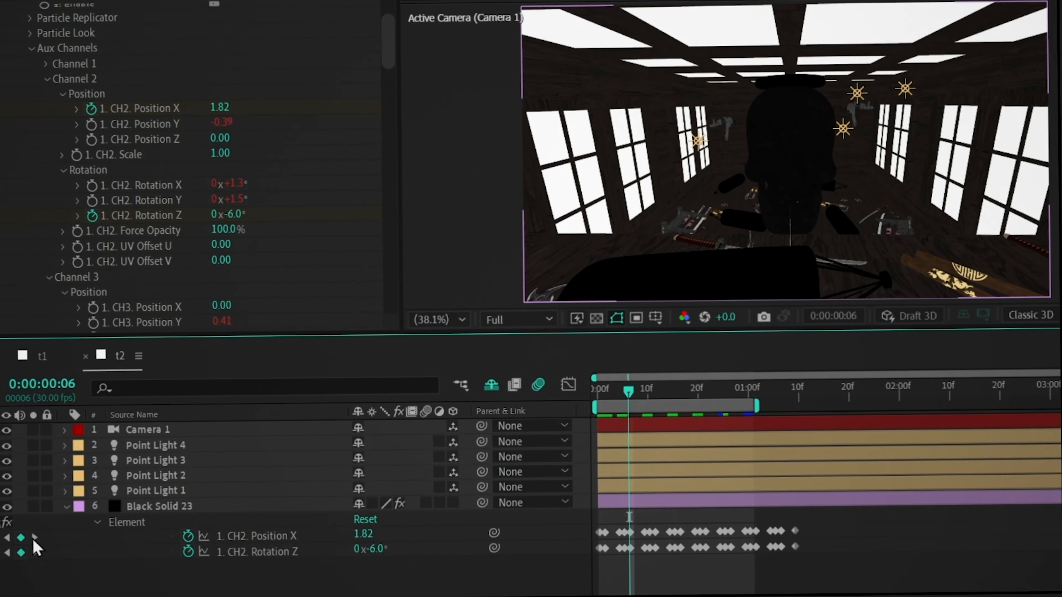
drag(367, 532, 365, 550)
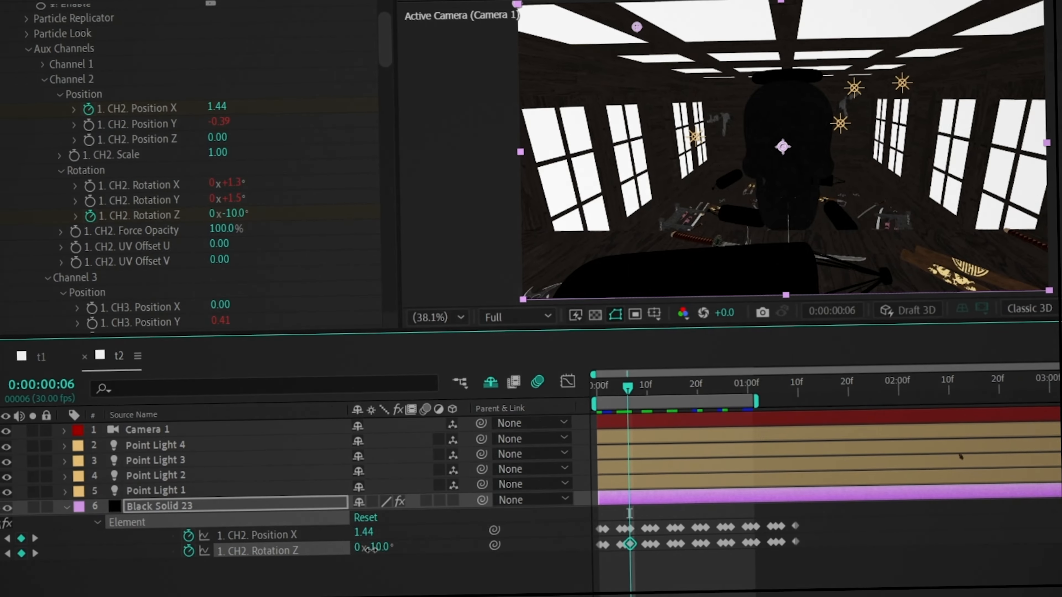
Step: Vary Channel 2's Position X on the offset keyframes past frame 10 and preview the animation from the start
click(32, 525)
click(32, 525)
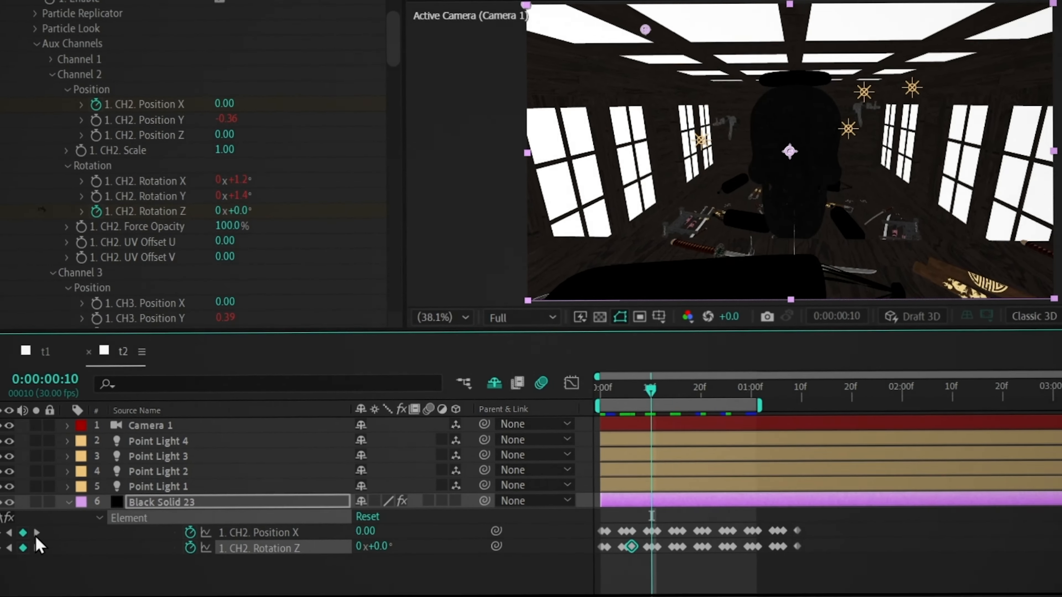
click(32, 526)
mouse_move(365, 533)
mouse_down()
mouse_move(374, 534)
mouse_move(343, 535)
mouse_move(379, 549)
mouse_move(361, 534)
mouse_up()
click(34, 534)
click(34, 534)
click(34, 534)
key(Home)
key(space)
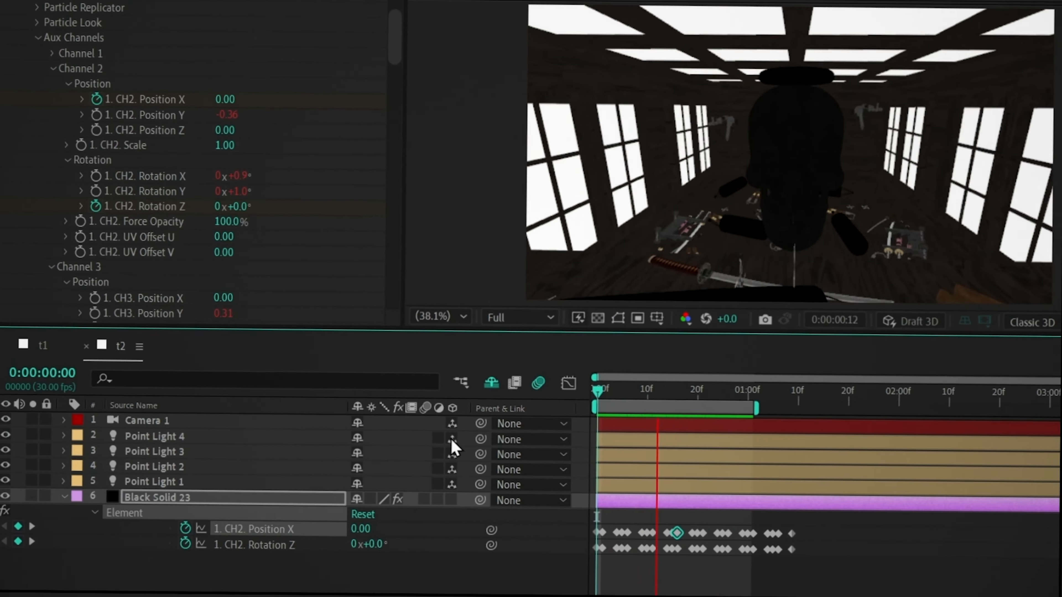
key(space)
Step: Keyframe Channel 3's Position X at 0 on frame 0 and 1.03 on frame 1, and reveal the layer's keyframes
scroll(240, 167, down, 5)
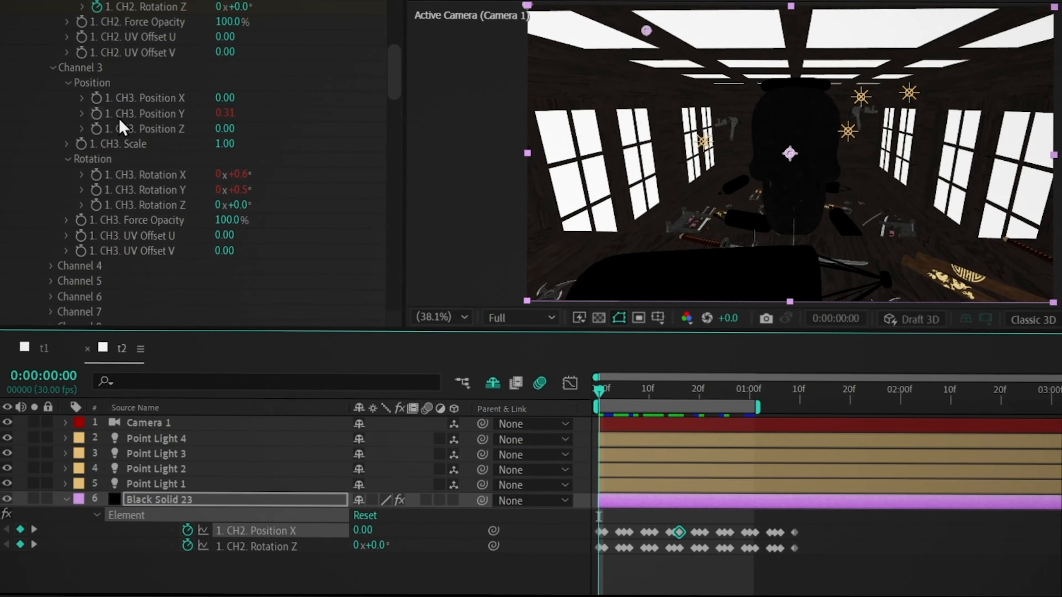
click(94, 101)
key(u)
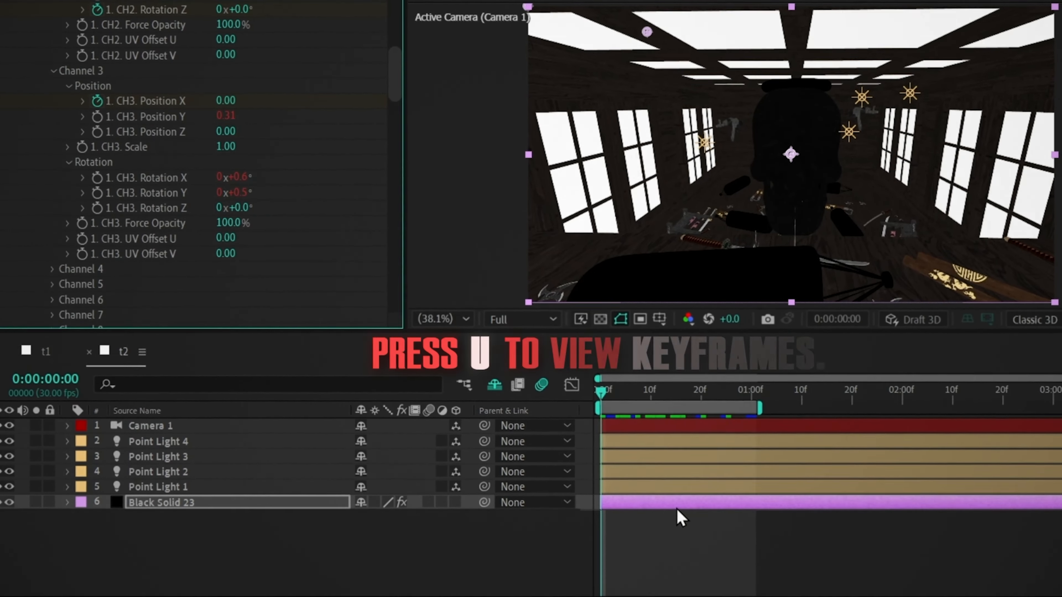
key(u)
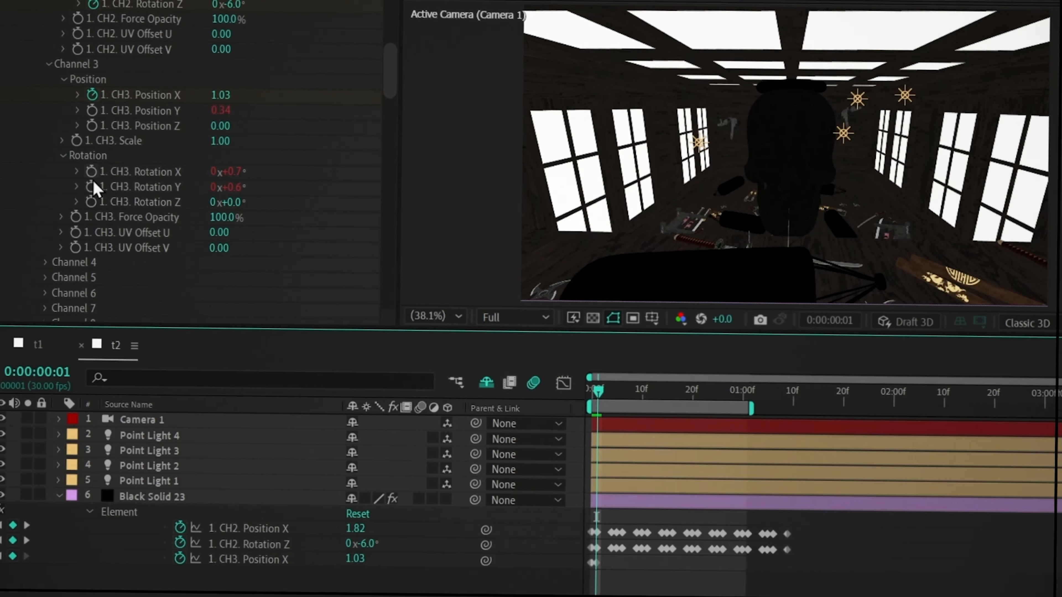
Step: Add a 0° keyframe to Channel 3's Rotation Z, reveal it in the timeline and move it to frame 0
click(92, 200)
click(264, 499)
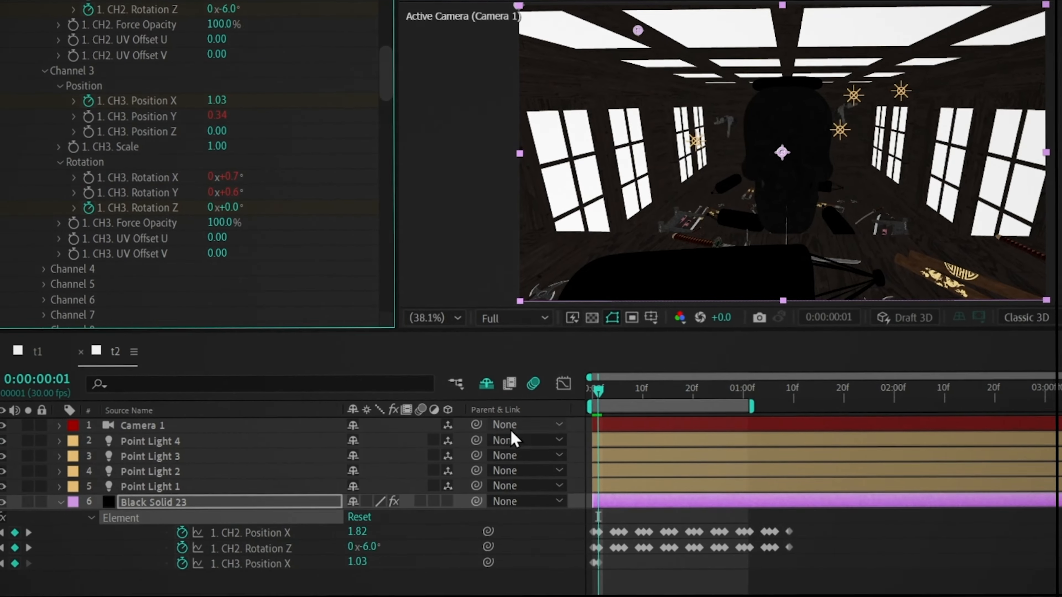
key(u)
key(u)
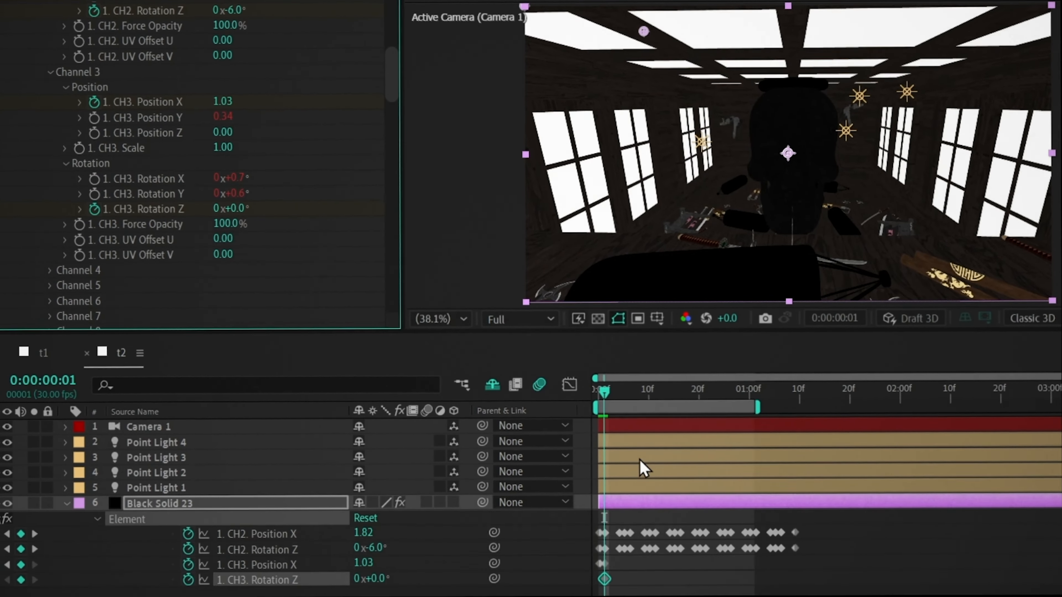
mouse_move(616, 589)
mouse_down()
mouse_move(592, 561)
mouse_move(597, 580)
mouse_up()
click(603, 580)
Step: Copy all of Channel 2's Position X keyframes onto Channel 3's Position X, starting at frame 0
drag(829, 536, 584, 535)
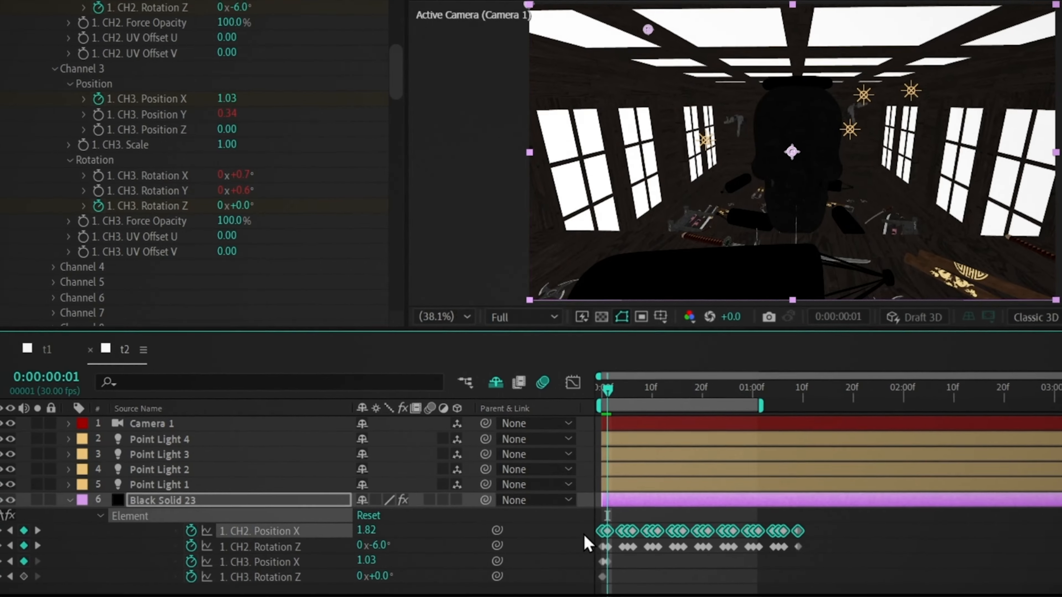
click(307, 562)
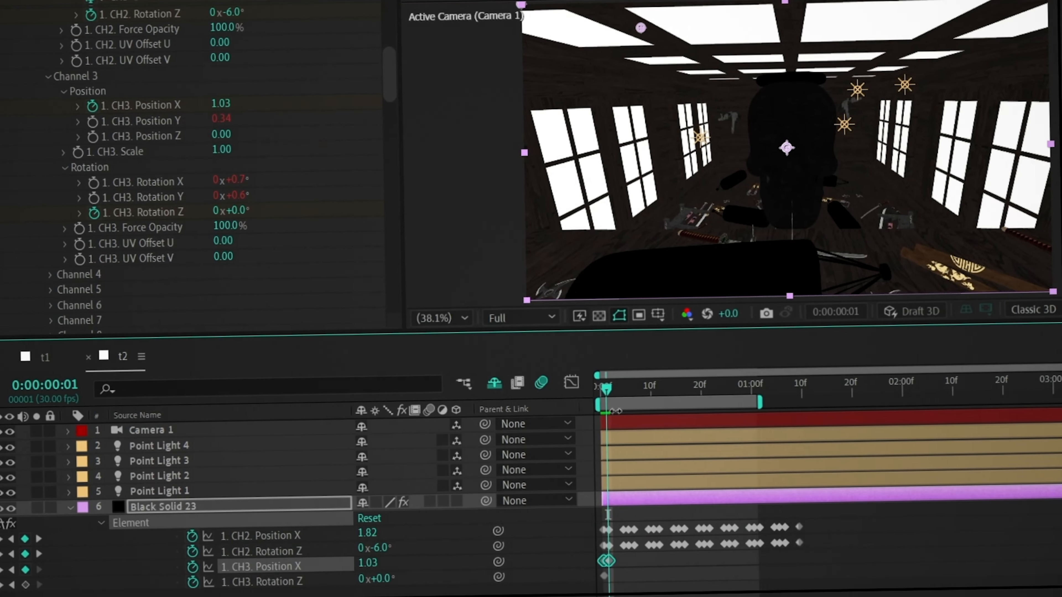
drag(606, 396, 593, 401)
key(ctrl+v)
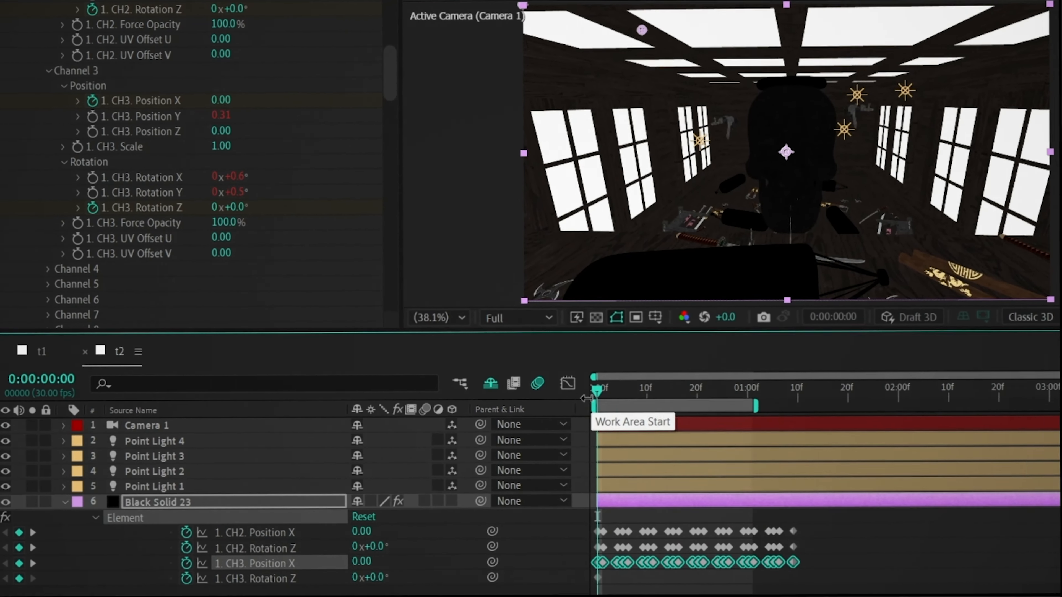
Step: Copy all of Channel 2's Rotation Z keyframes onto Channel 3's Rotation Z from frame 0 and preview the animation
drag(820, 539, 580, 563)
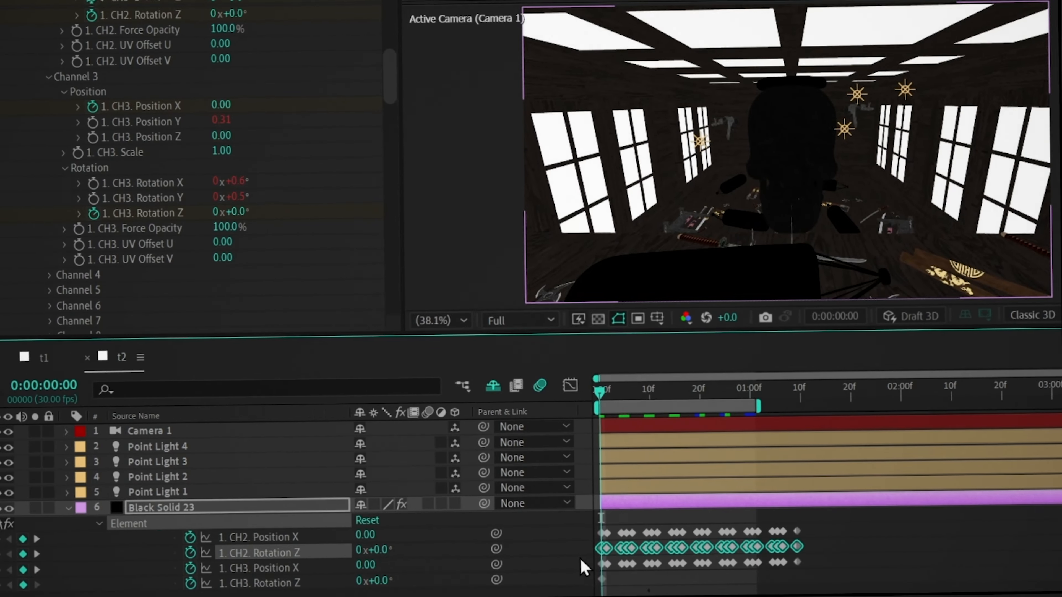
shift+click(276, 585)
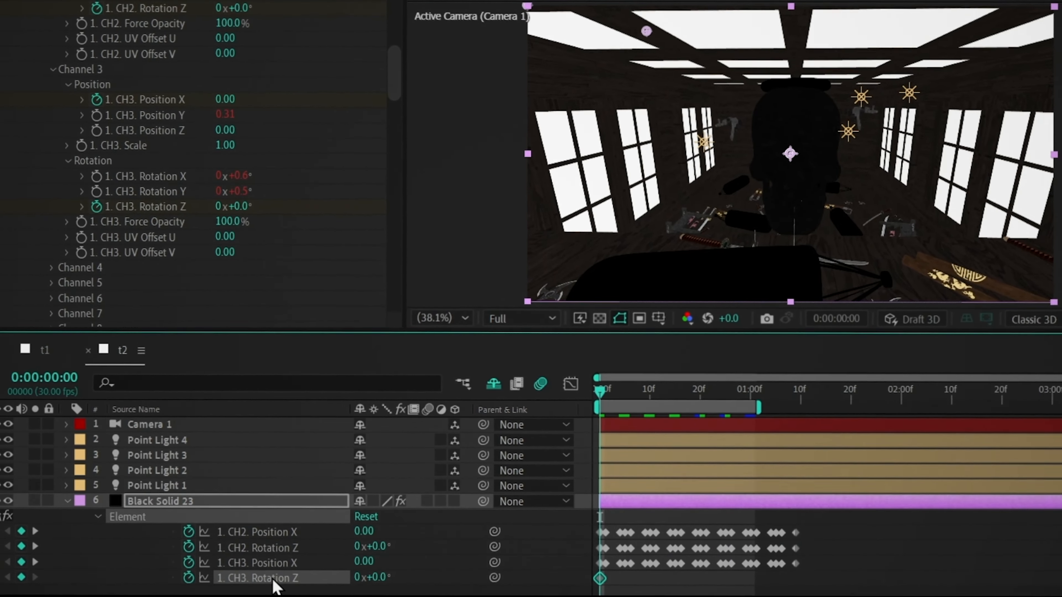
key(ctrl+v)
key(space)
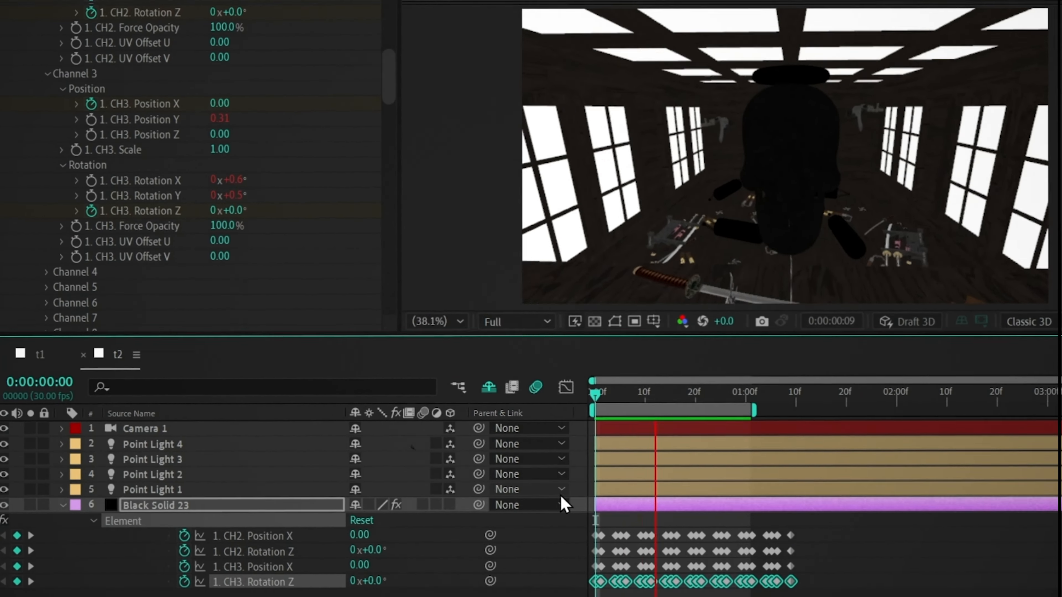
key(space)
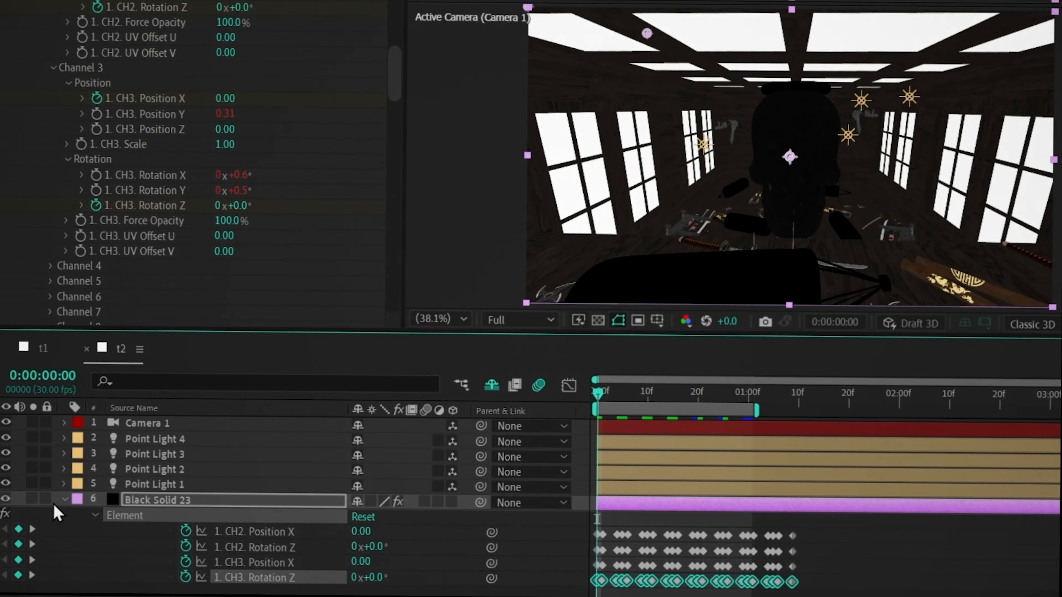
Step: Collapse the solid layer, set Element's Render Mode to Full Render, set the viewer resolution to Quarter, and preview
click(69, 505)
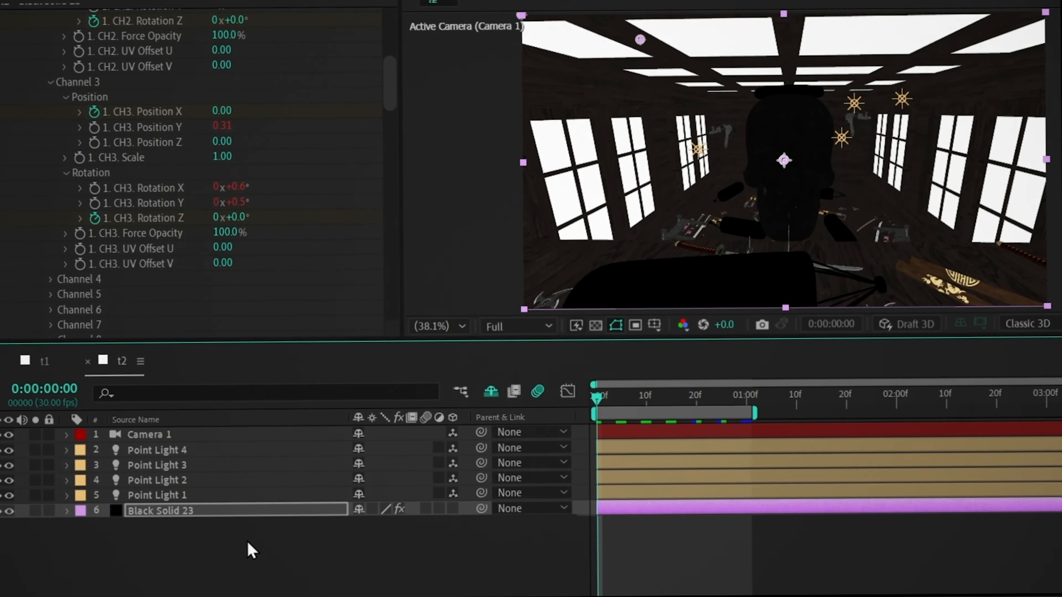
scroll(333, 150, down, 6)
scroll(320, 167, down, 10)
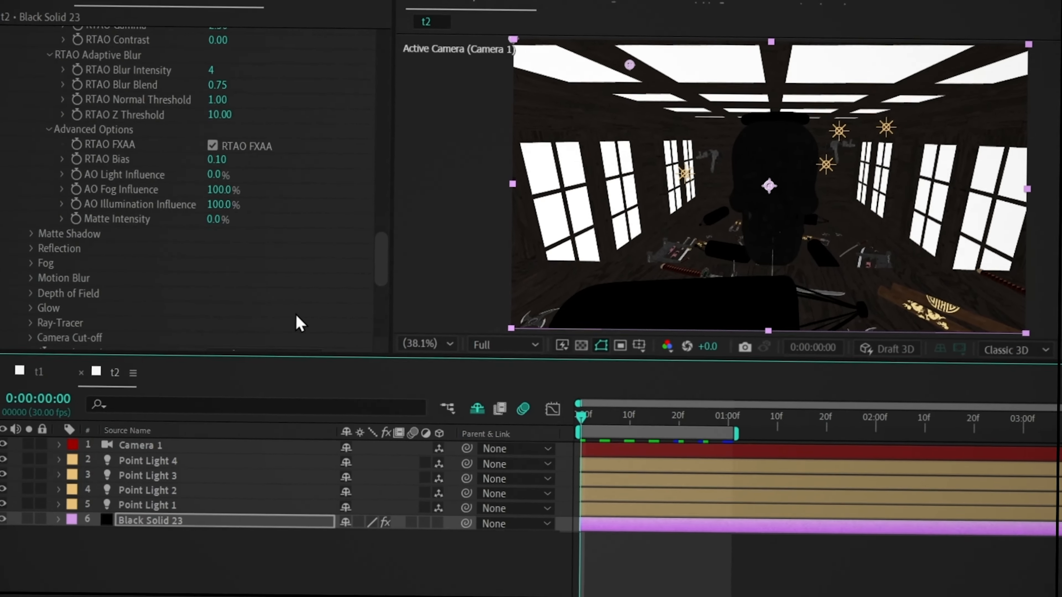
click(268, 359)
click(266, 382)
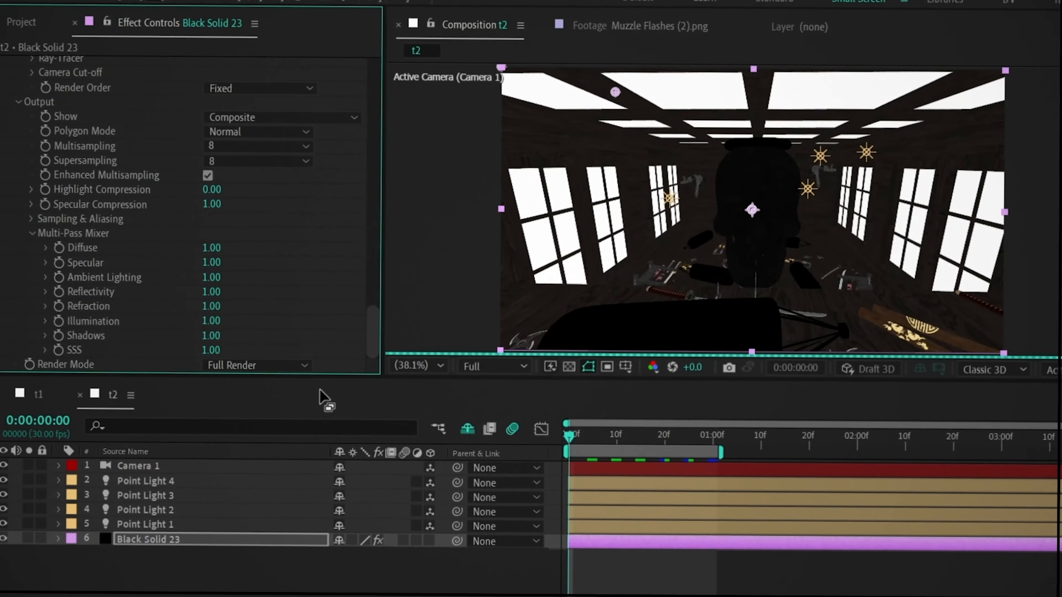
click(489, 379)
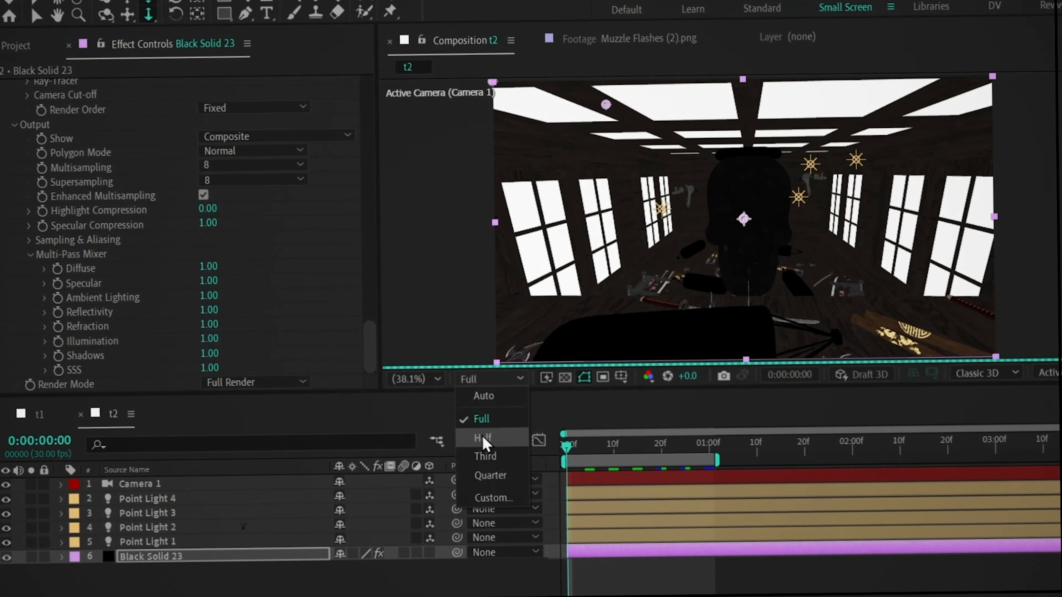
click(487, 470)
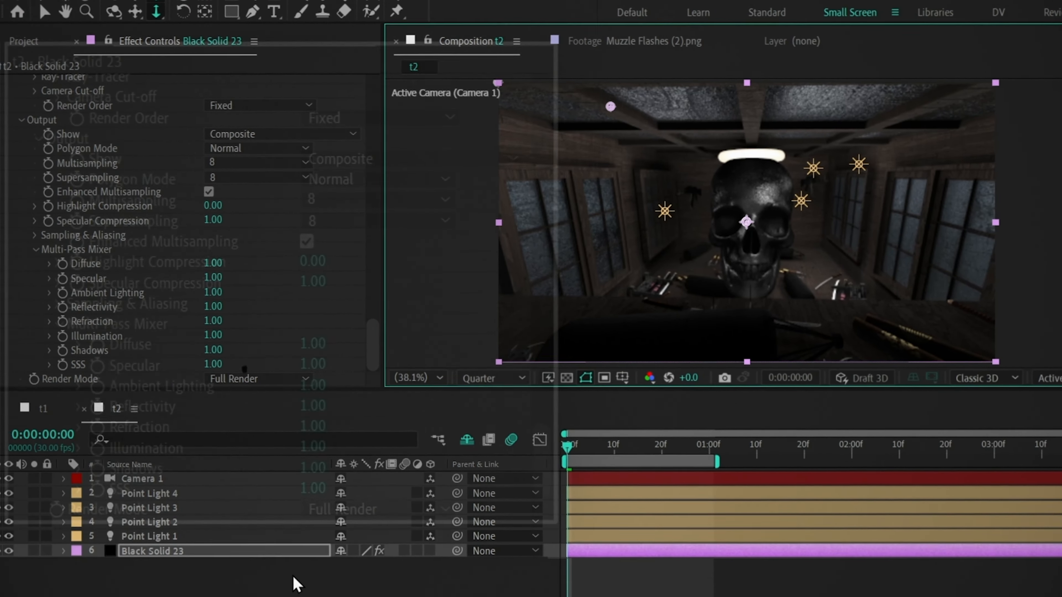
key(space)
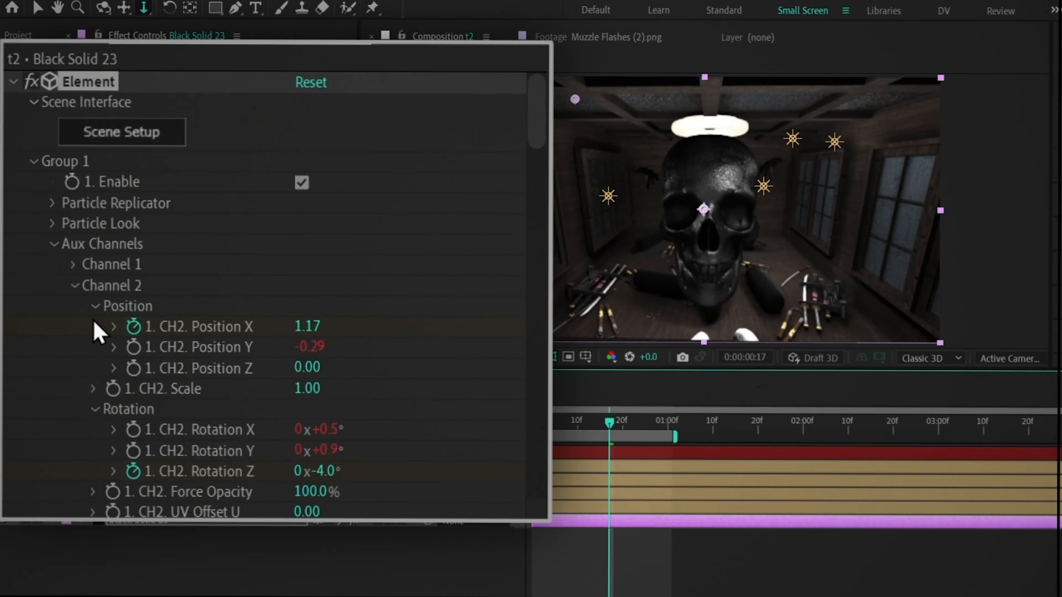
Step: Turn on Motion Blur in Element's render settings and set the output's Show option to Illumination
scroll(88, 293, down, 15)
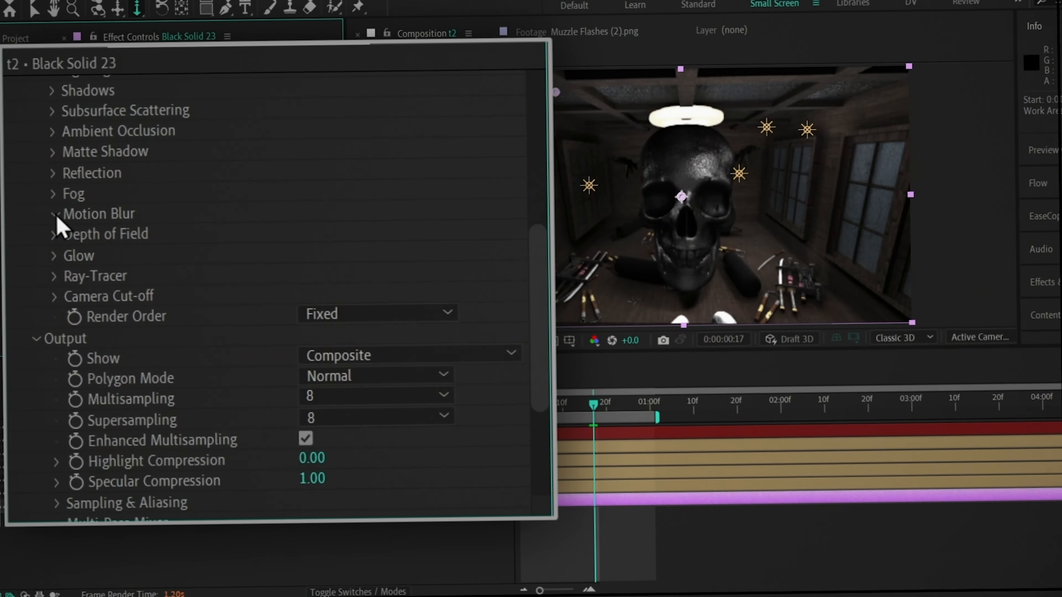
click(55, 211)
click(349, 229)
click(347, 286)
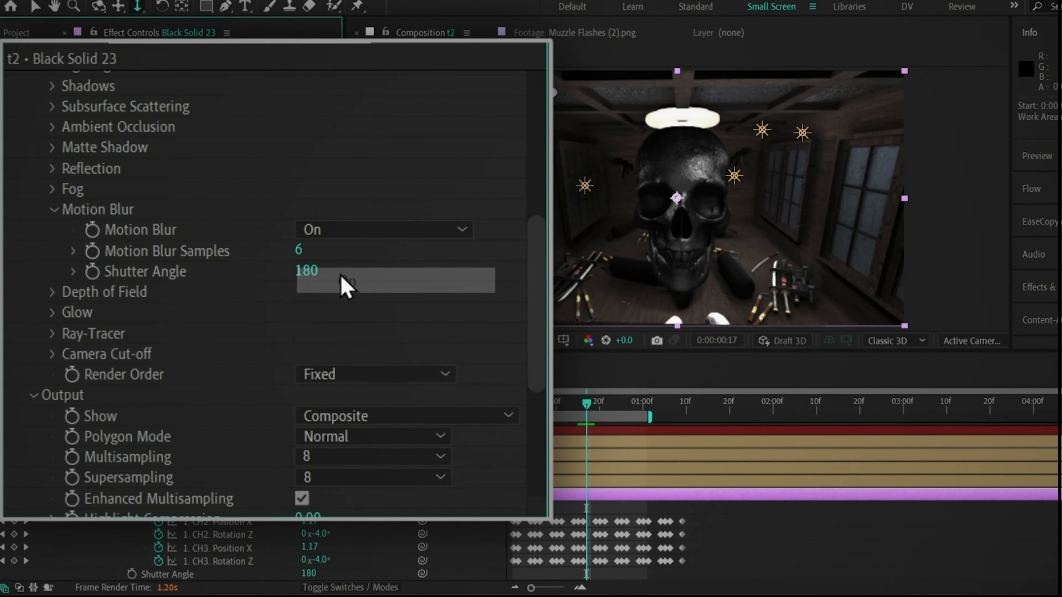
text(2)
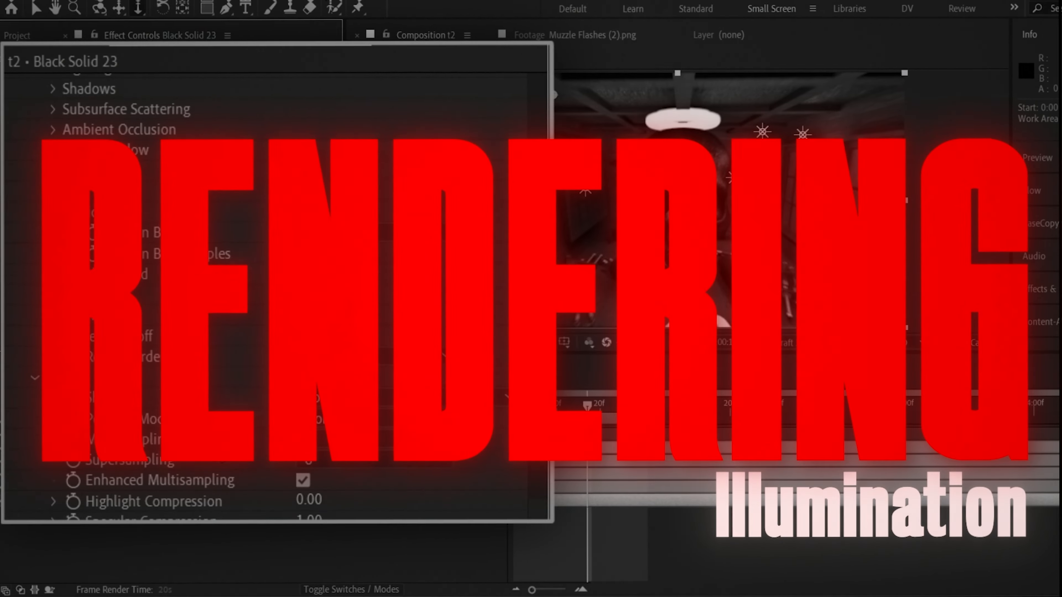
scroll(361, 295, down, 5)
click(363, 144)
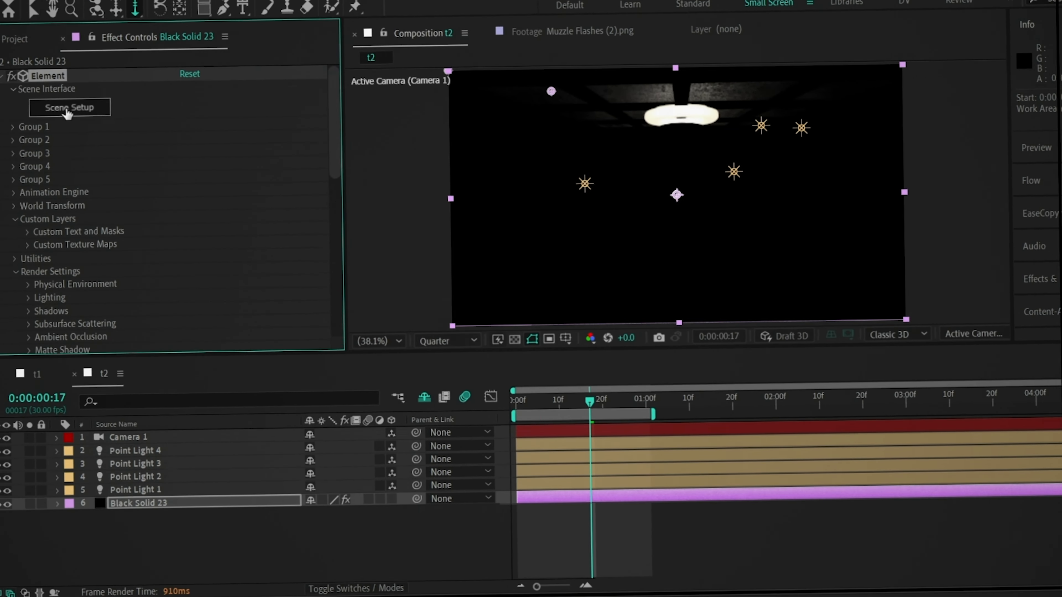
Step: In Element's Scene Setup, hide the front, back, left and right walls and the floor of the room group
click(67, 109)
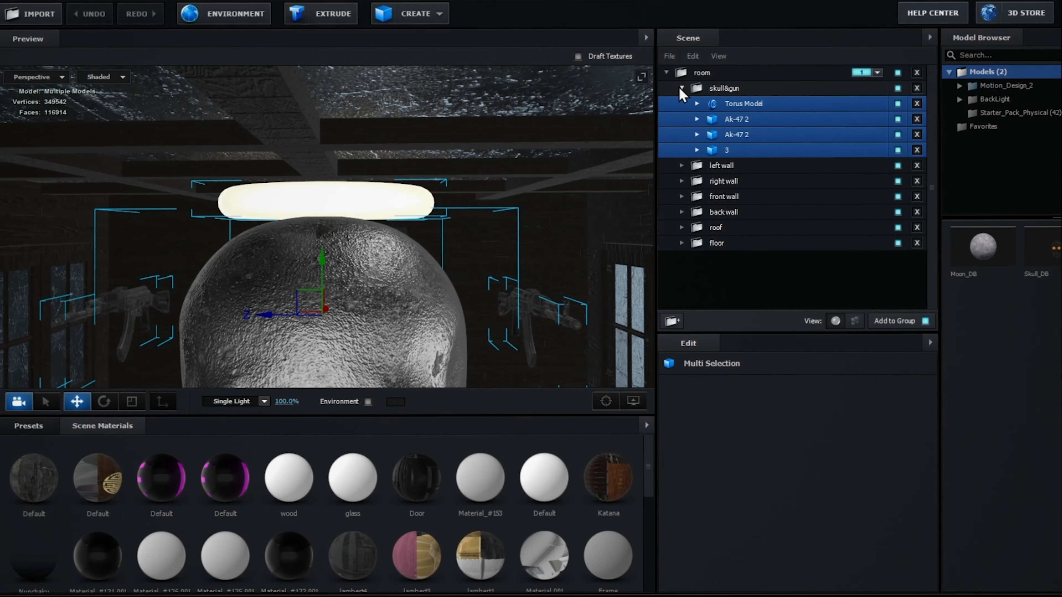
click(681, 87)
click(898, 135)
click(897, 150)
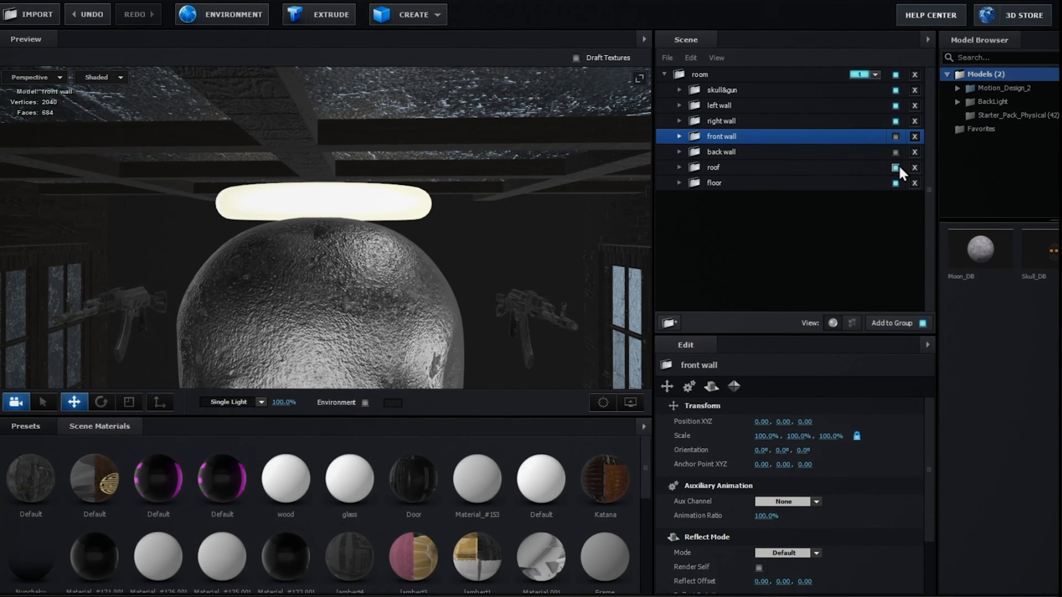
click(895, 168)
click(897, 182)
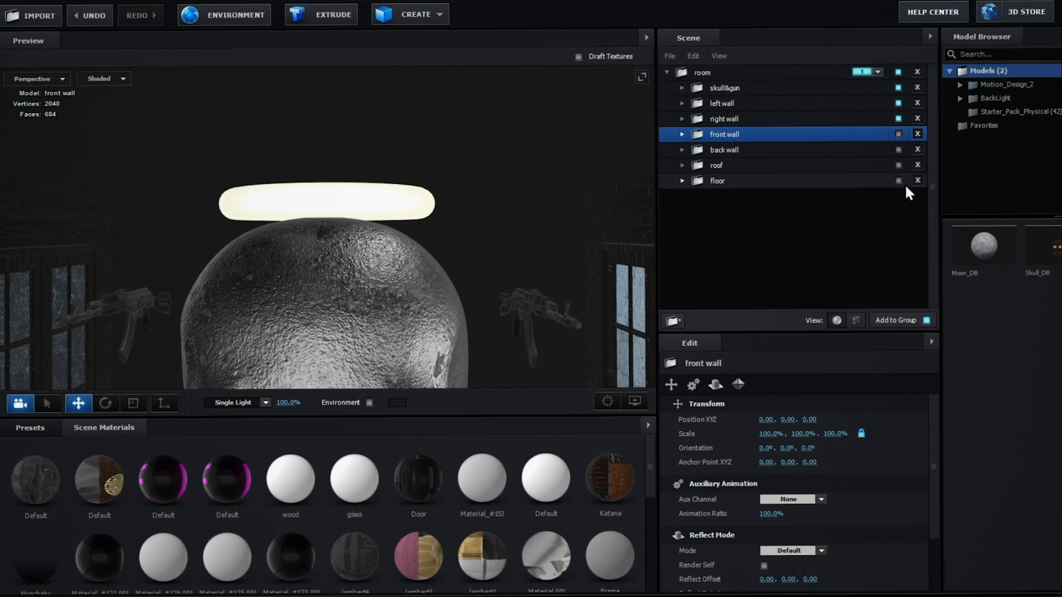
click(898, 166)
drag(610, 219, 472, 289)
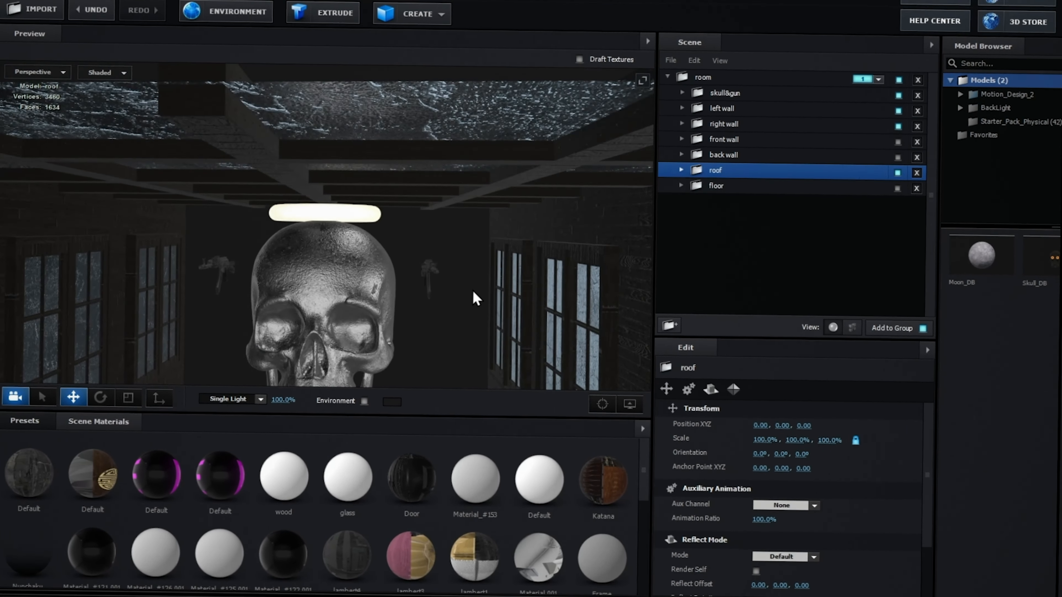
click(898, 125)
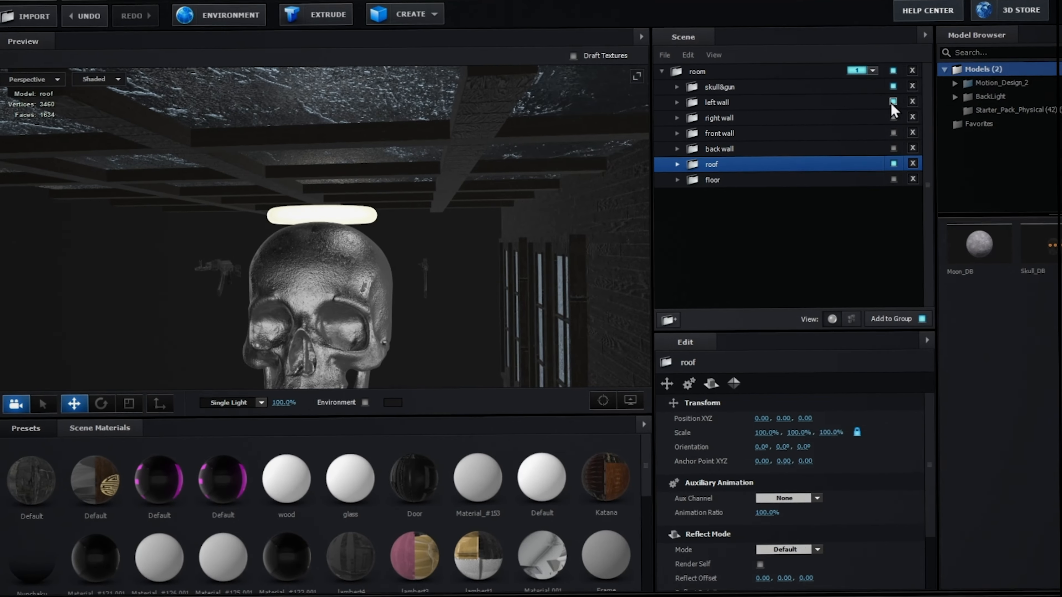
Step: Hide both Ak-47 2 models inside the skull&gun group and return to the composition
double_click(719, 86)
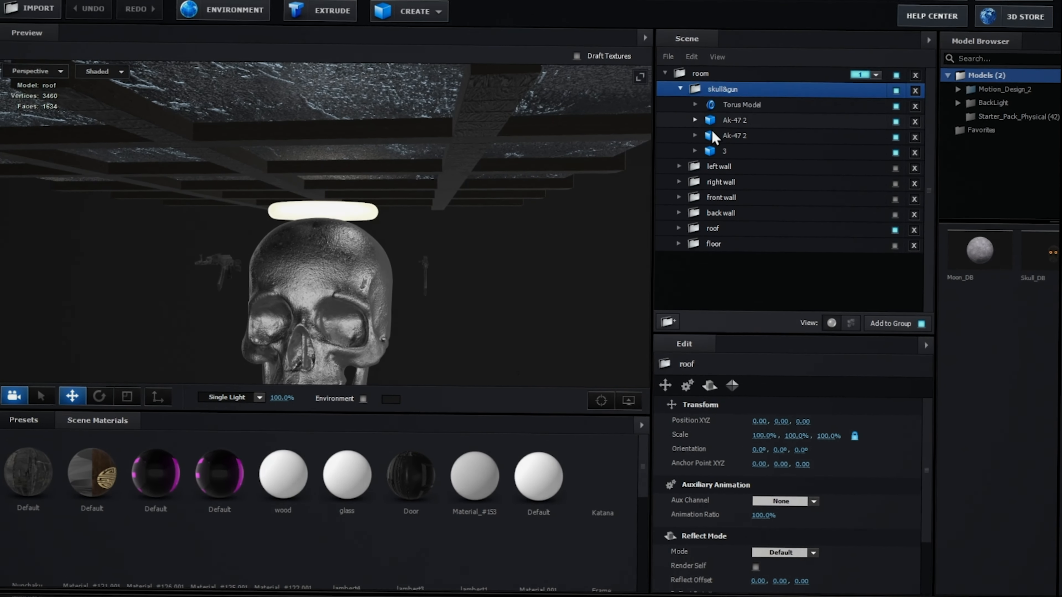
click(895, 137)
click(896, 121)
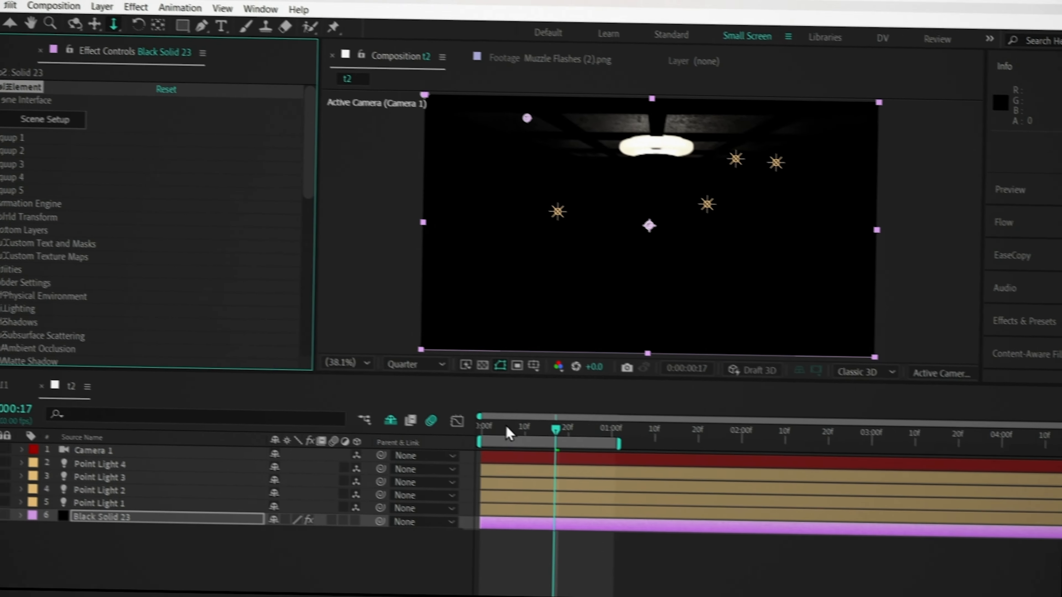
Step: Add the t2 composition to the render queue
click(9, 5)
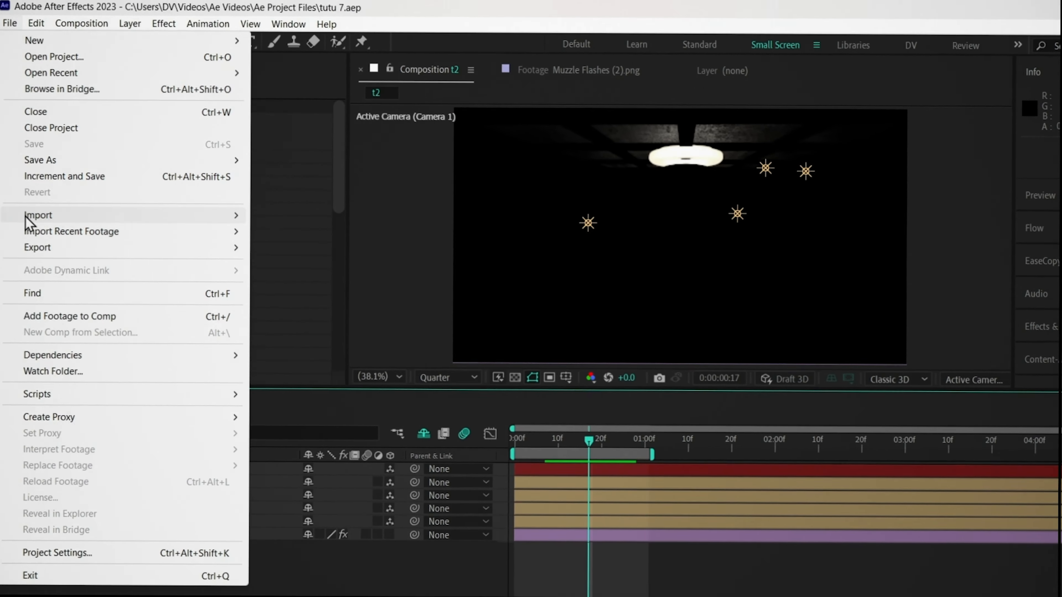
mouse_move(35, 251)
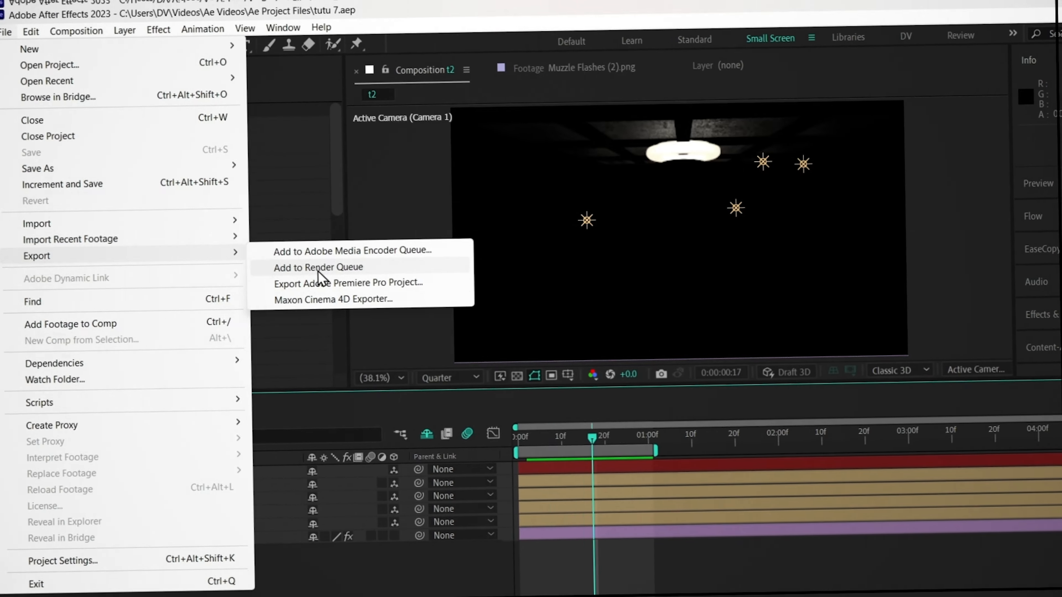
click(318, 264)
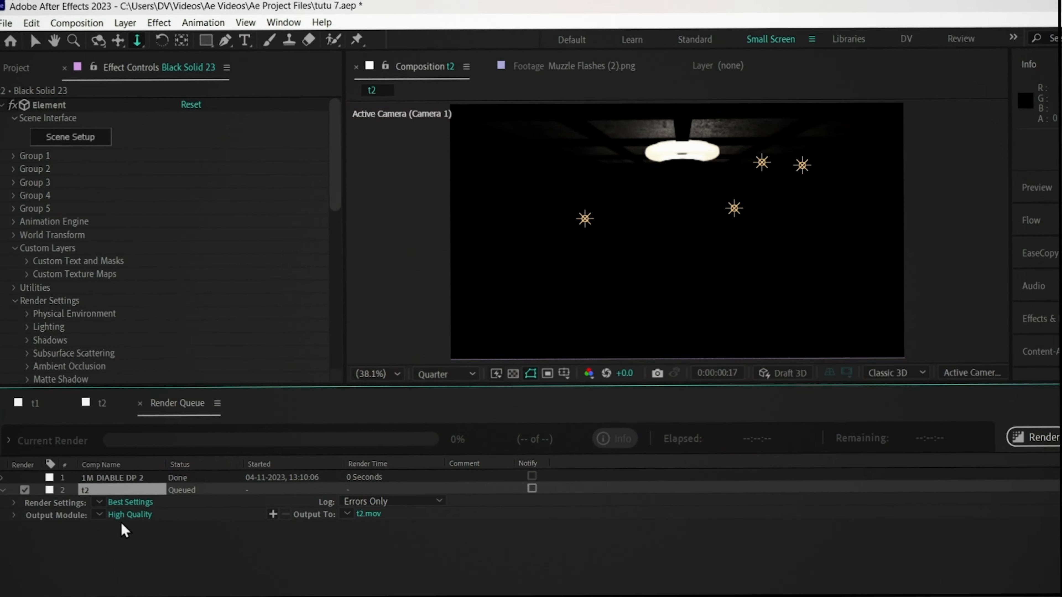
Step: Set t2's output module to H.264 with a CBR target bitrate of 50 Mbps and check its output destination
click(134, 547)
click(486, 98)
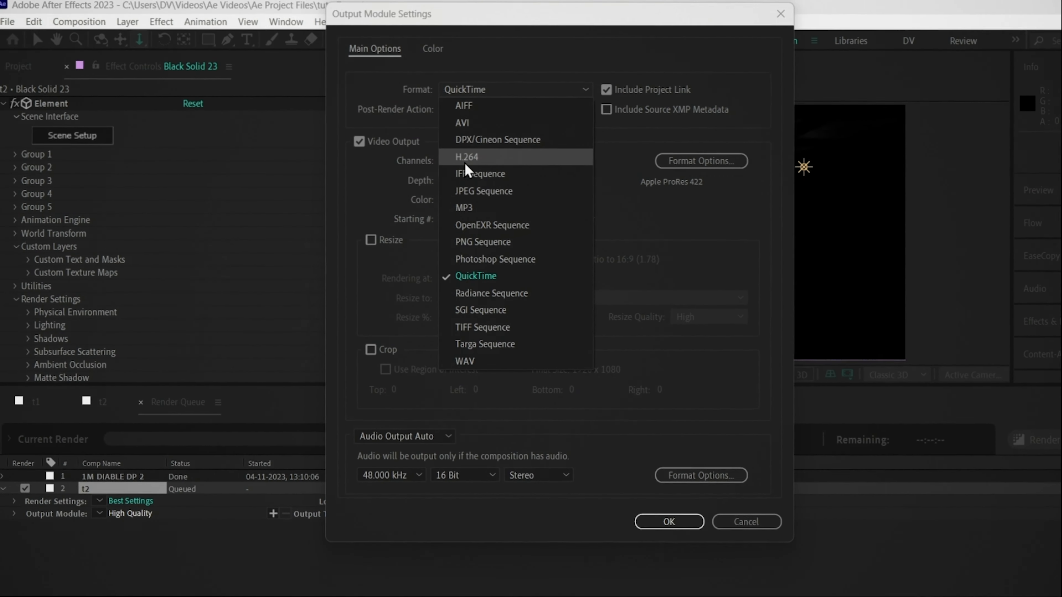
key(Escape)
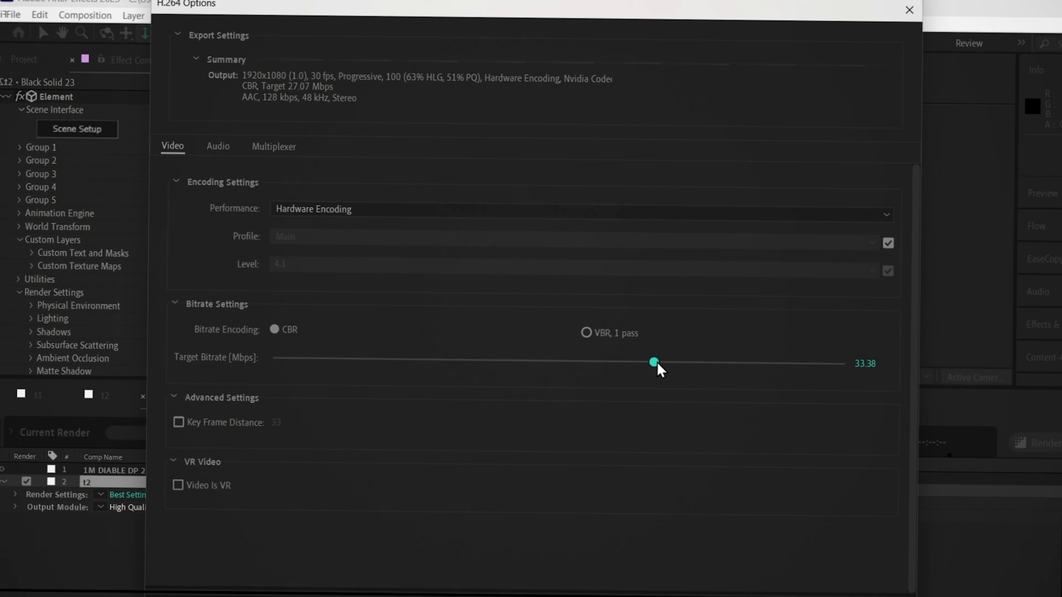
click(849, 582)
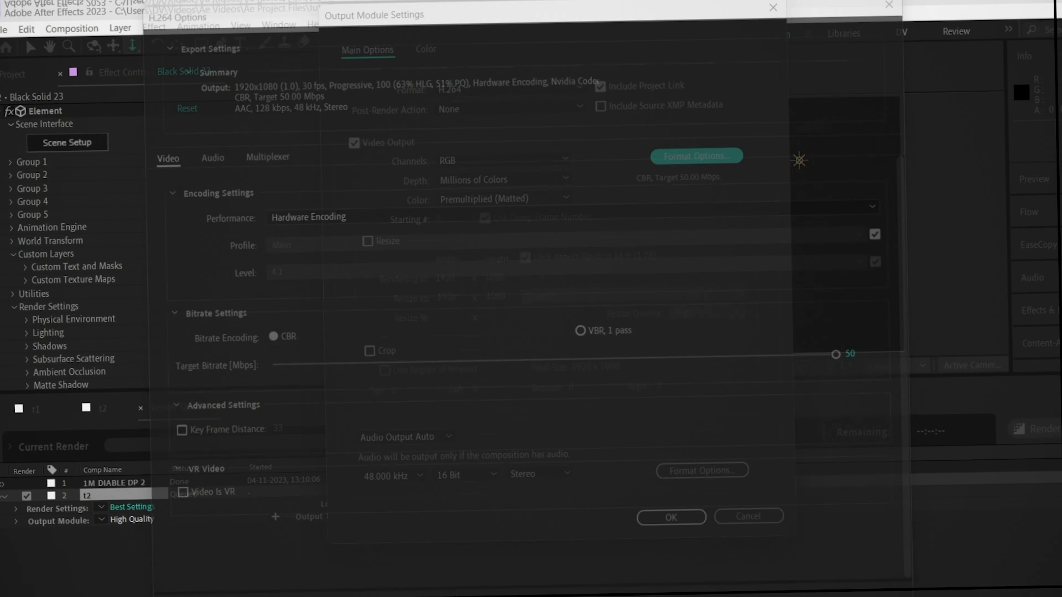
click(680, 527)
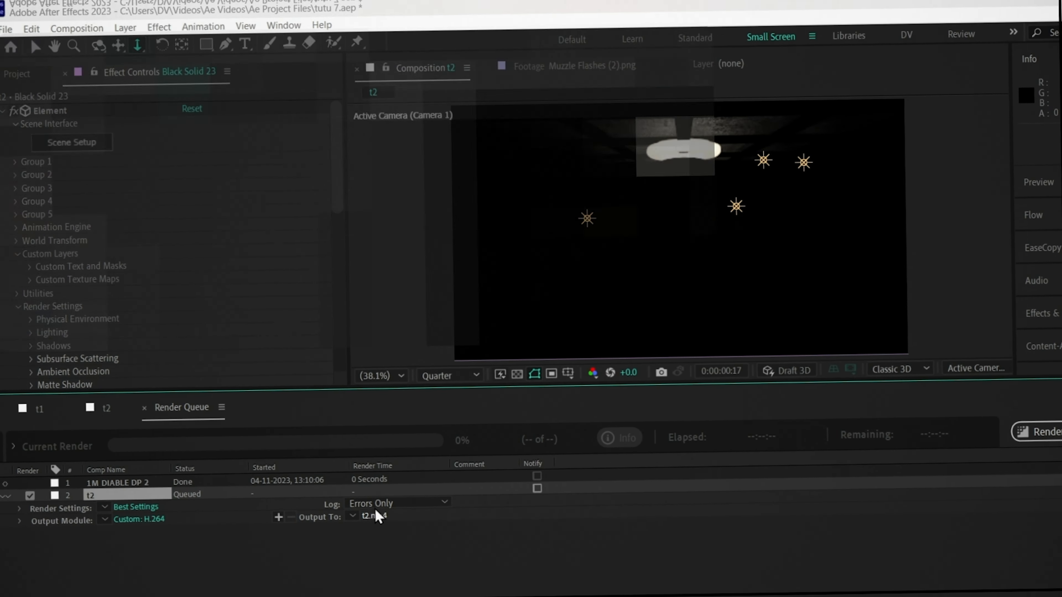
click(374, 517)
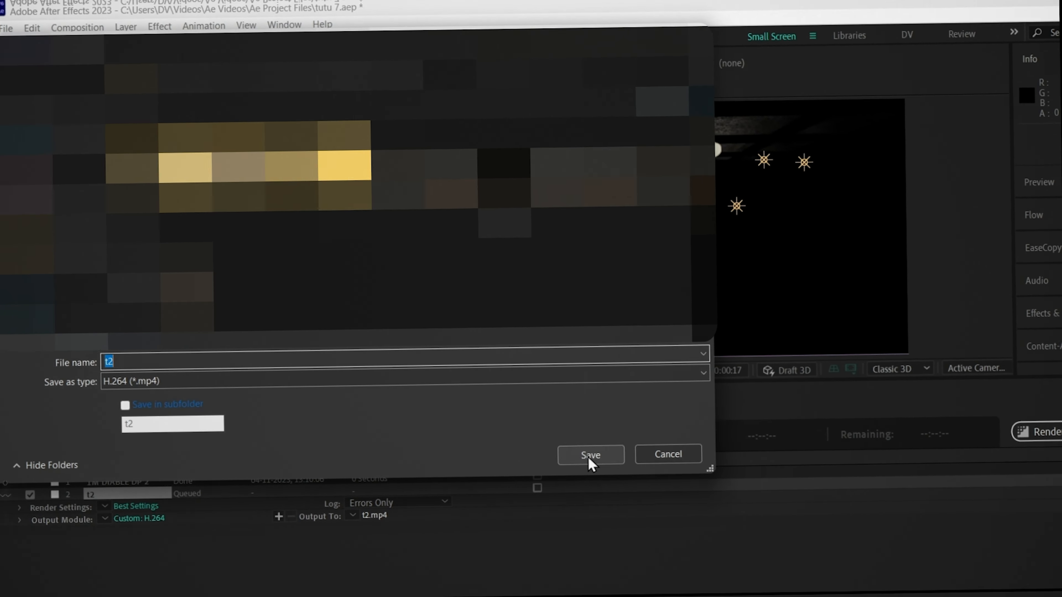
click(663, 456)
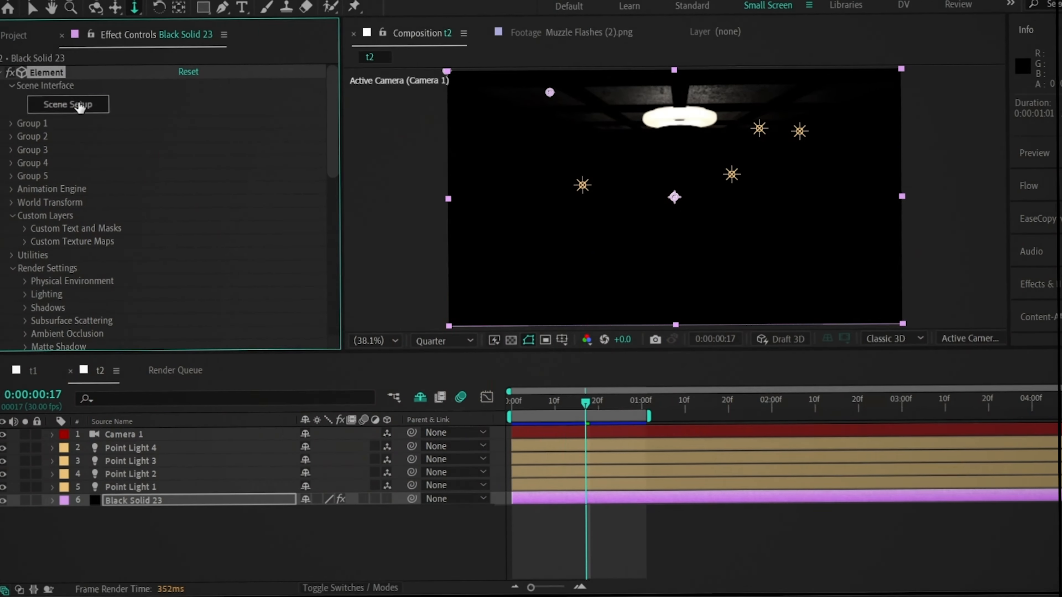
Step: In Scene Setup, show both Ak-47 2 models, all four walls and the floor again, and return to the composition
click(82, 105)
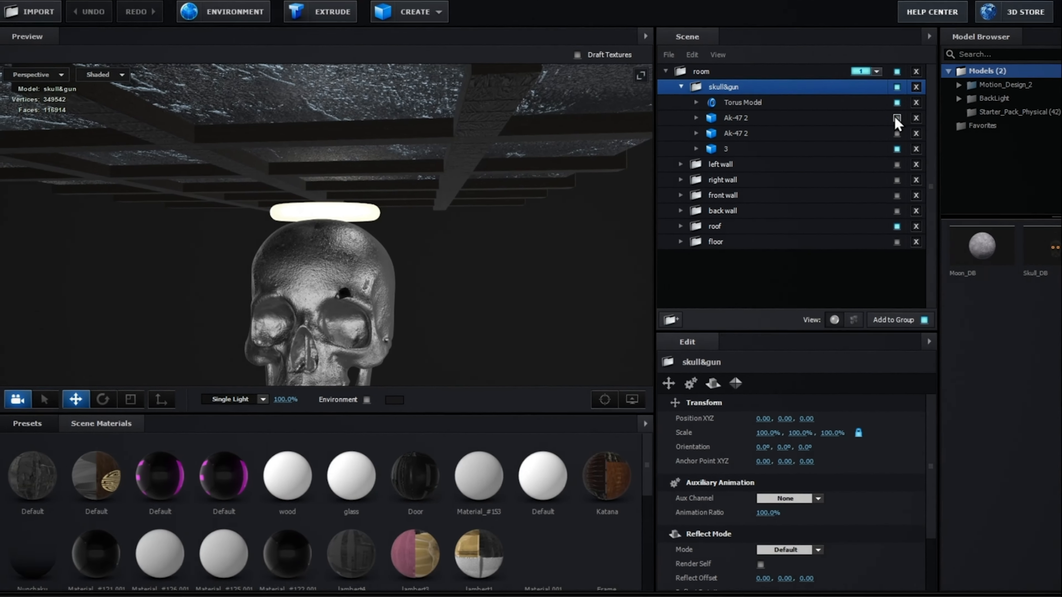
drag(892, 166, 893, 244)
click(678, 89)
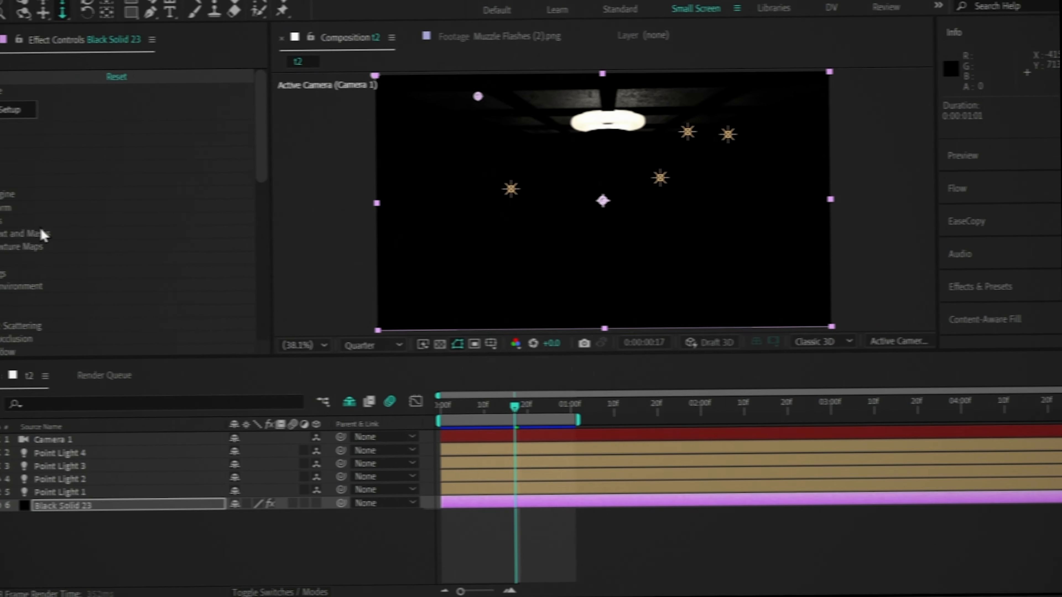
Step: Set Element's output Show option to Composite and add t2 to the render queue for this pass
click(293, 357)
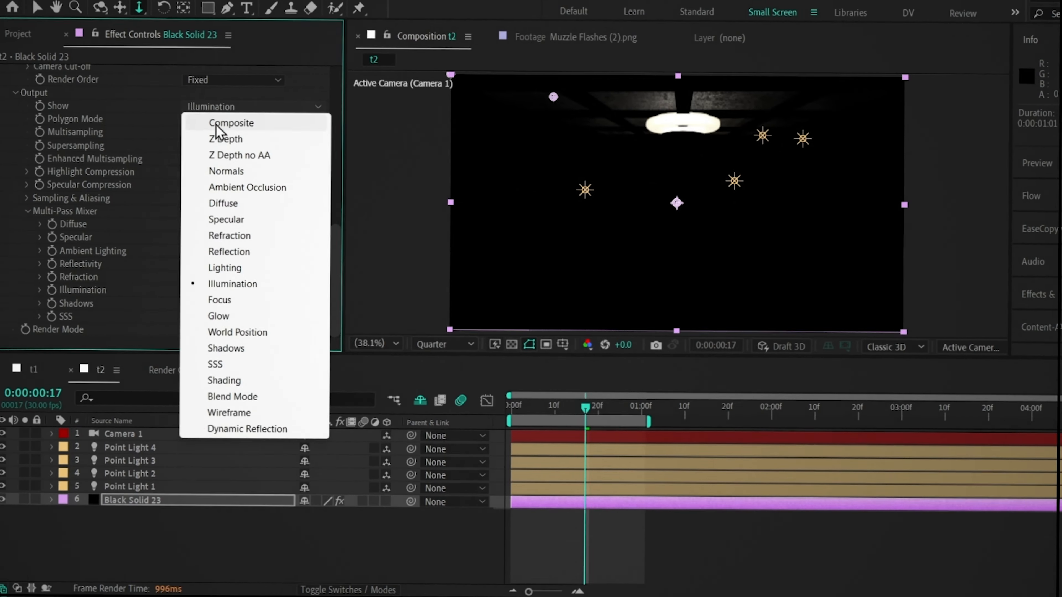
click(232, 129)
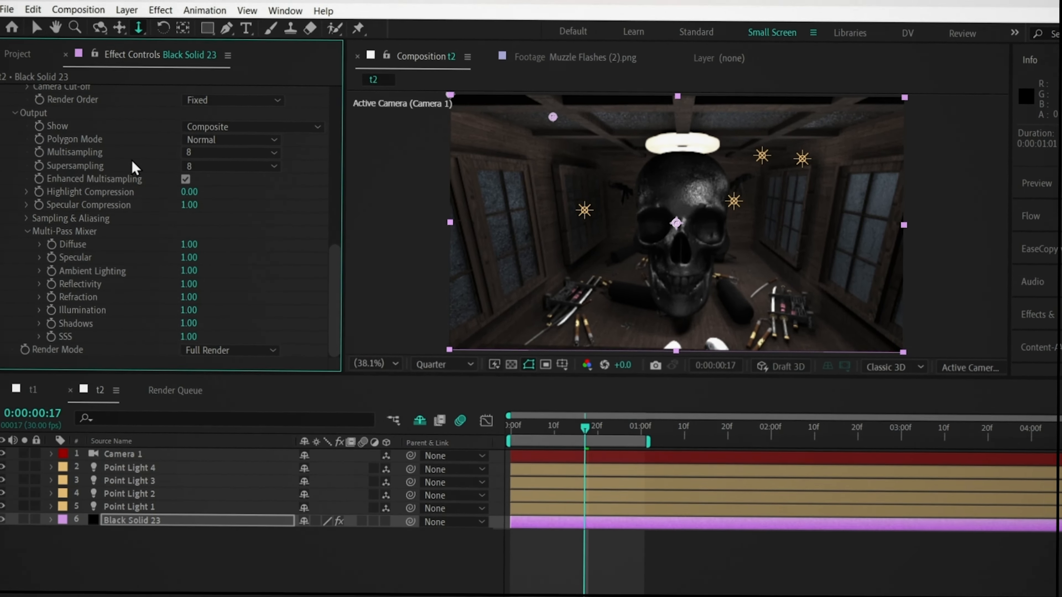
click(7, 9)
mouse_move(25, 243)
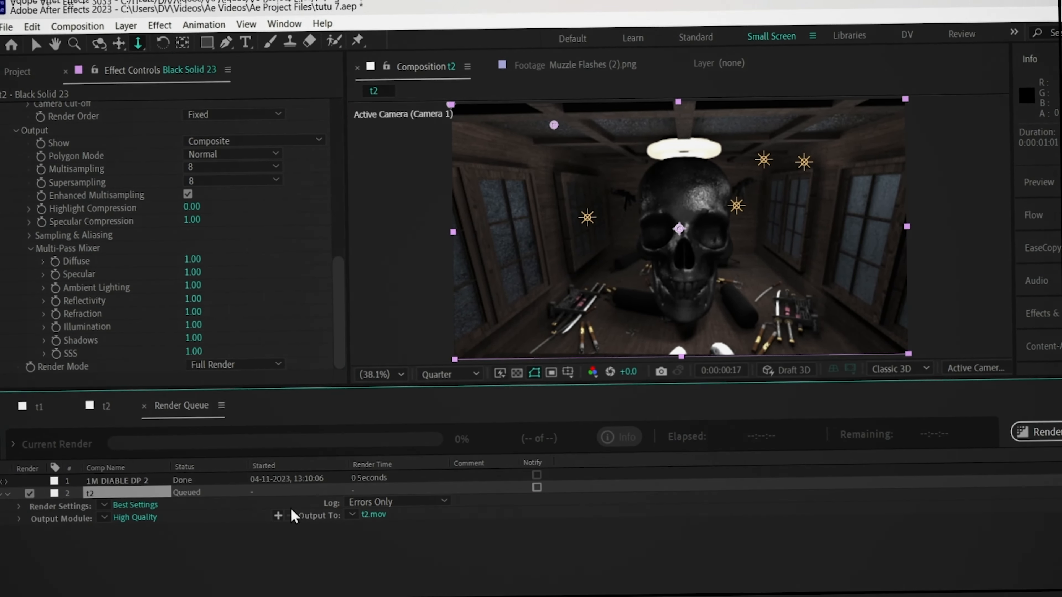
Step: Set t2's output module format to H.264 for the composite pass
click(151, 523)
click(515, 83)
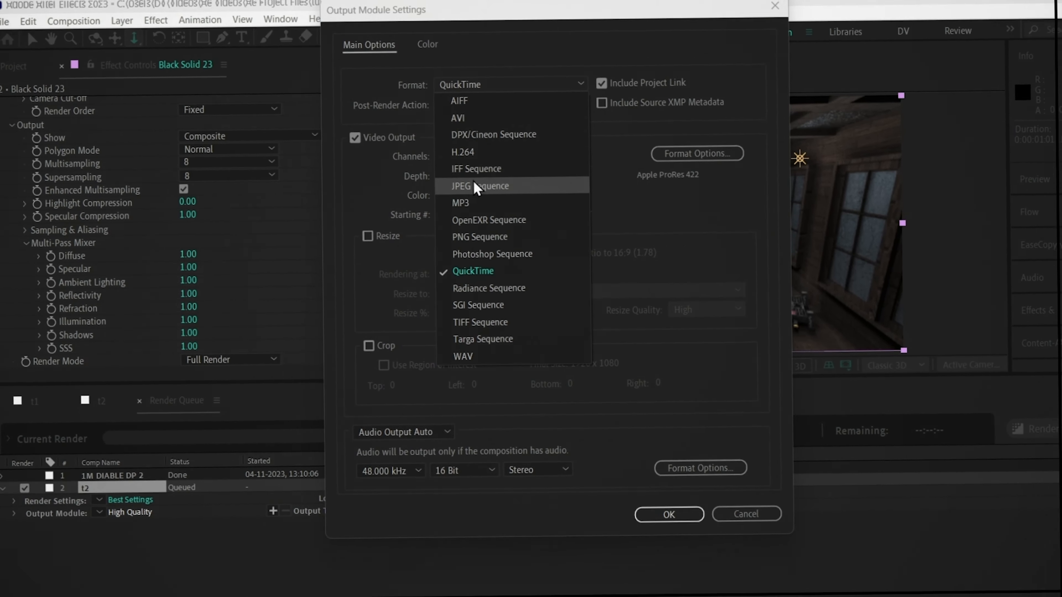
key(Escape)
key(h)
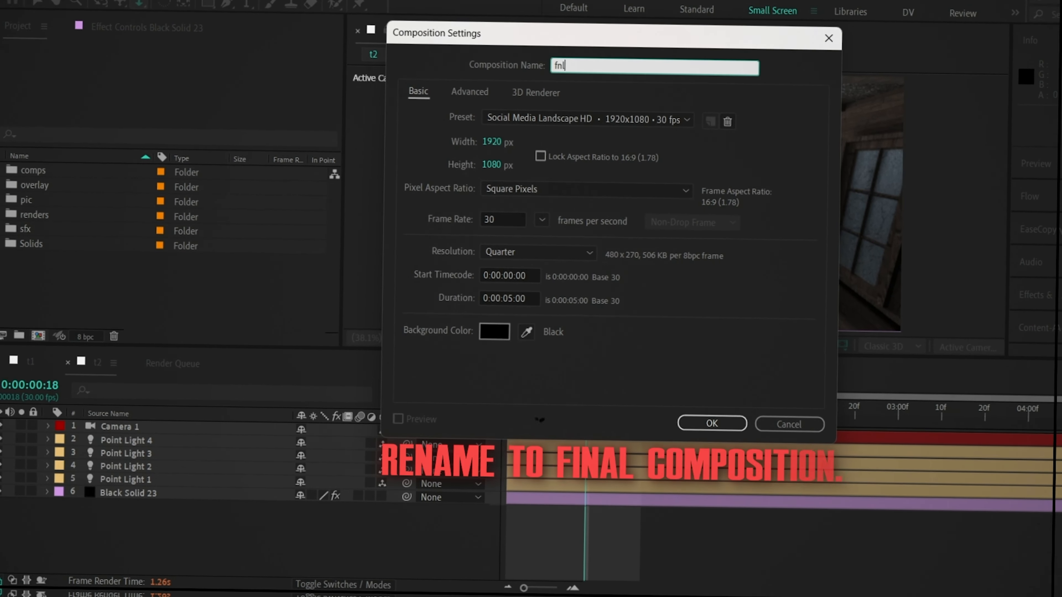
Step: Create a 1920x1080, 30 fps, 5-second composition named "fnl compositing"
text(composit)
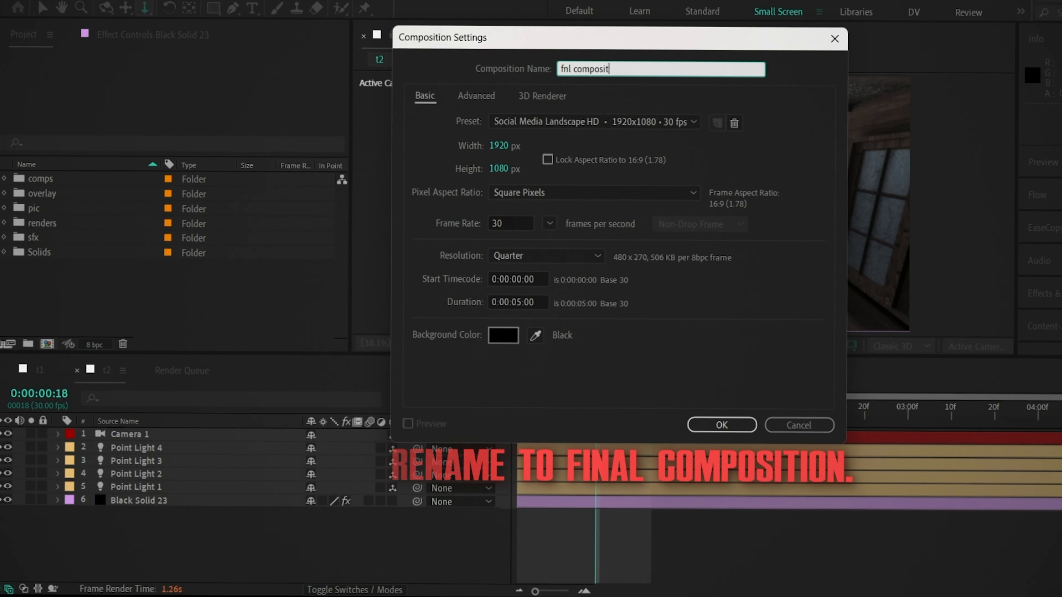
text(ing)
key(Return)
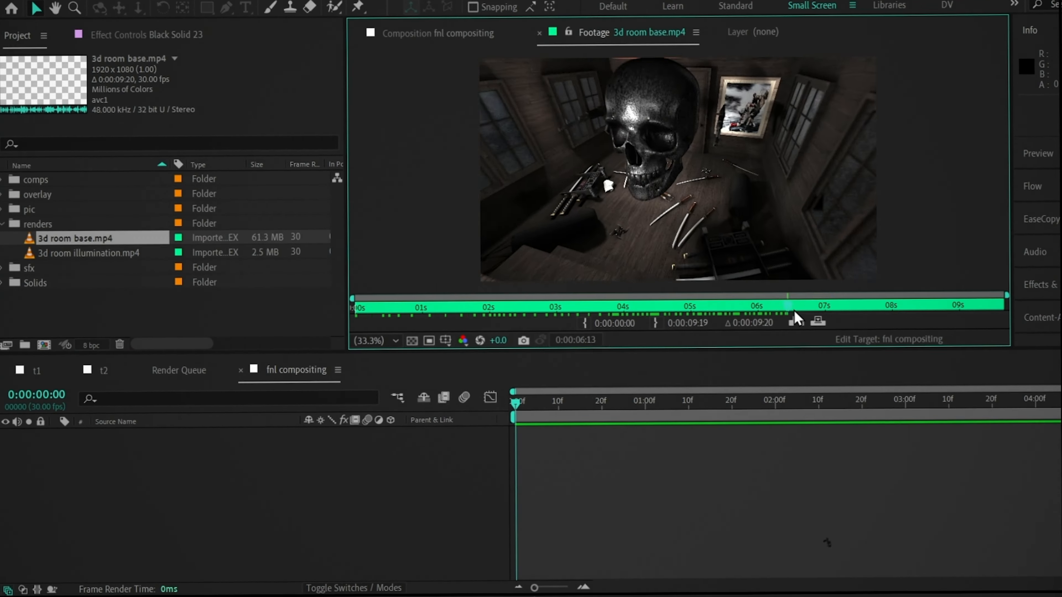
Step: View the 3d room illumination.mp4 render and group the render layers into a pre-comp in fnl compositing
double_click(56, 254)
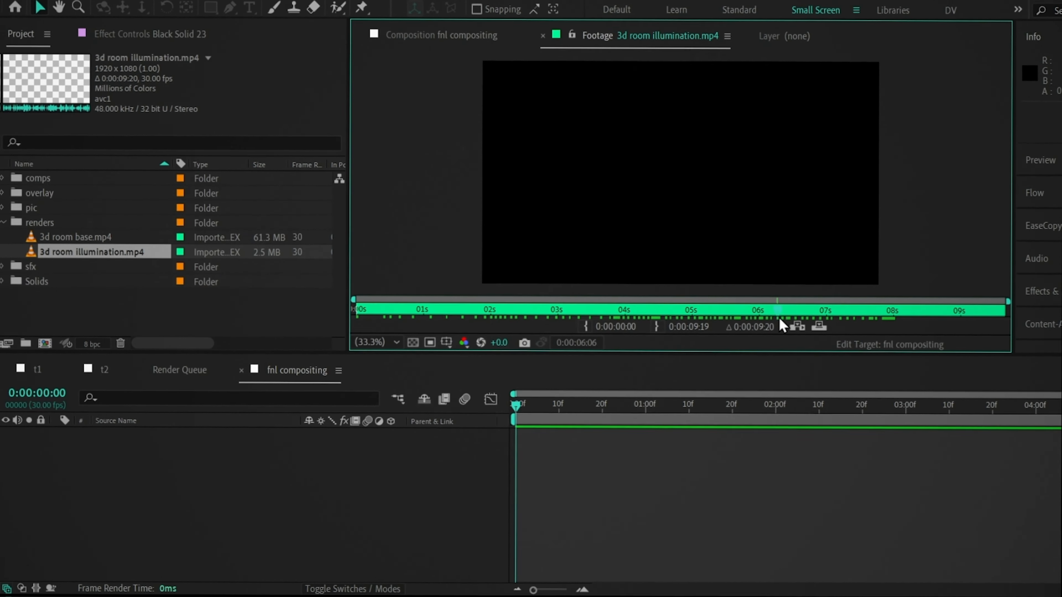
drag(272, 467, 343, 515)
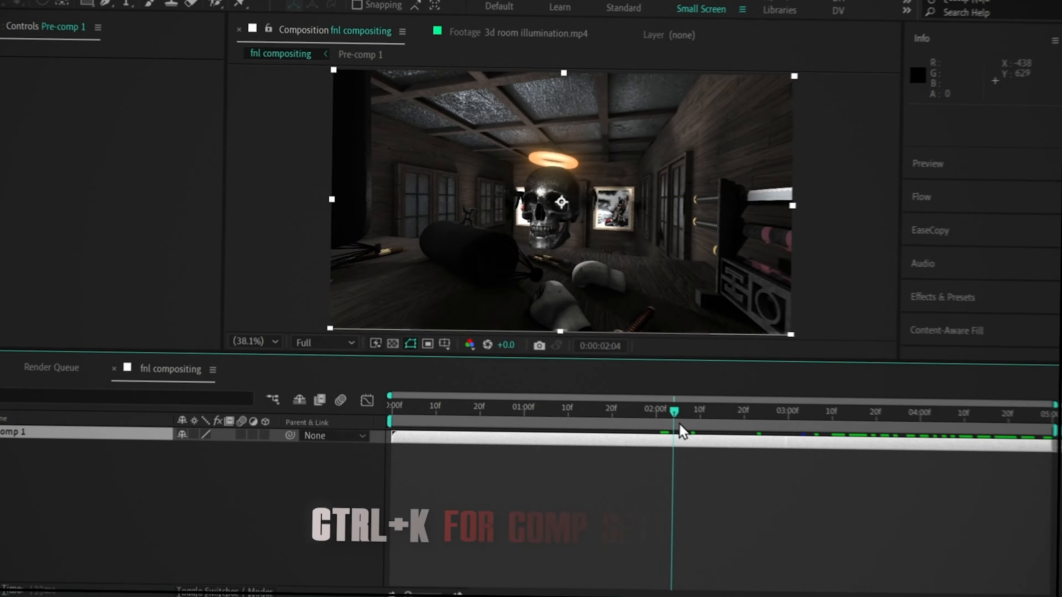
Step: Set the fnl compositing duration to 10 seconds and start its work area at 0:00:07:01
key(ctrl+k)
click(415, 318)
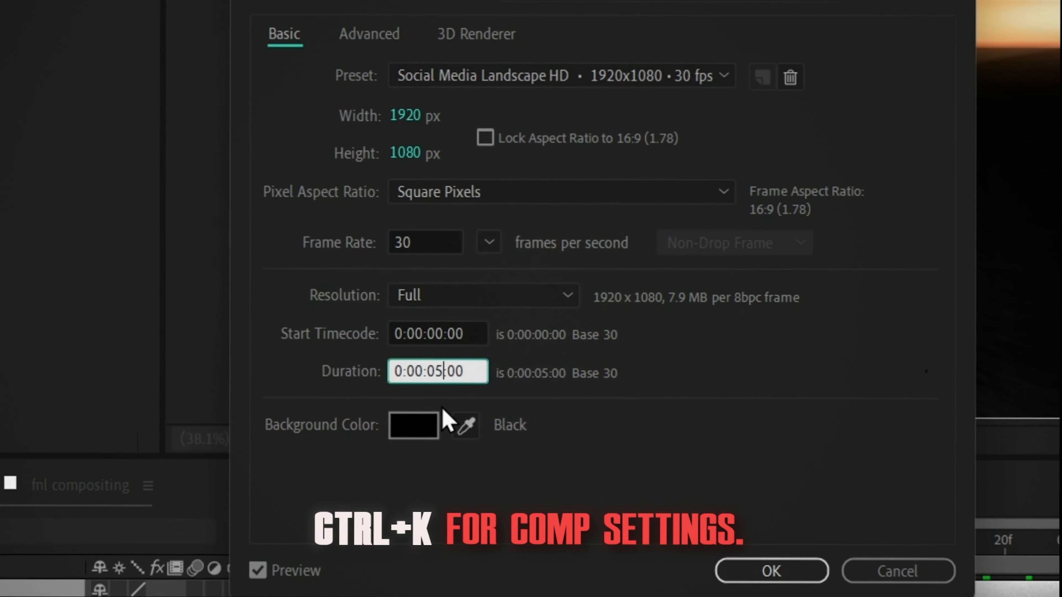
key(BackSpace)
text(10)
key(Return)
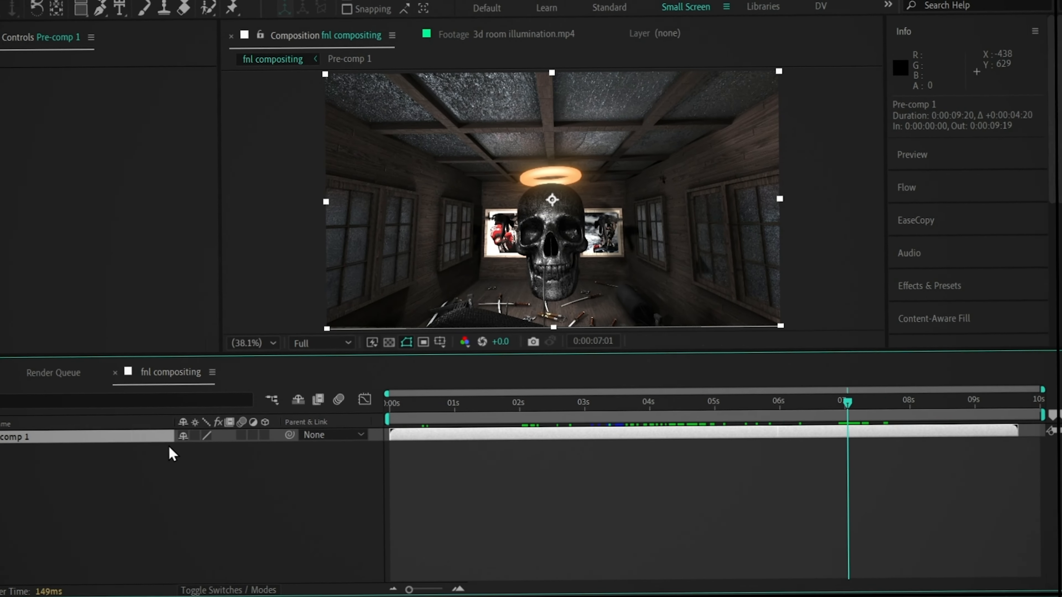
key(b)
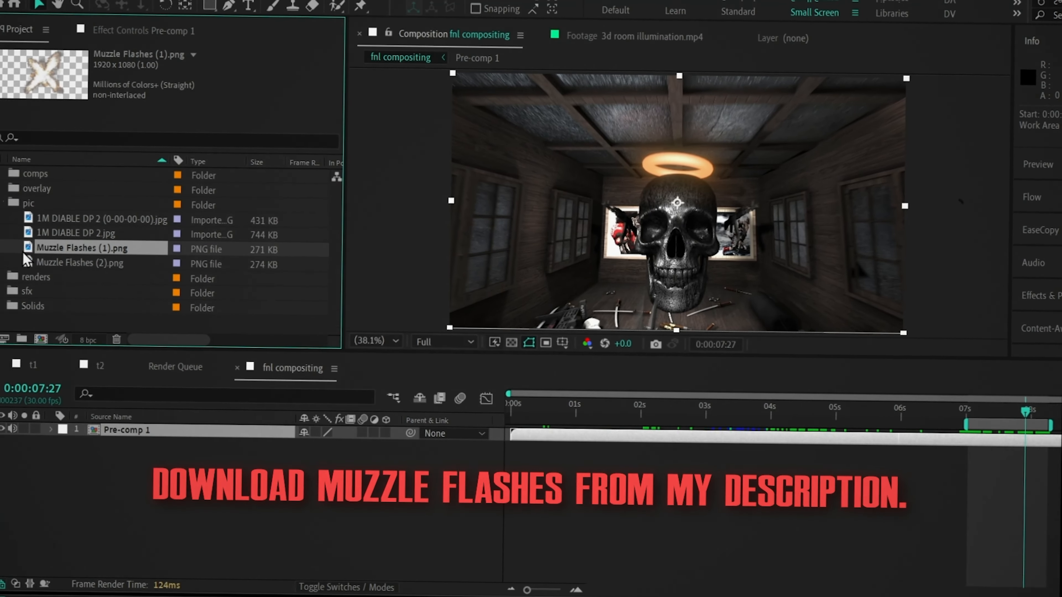
Step: Add Muzzle Flashes (1).png above Pre-comp 1 and reveal its scale, opacity and position properties
drag(55, 255, 115, 269)
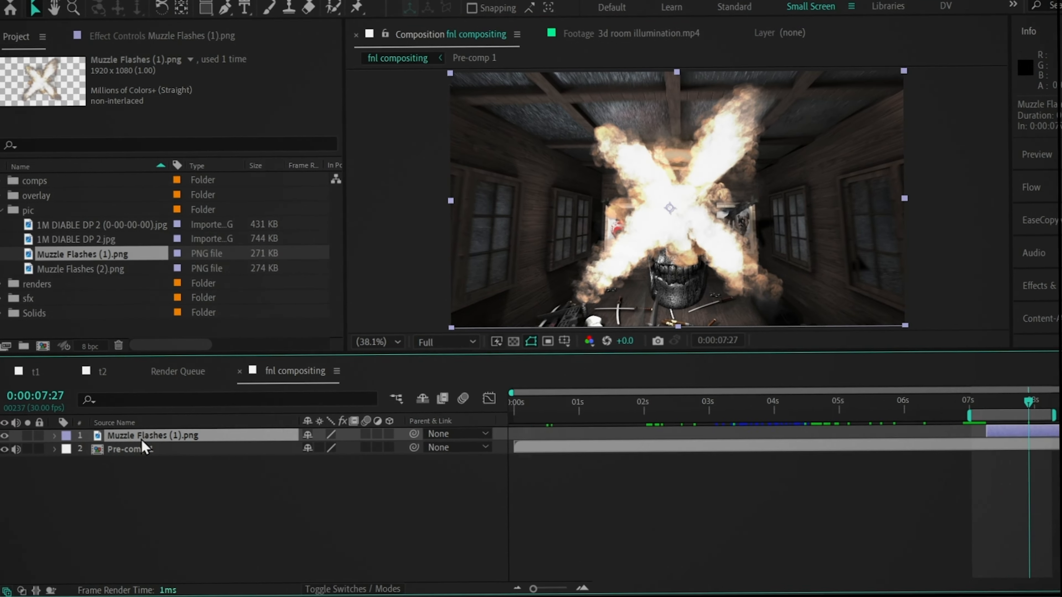
key(s)
key(shift+t)
key(shift+p)
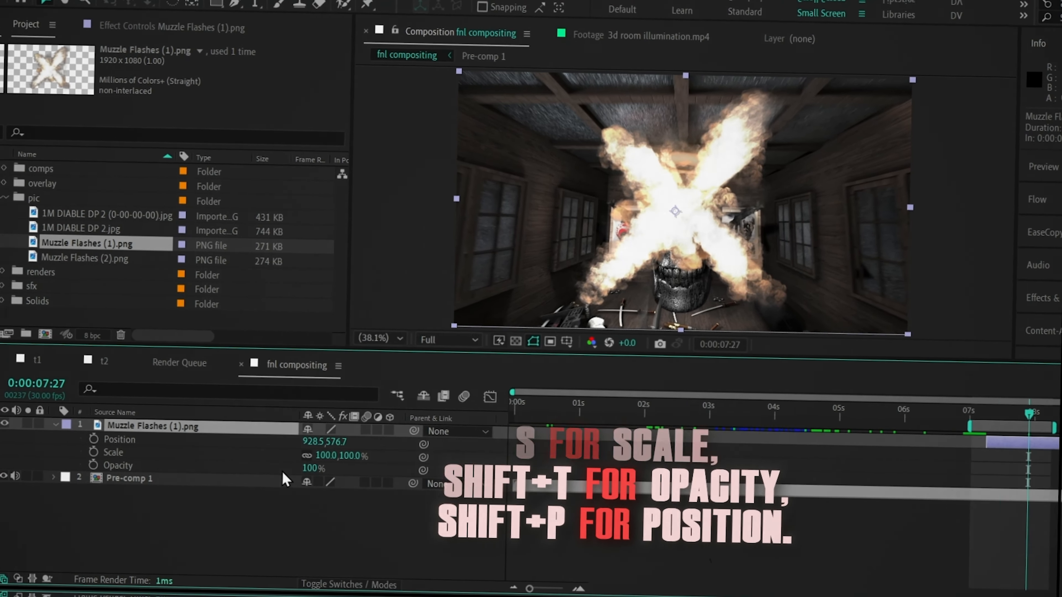
Step: Set the muzzle flash's opacity to 72% and scale to 43%, and move it beside the skull to about 658.5, 552.7
drag(309, 468, 293, 470)
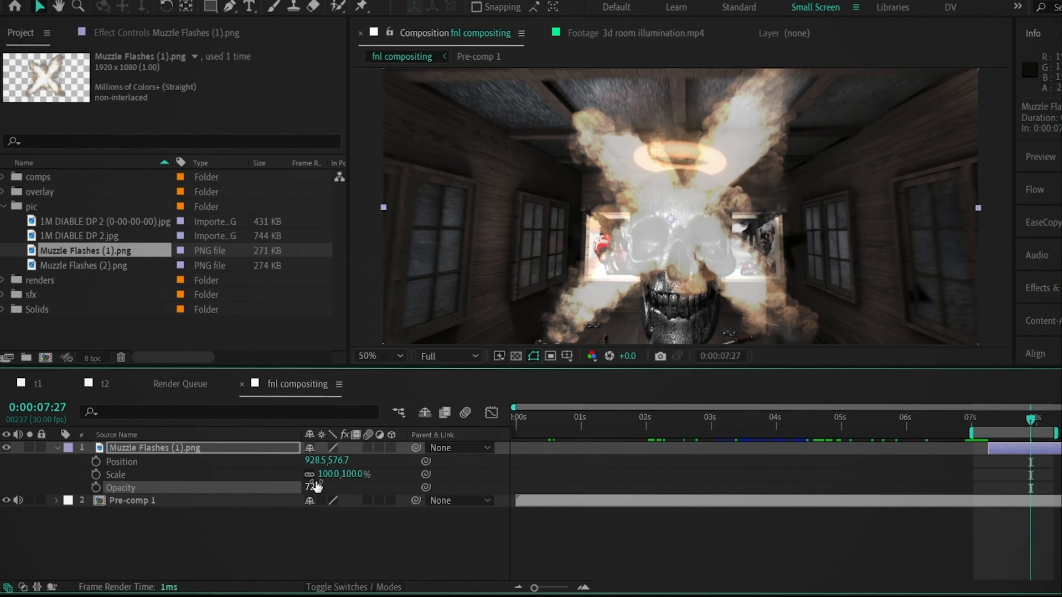
drag(325, 457, 279, 476)
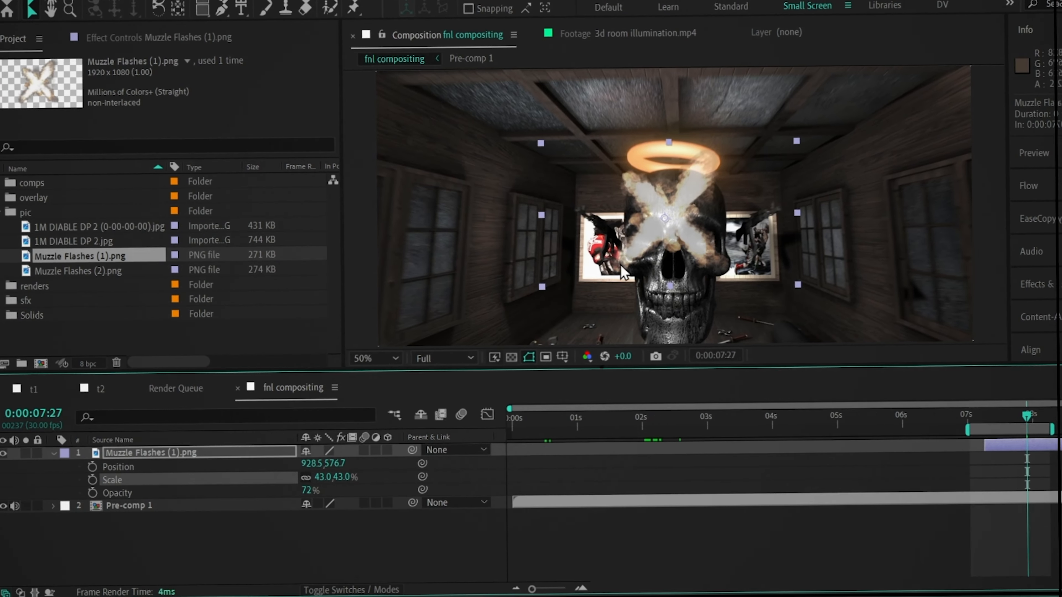
drag(667, 231, 583, 227)
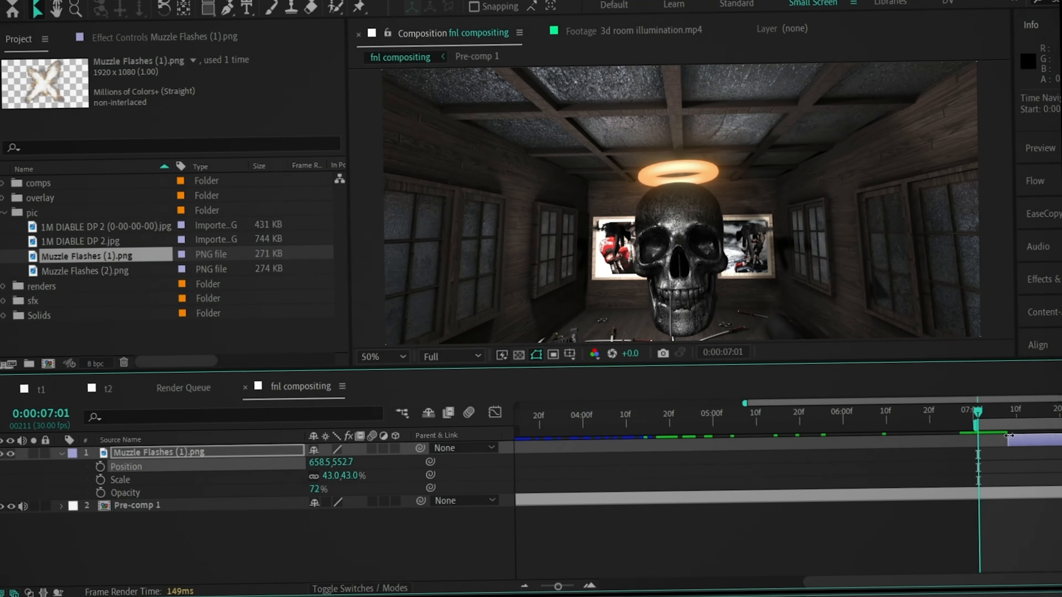
Step: Start the muzzle flash layer at 0:00:07:01 and refine its placement to 684.5, 620.7 with a scale of 41%
drag(995, 452, 987, 451)
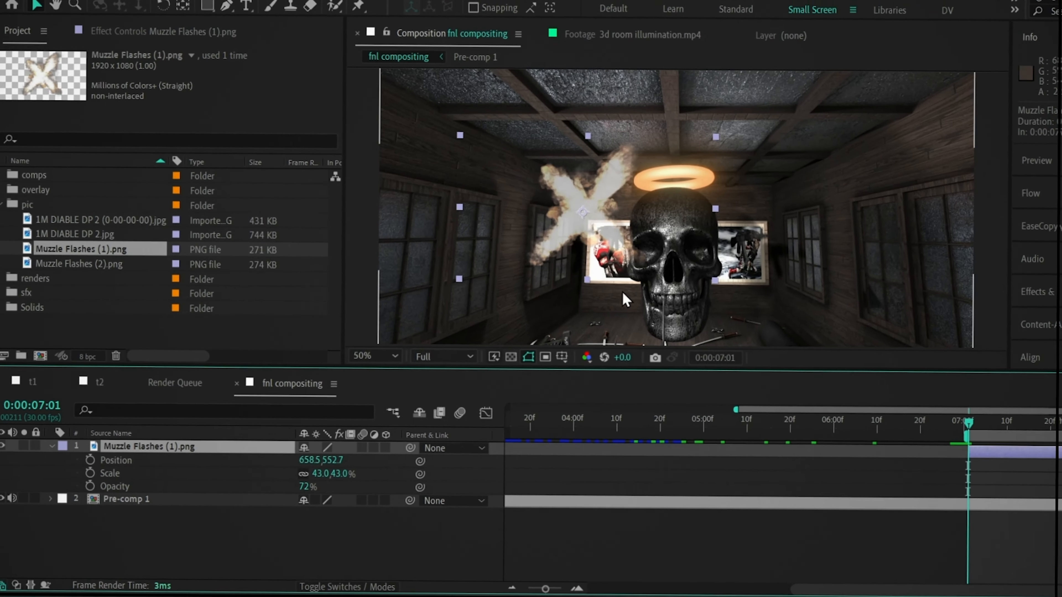
mouse_move(603, 219)
mouse_down()
mouse_move(556, 233)
mouse_move(598, 230)
mouse_up()
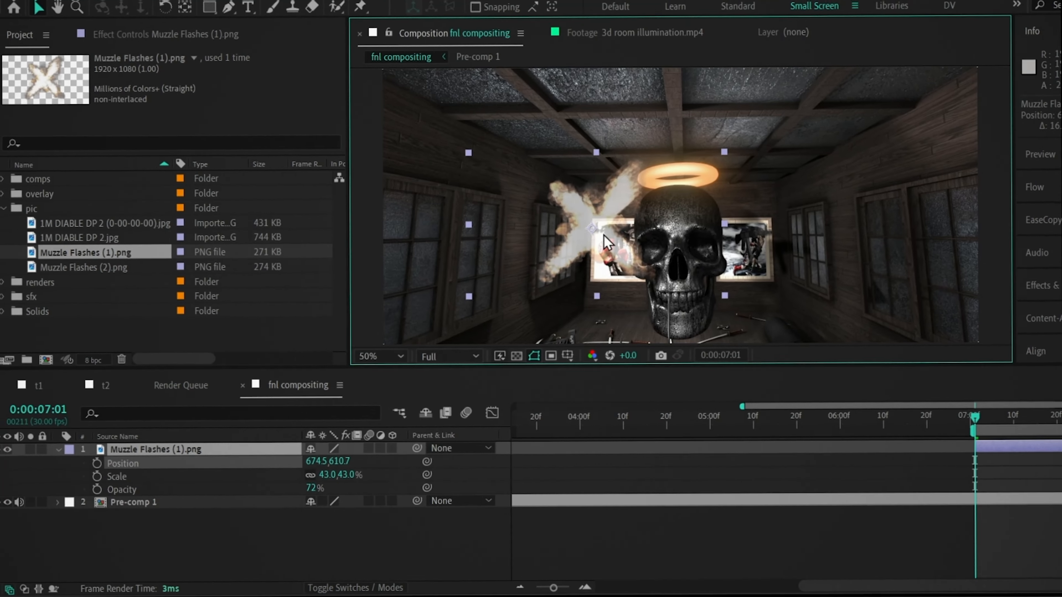
drag(319, 475, 305, 475)
drag(590, 232, 592, 235)
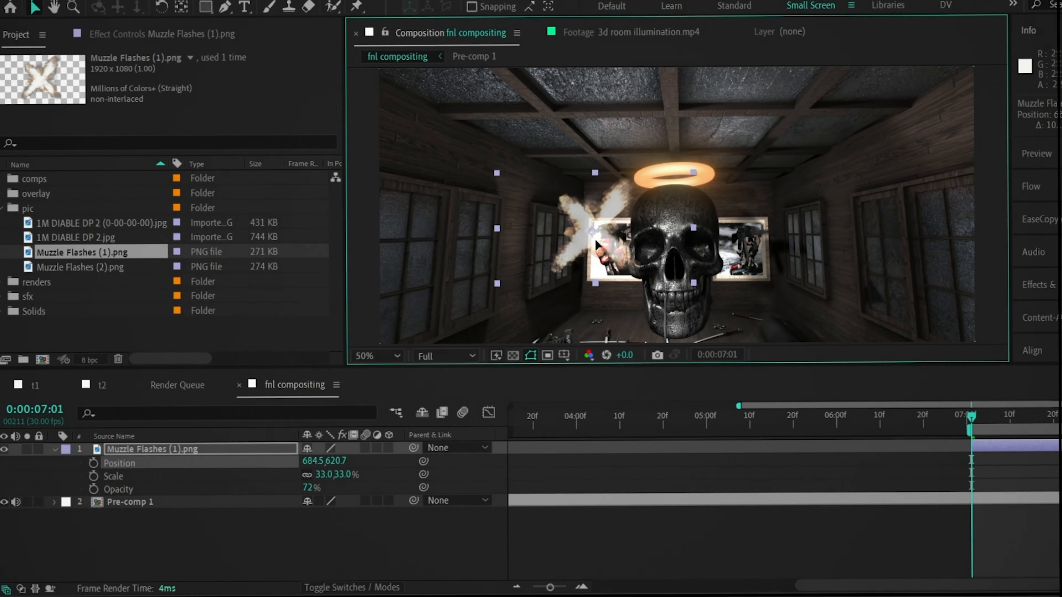
drag(322, 475, 329, 475)
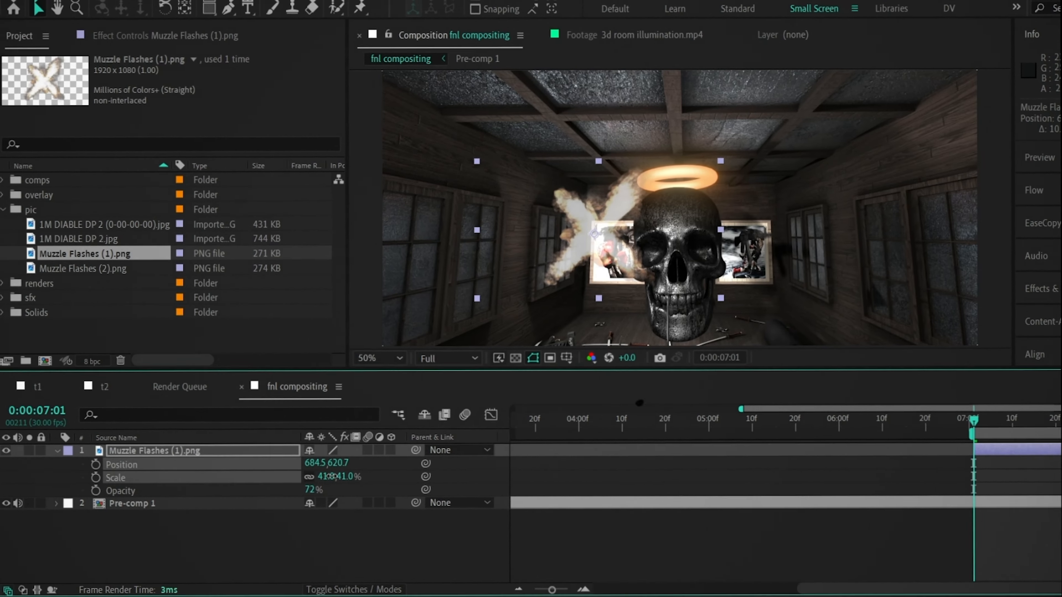
Step: Keyframe the muzzle flash's position from 0:00:07:01, shifting it to 684.5, 576.7 at 0:00:07:02 and 692.5, 572.7 at 0:00:07:03
click(91, 458)
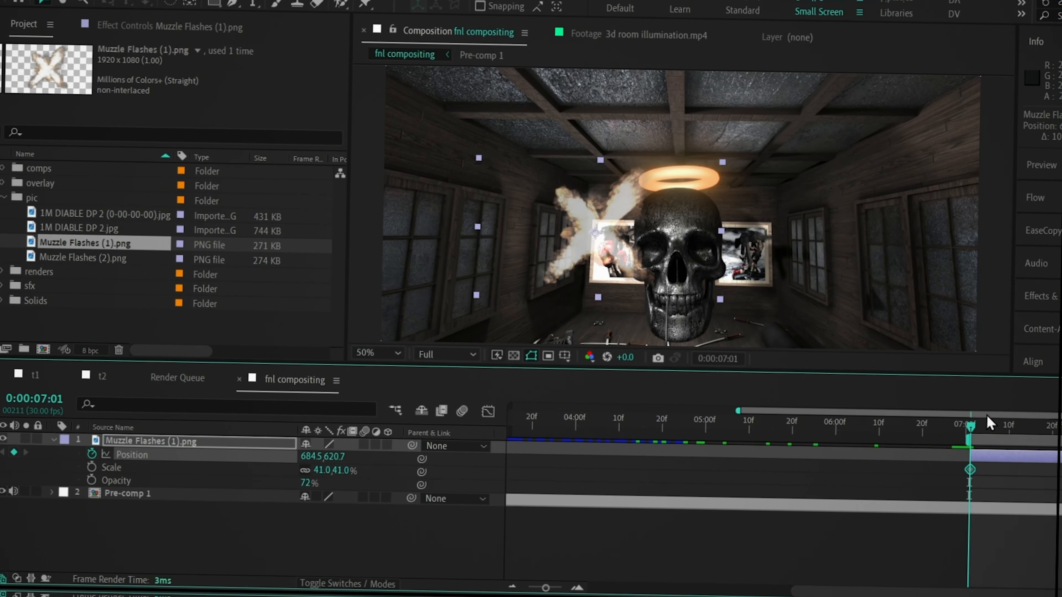
key(Page_Down)
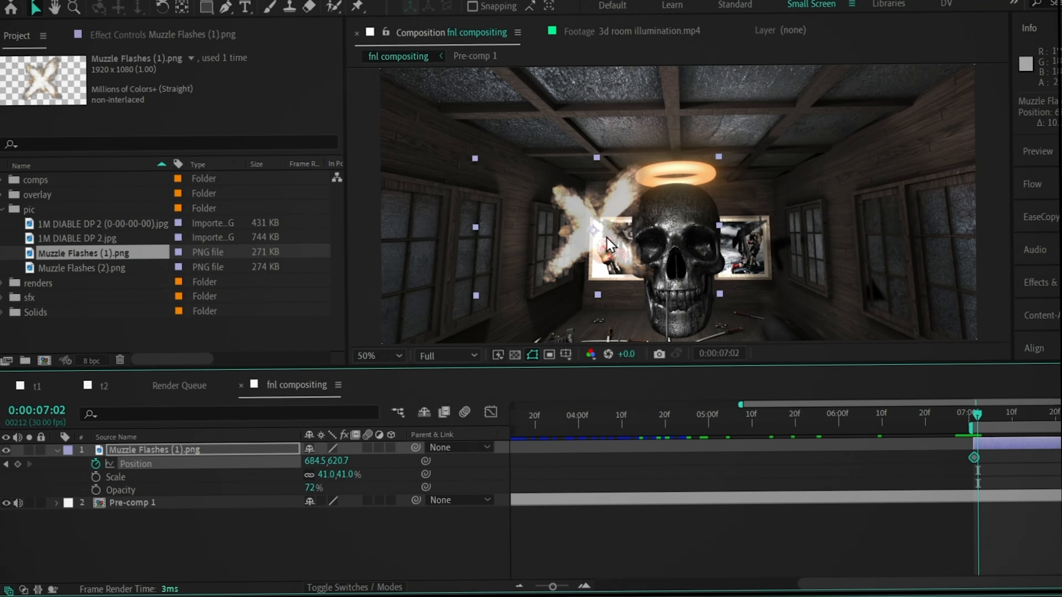
drag(607, 237, 604, 221)
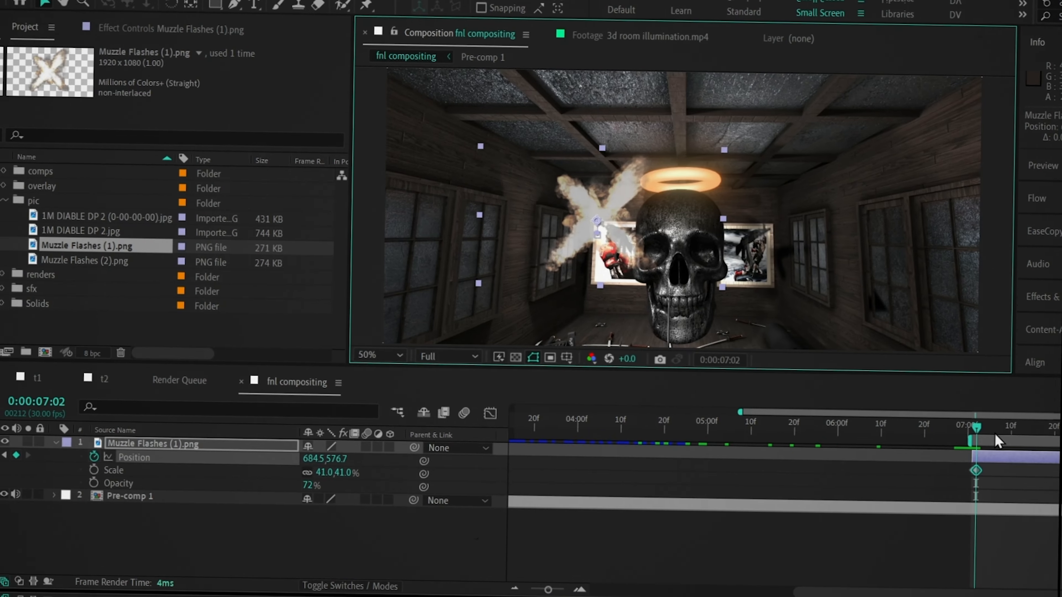
key(Page_Down)
drag(616, 235, 620, 233)
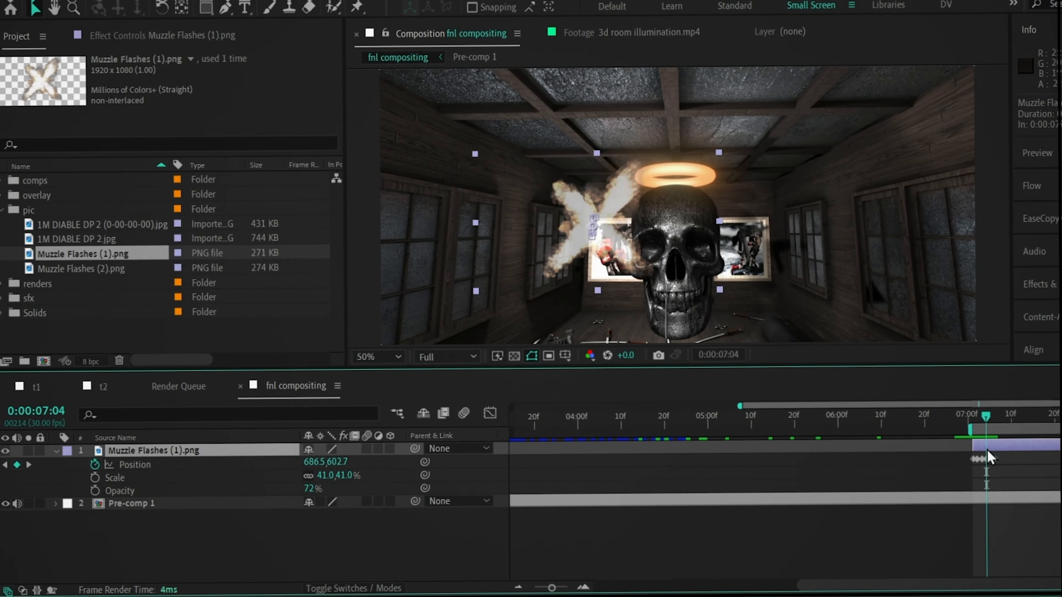
Step: Split the muzzle flash layer at 0:00:07:04 and delete the part after the split
key(ctrl+shift+d)
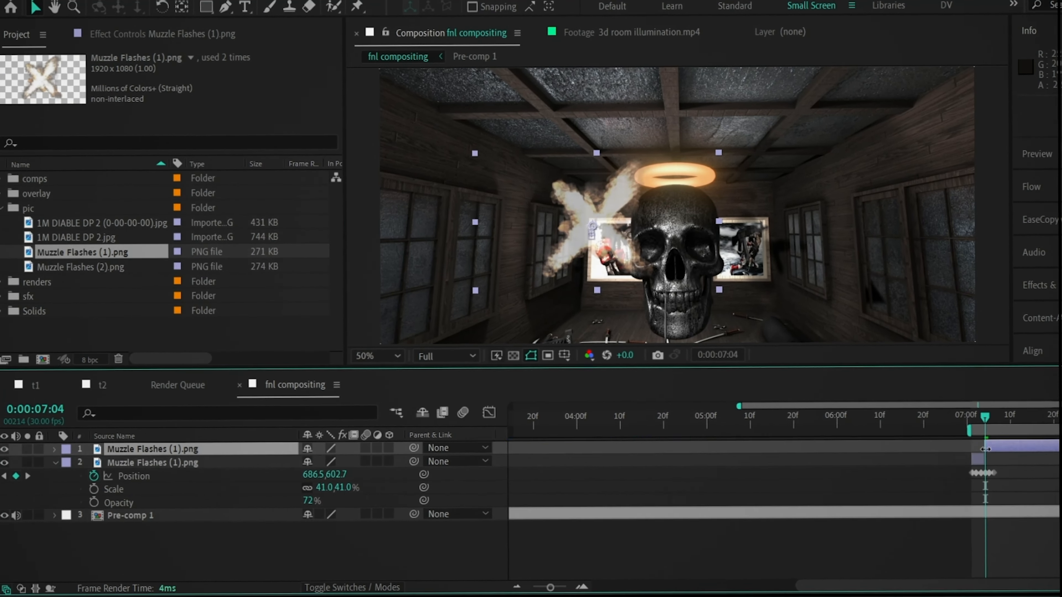
key(Delete)
click(988, 446)
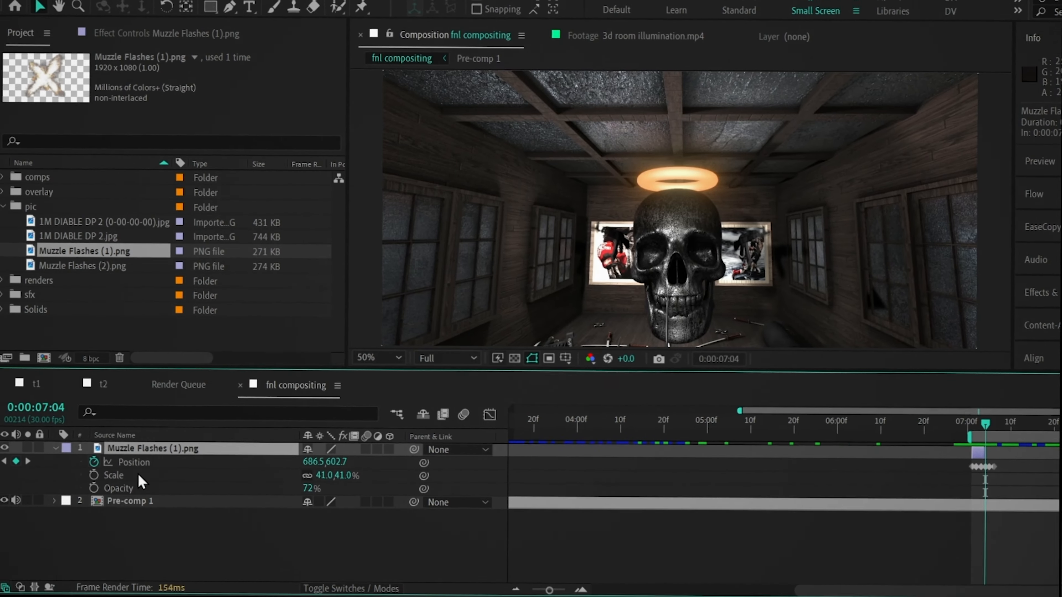
Step: Keyframe the muzzle flash's opacity from 100% at 0:00:07:01 to 0% at 0:00:07:04 and play back the flash
click(100, 492)
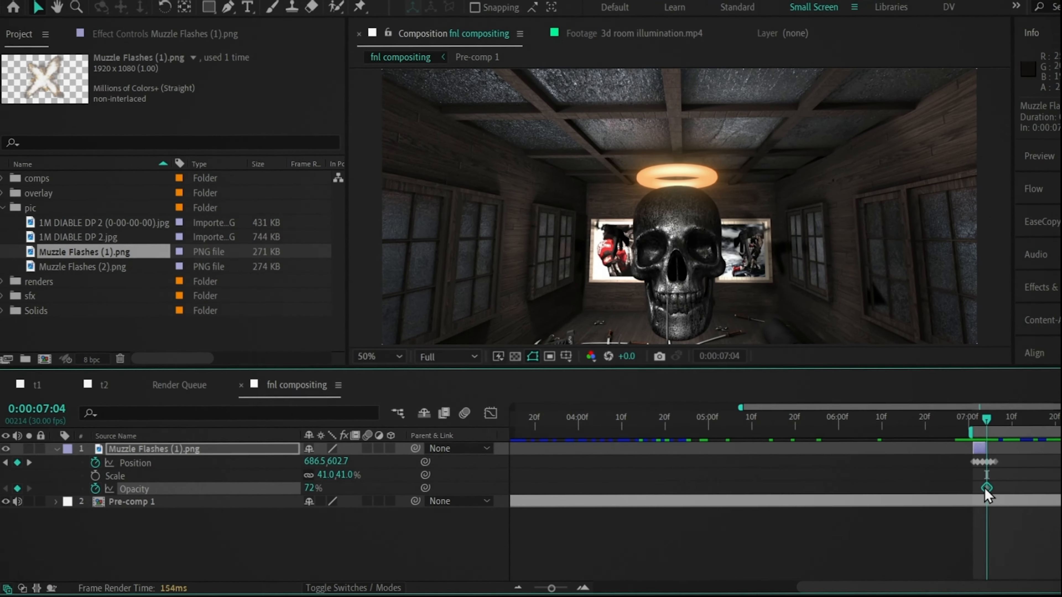
drag(305, 496, 258, 496)
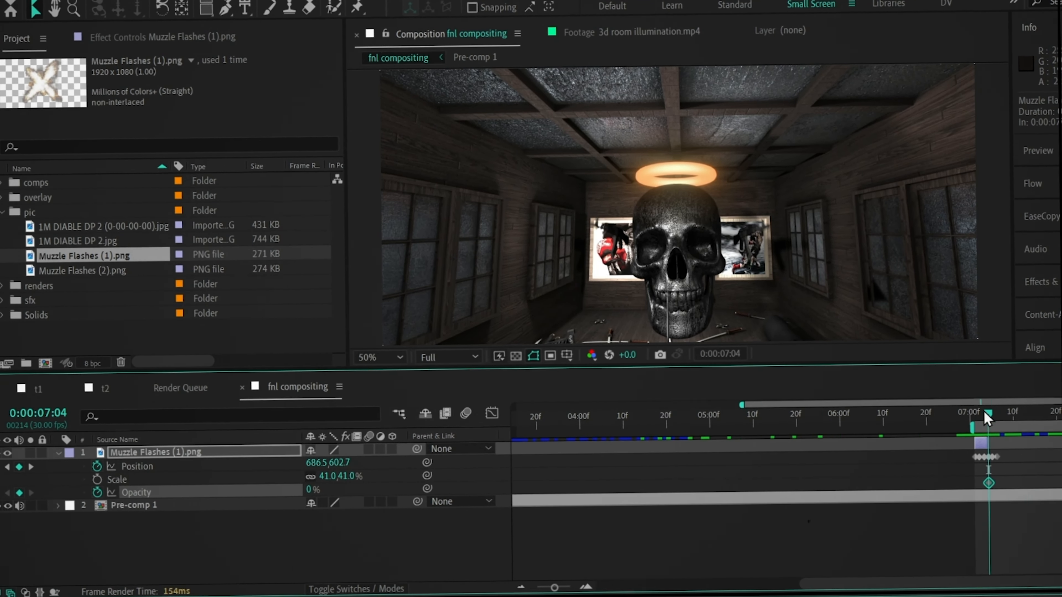
drag(987, 417, 975, 430)
drag(306, 484, 351, 484)
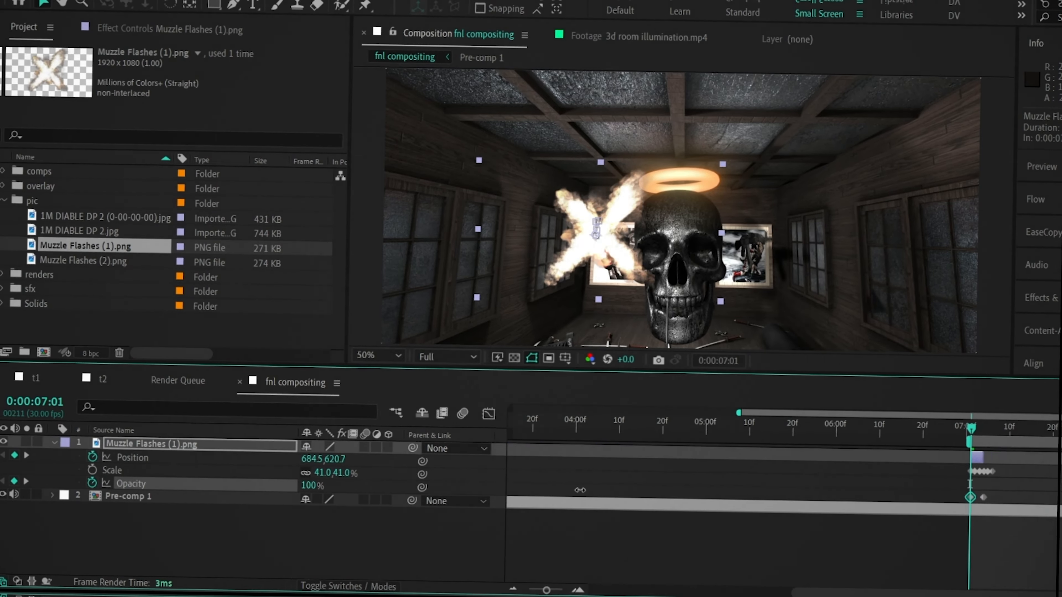
drag(972, 422, 948, 420)
key(space)
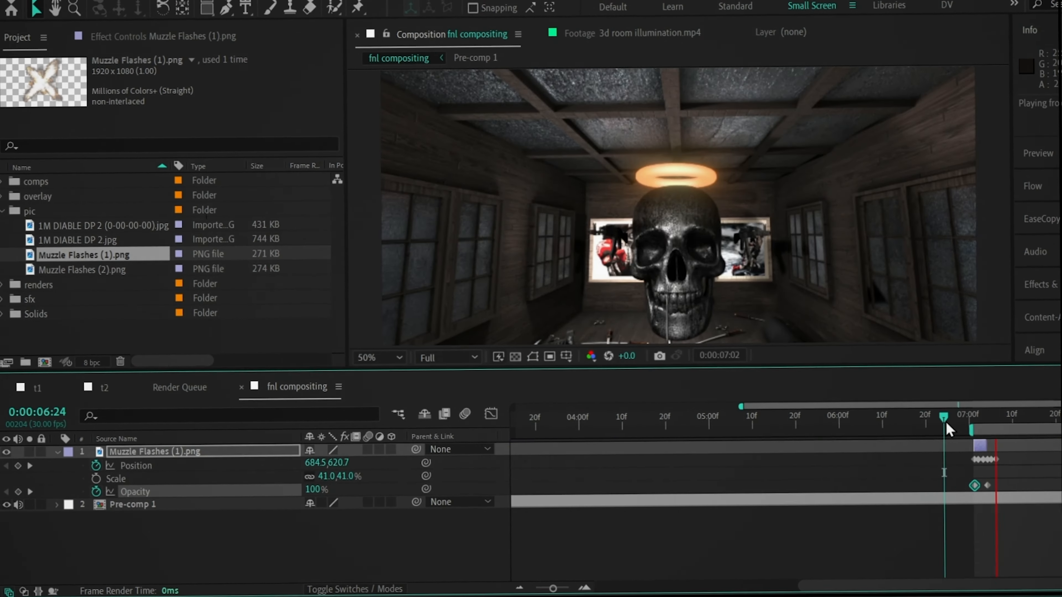
Step: Add Muzzle Flashes (2).png as the top layer, starting at 0:00:07:04
click(111, 254)
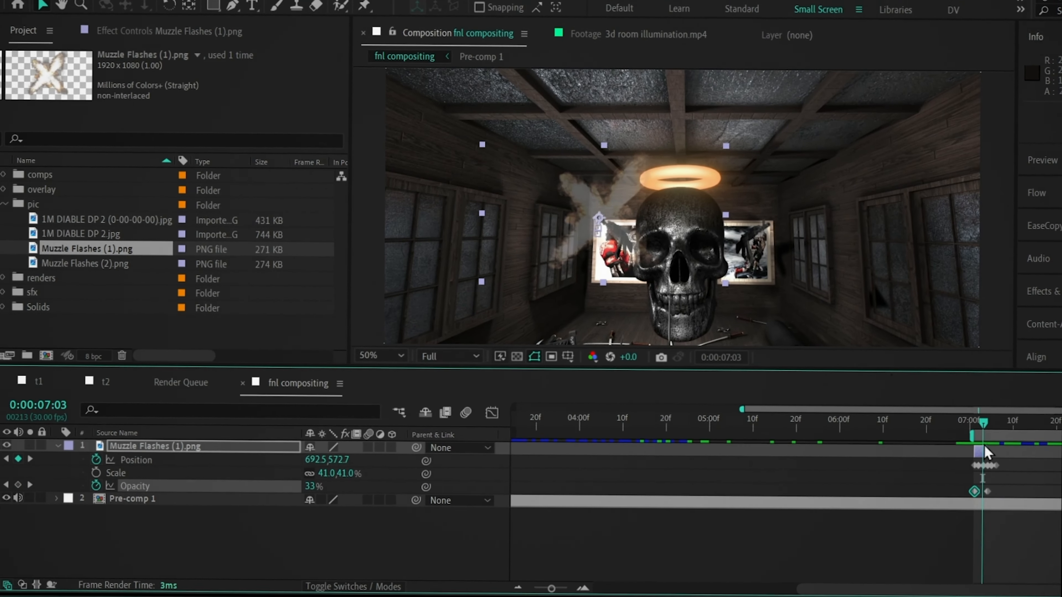
click(94, 270)
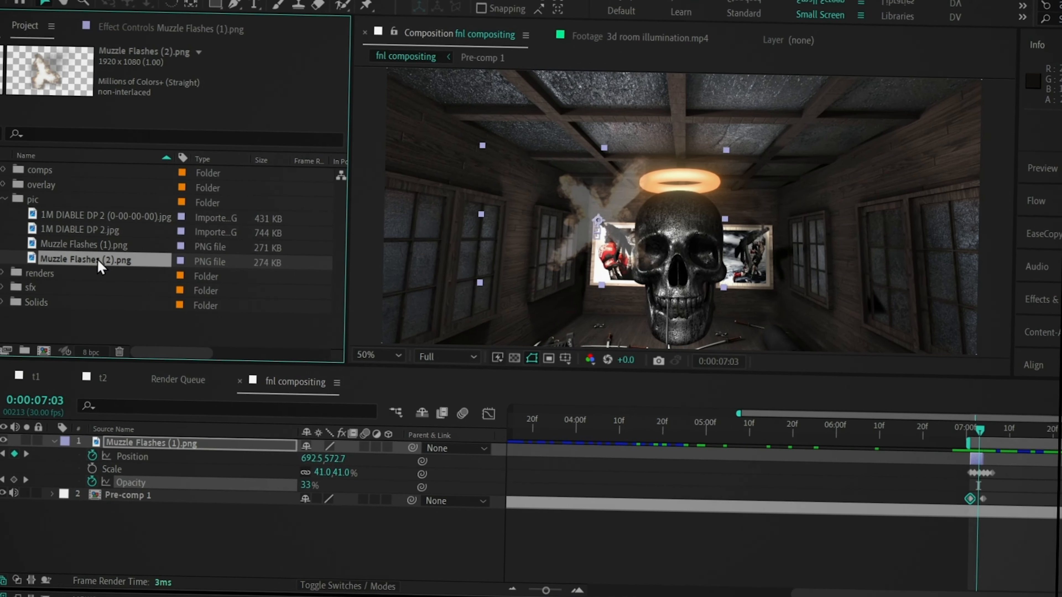
drag(90, 265, 1037, 446)
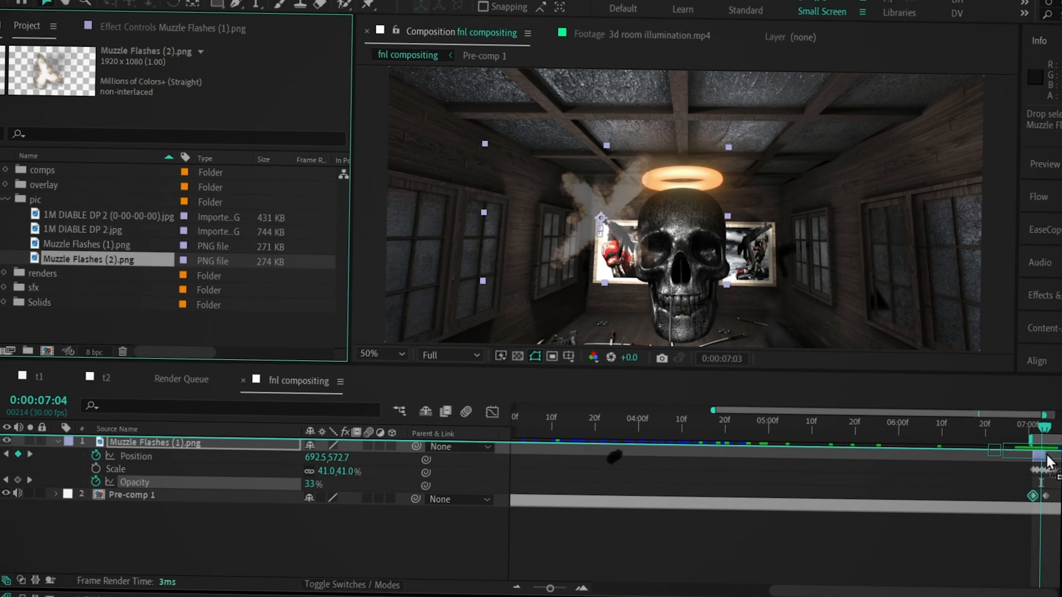
Step: At 0:00:07:07, reveal the opacity, position and scale of the Muzzle Flashes (2).png layer and set its opacity to 41%
key(Page_Down)
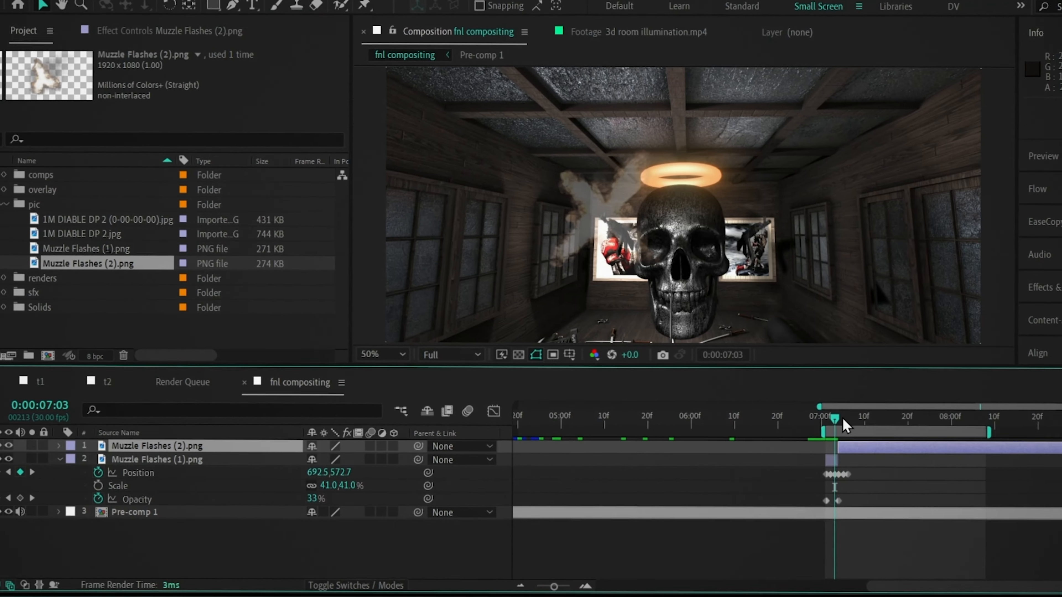
key(Page_Down)
key(Page_Down)
key(Page_Down)
key(t)
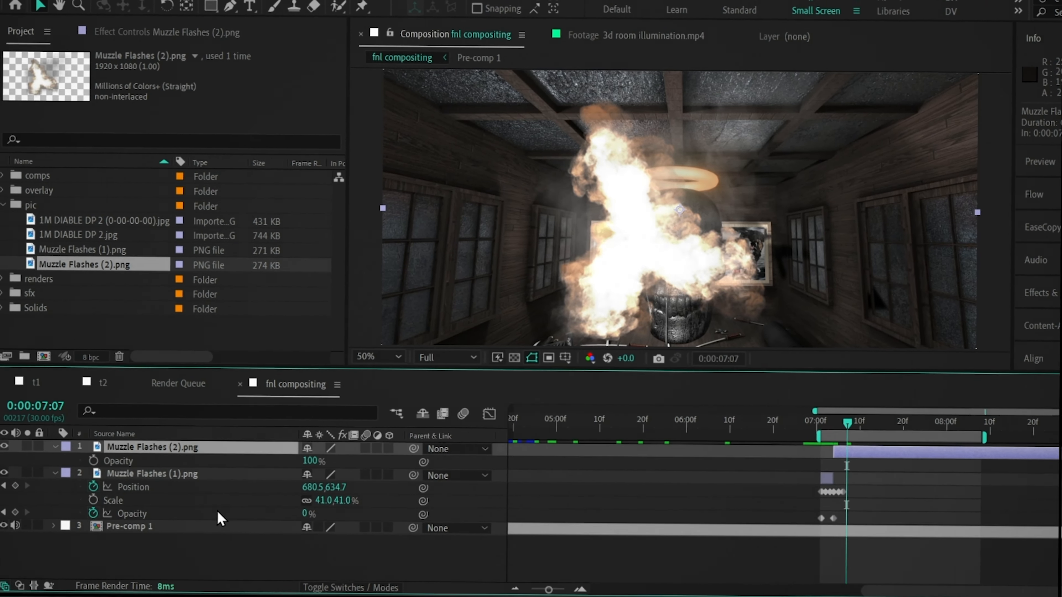
key(shift+p)
key(shift+s)
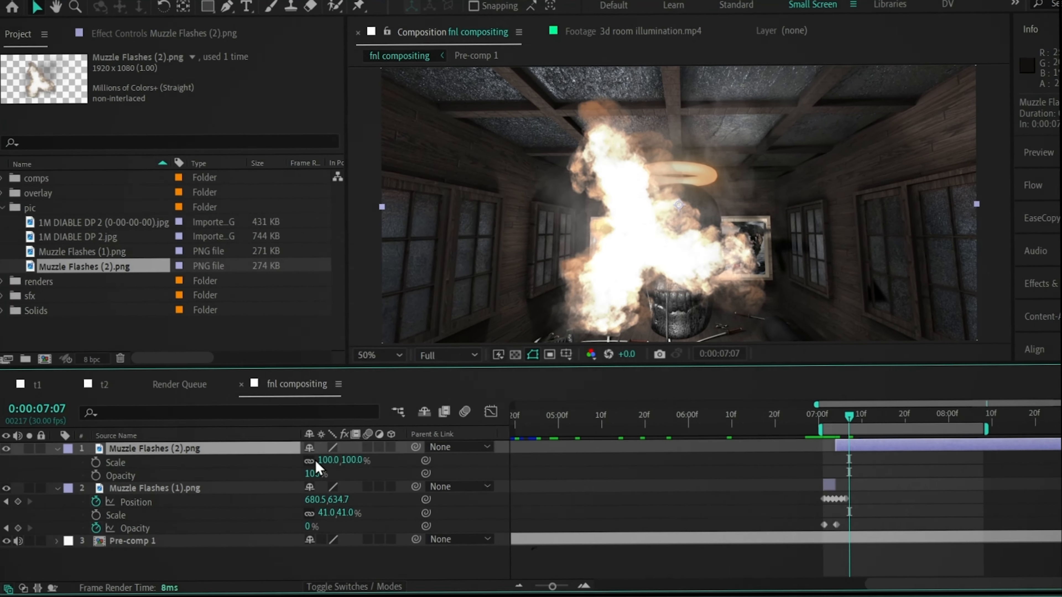
drag(303, 491, 278, 491)
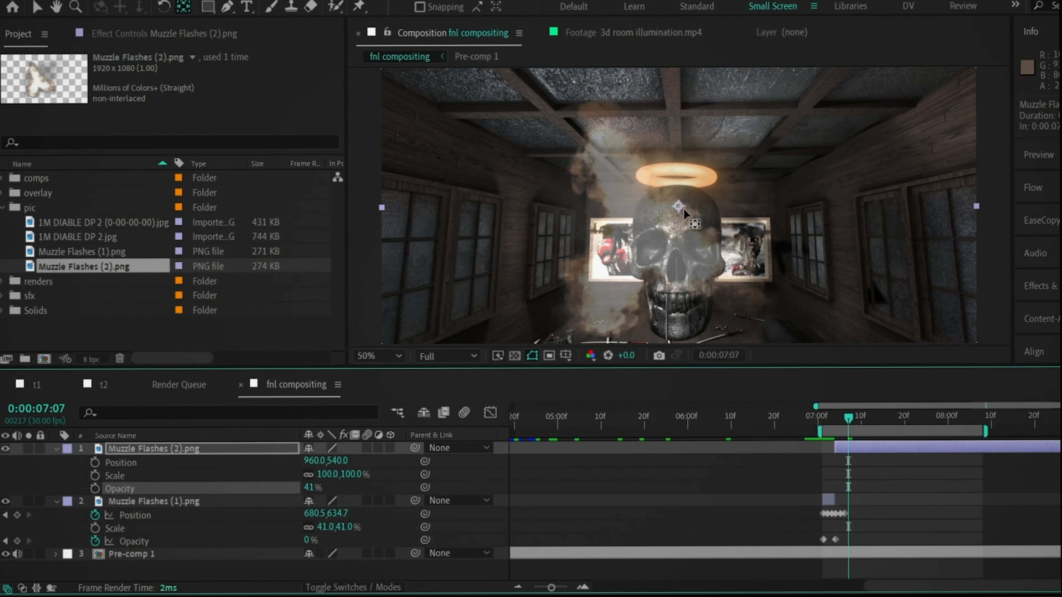
Step: Set the Muzzle Flashes (2).png layer's opacity to 51% and scale to 67%, and move it to about 1246, 572
drag(681, 205, 644, 240)
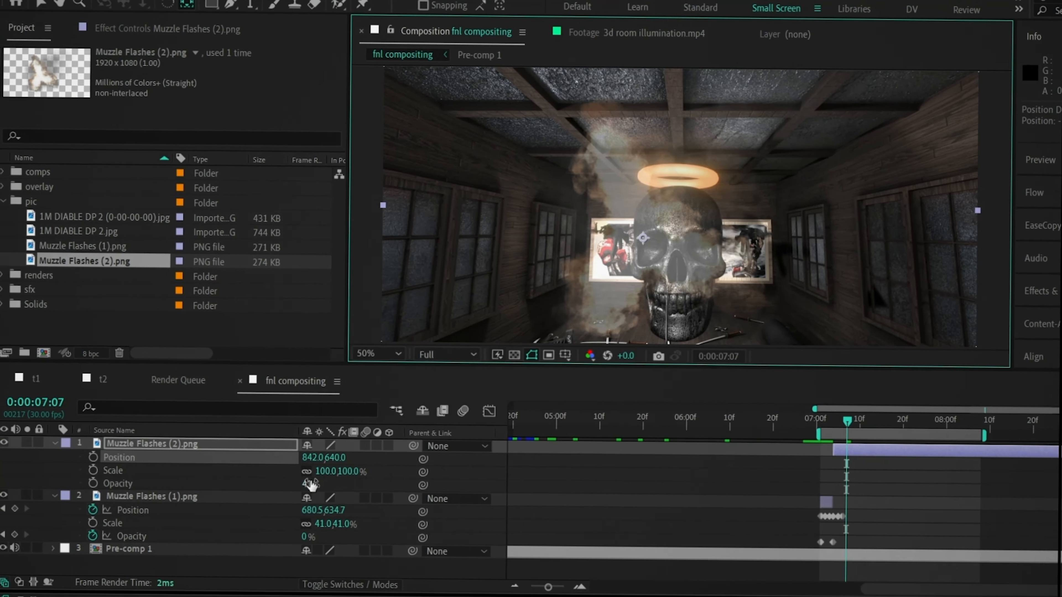
drag(312, 487, 331, 477)
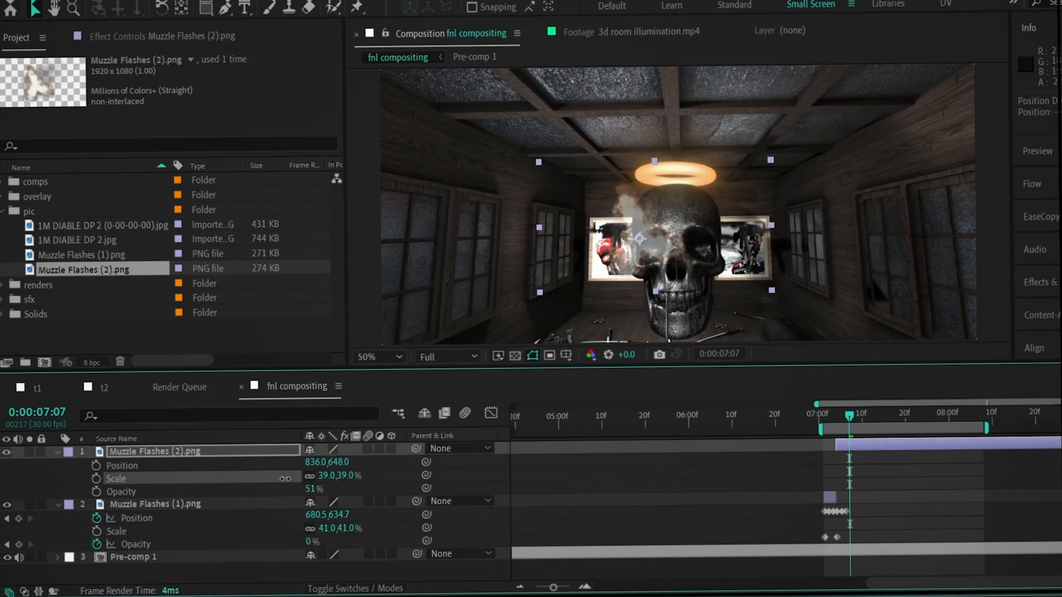
key(Page_Down)
key(Page_Down)
drag(641, 262, 778, 223)
Step: Keyframe the flash's position at 678, 602 beside the skull at 0:00:07:04, and shift that keyframe to 0:00:07:07
mouse_move(862, 416)
mouse_down()
mouse_move(876, 415)
mouse_move(857, 427)
mouse_up()
key(alt+shift+p)
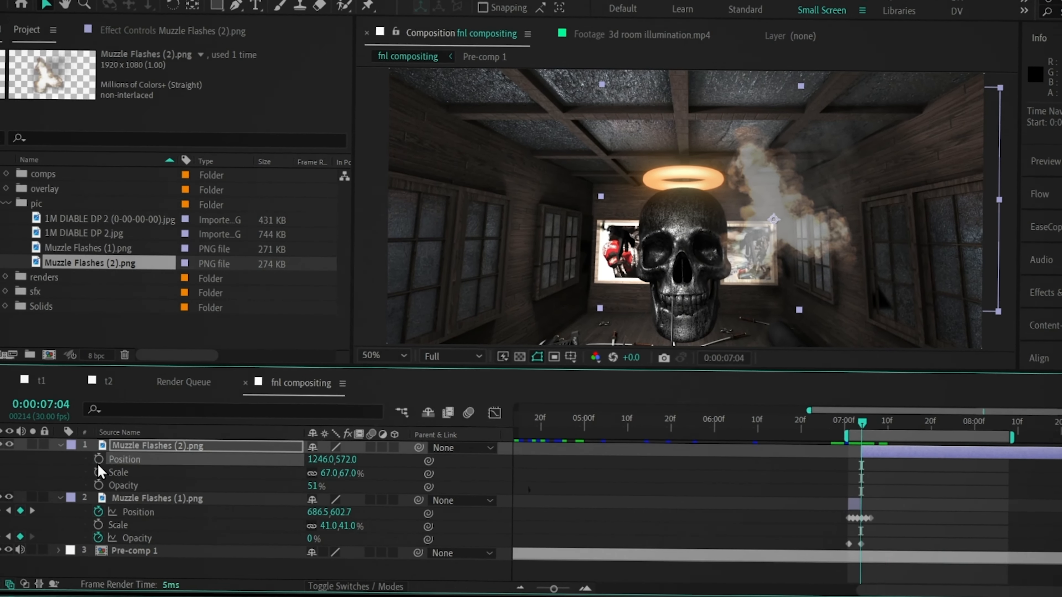
drag(782, 216, 605, 224)
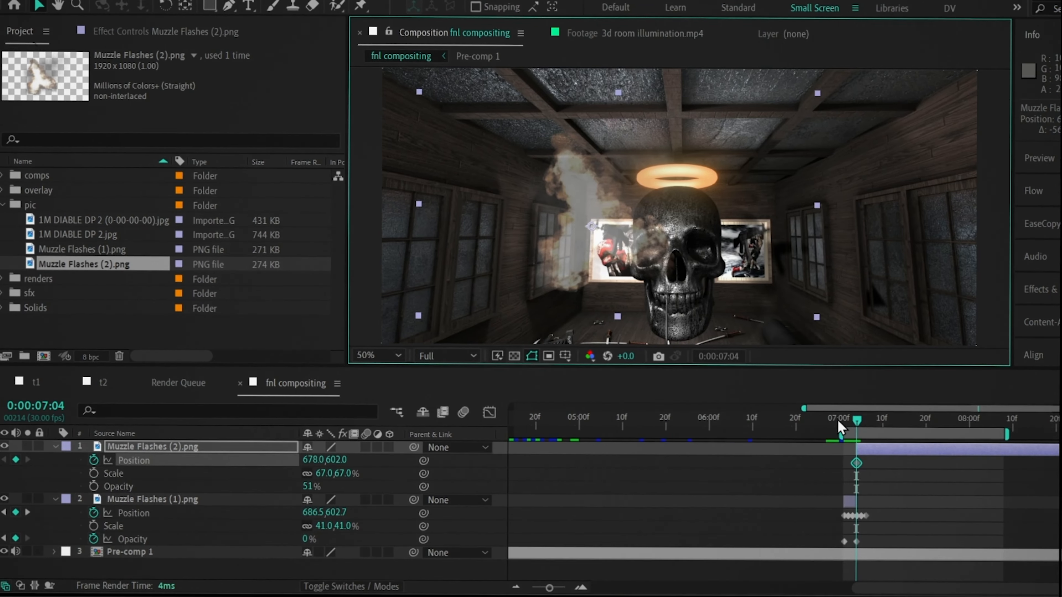
drag(861, 432, 867, 465)
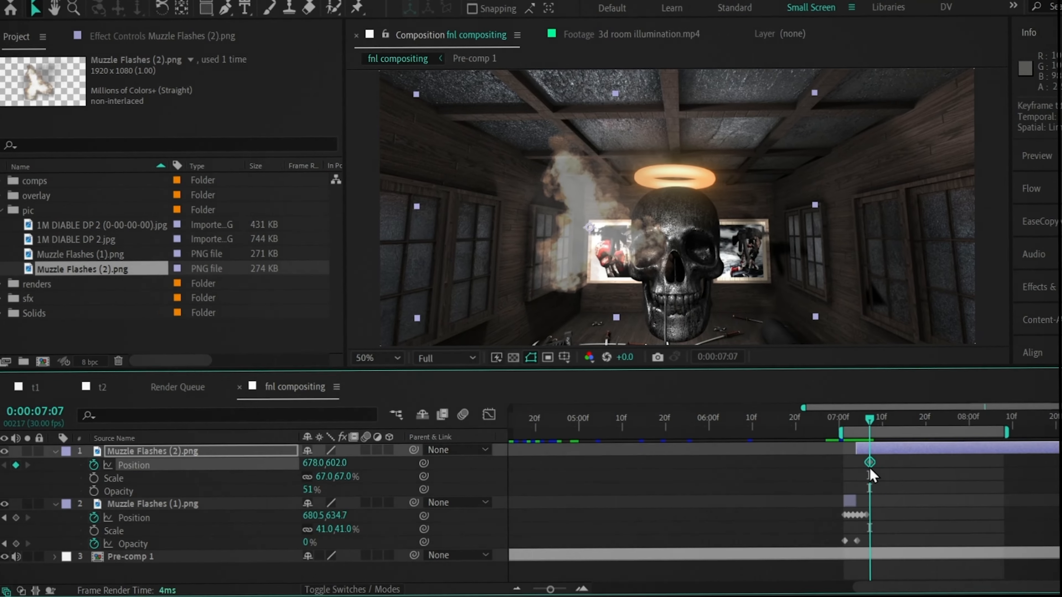
Step: Keyframe a flash shake: position 682, 620 at 0:00:07:07, 688, 582 at 0:00:07:08 and 688, 592 at 0:00:07:09
drag(598, 234, 600, 239)
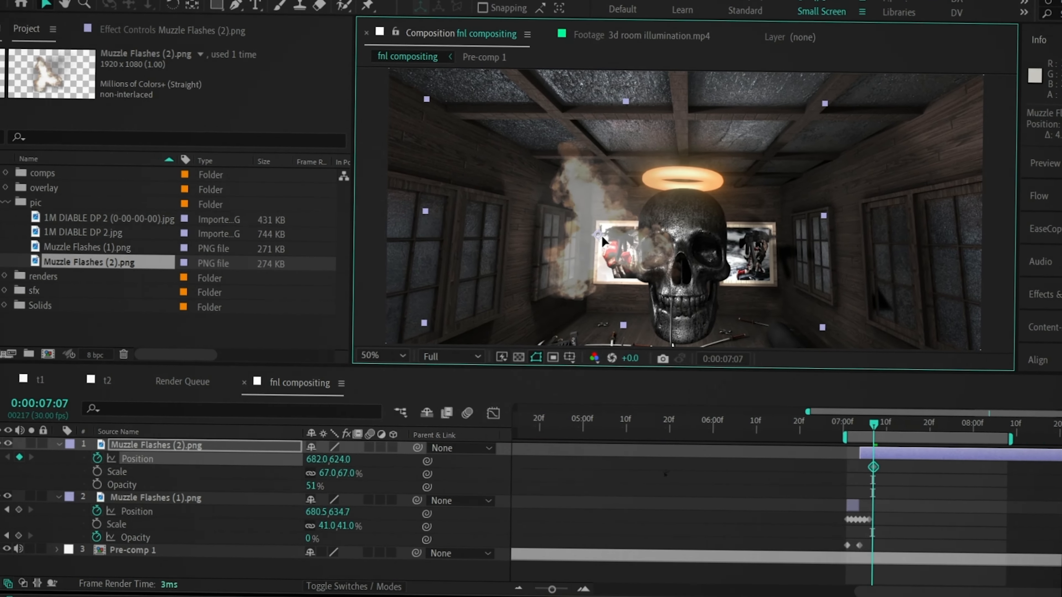
drag(877, 425, 880, 423)
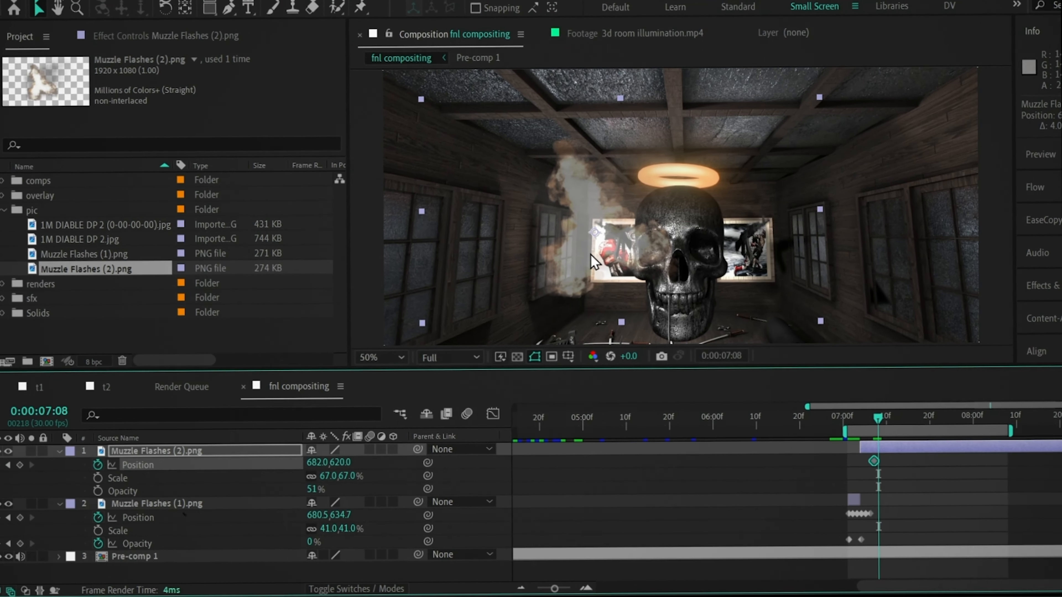
drag(622, 259, 623, 251)
drag(876, 427, 883, 425)
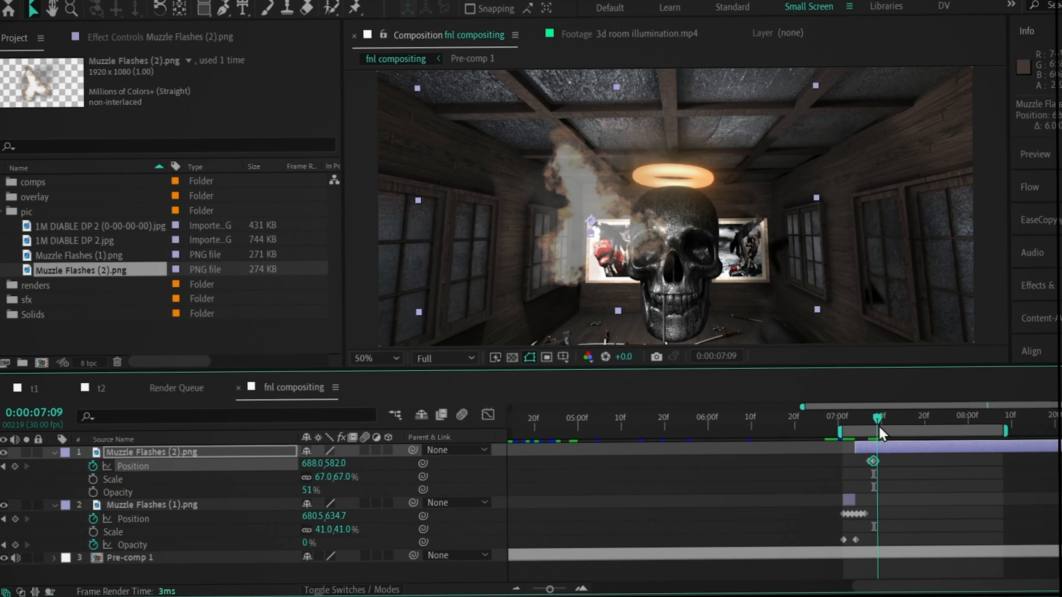
click(608, 236)
Step: Trim the Muzzle Flashes (2).png layer to start at 0:00:07:07 and end around 0:00:07:09
drag(880, 419, 870, 421)
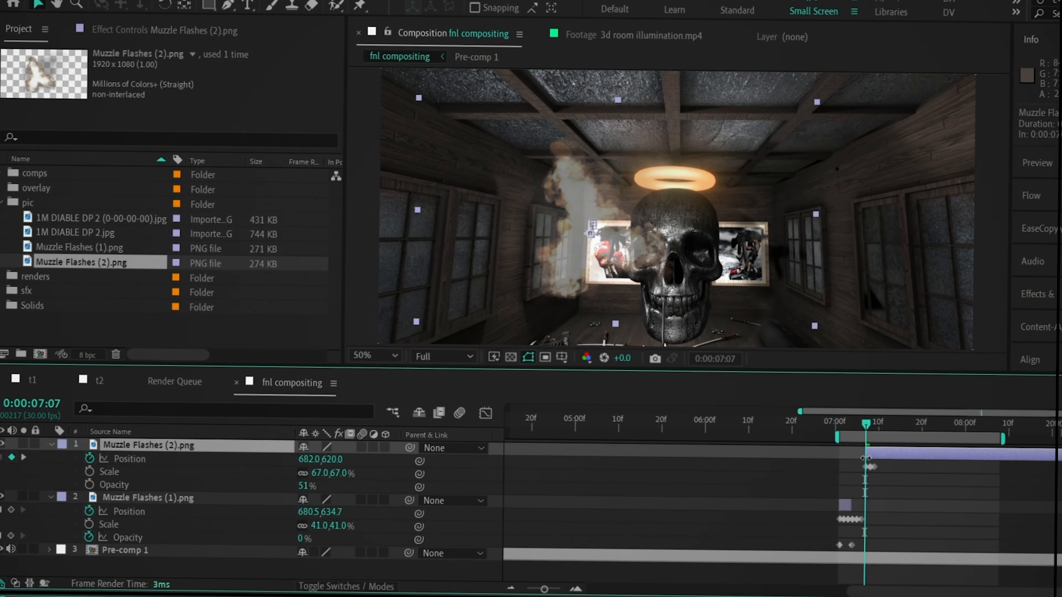
drag(871, 425, 880, 424)
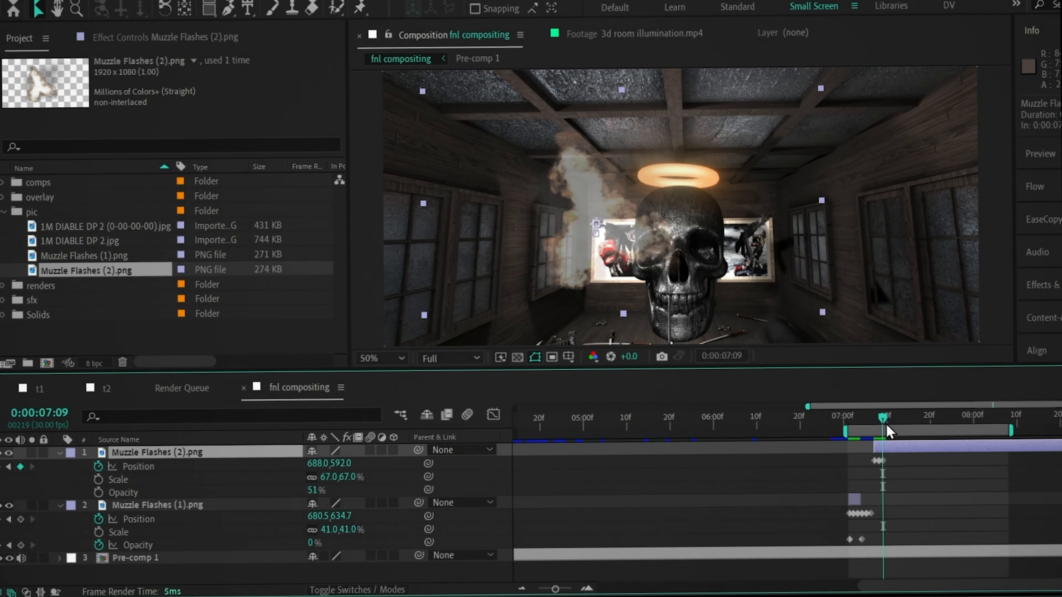
key(space)
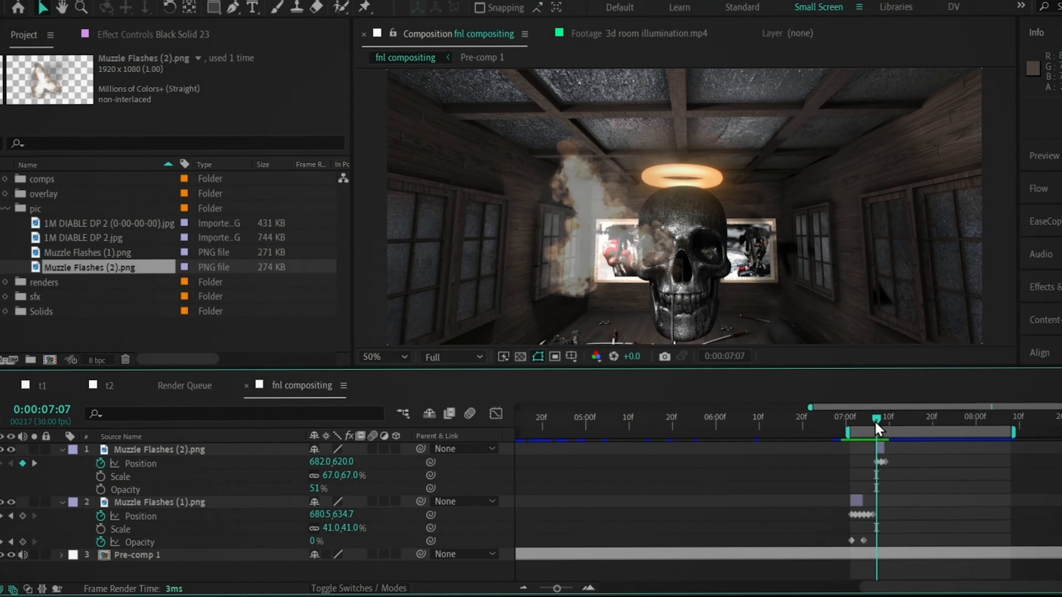
Step: Extend the Muzzle Flashes (2).png layer to 0:00:07:10 and keyframe its position there at 688, 608
key(Page_Down)
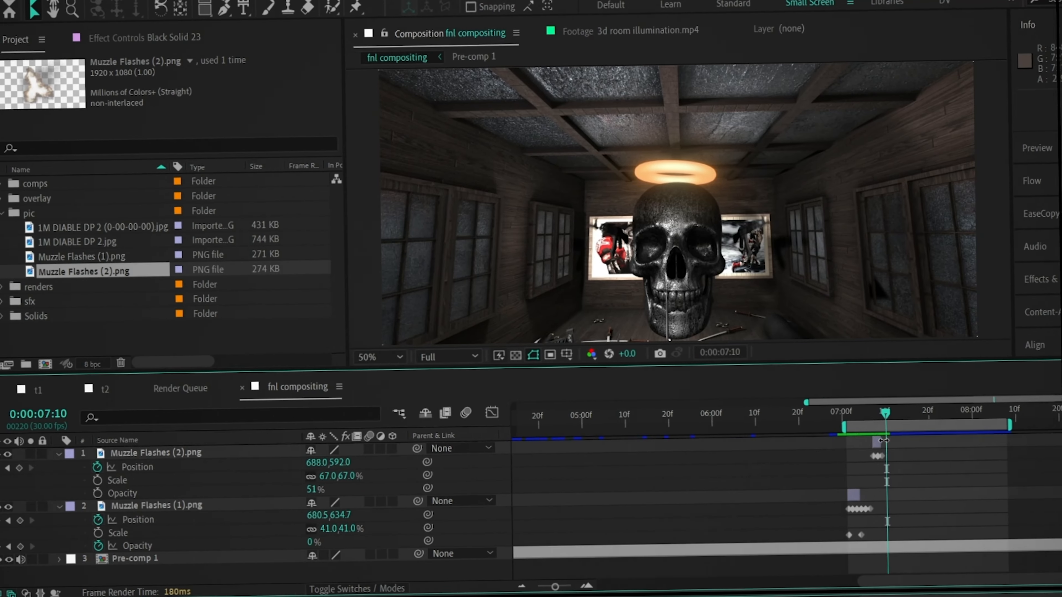
click(835, 449)
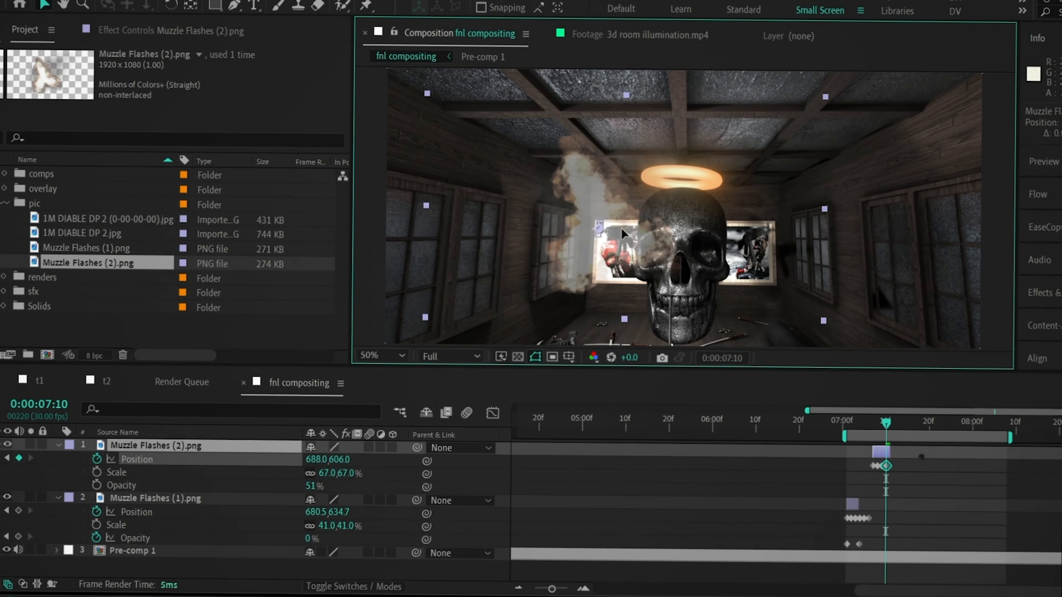
drag(616, 224, 620, 228)
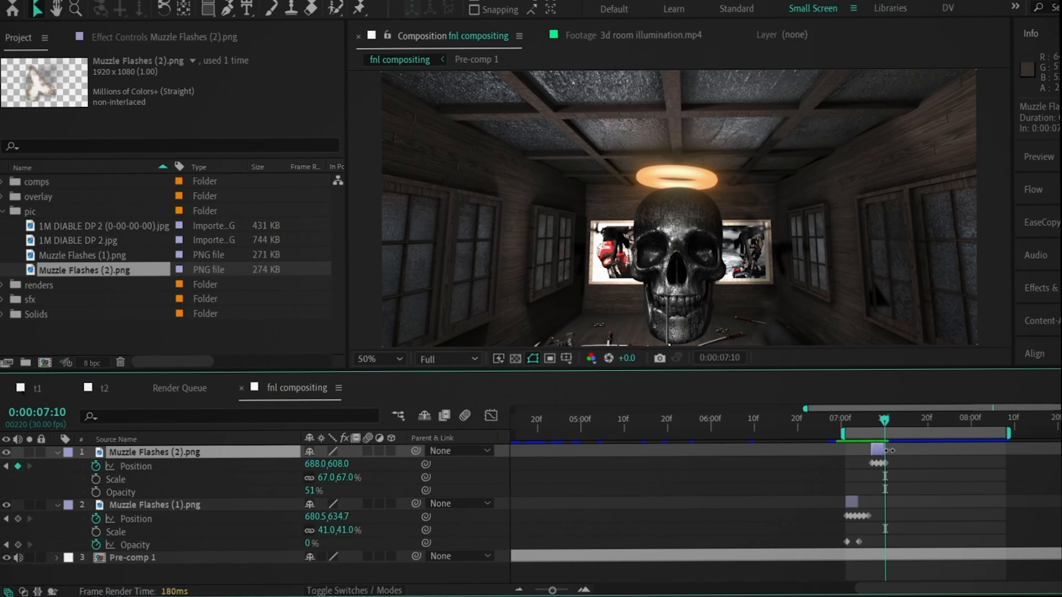
Step: Set the Muzzle Flashes (2).png layer's scale to 62% and check the flash frame by frame up to 0:00:07:10
mouse_move(882, 435)
mouse_down()
mouse_move(854, 438)
mouse_move(880, 435)
mouse_up()
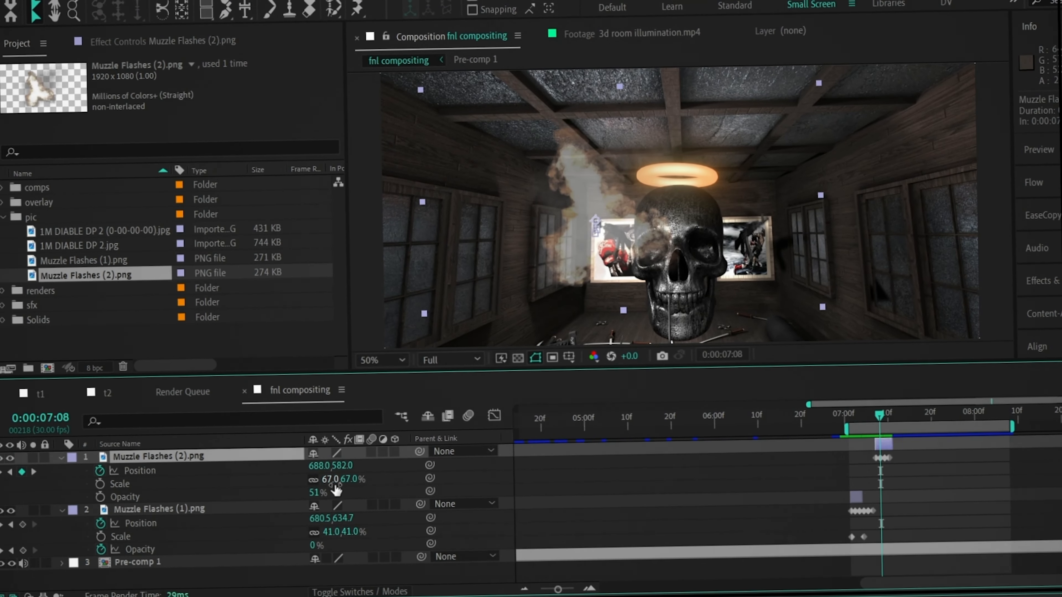
drag(328, 478, 322, 478)
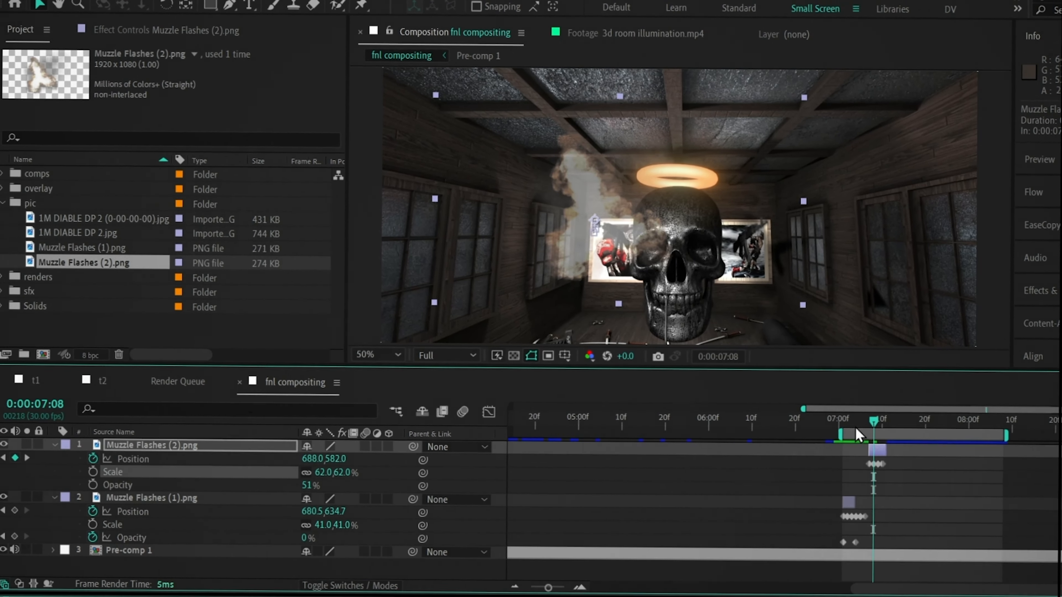
drag(880, 435, 879, 458)
key(Page_Down)
key(Page_Down)
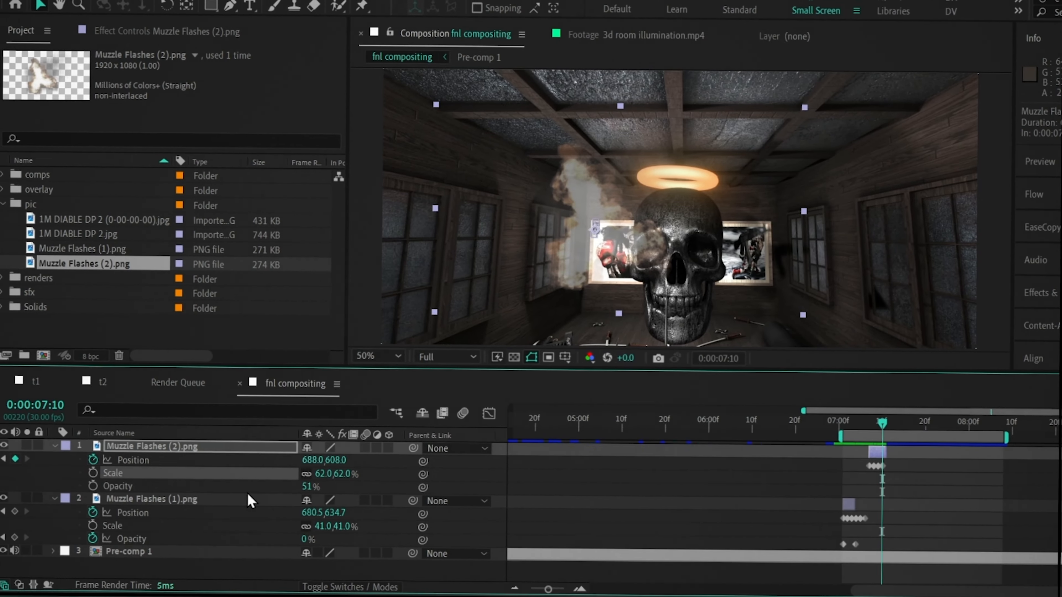
Step: Keyframe the Muzzle Flashes (2).png layer's opacity from 100% at 0:00:07:07 to 0% at 0:00:07:10 and play back the flashes
drag(309, 486, 176, 488)
click(93, 485)
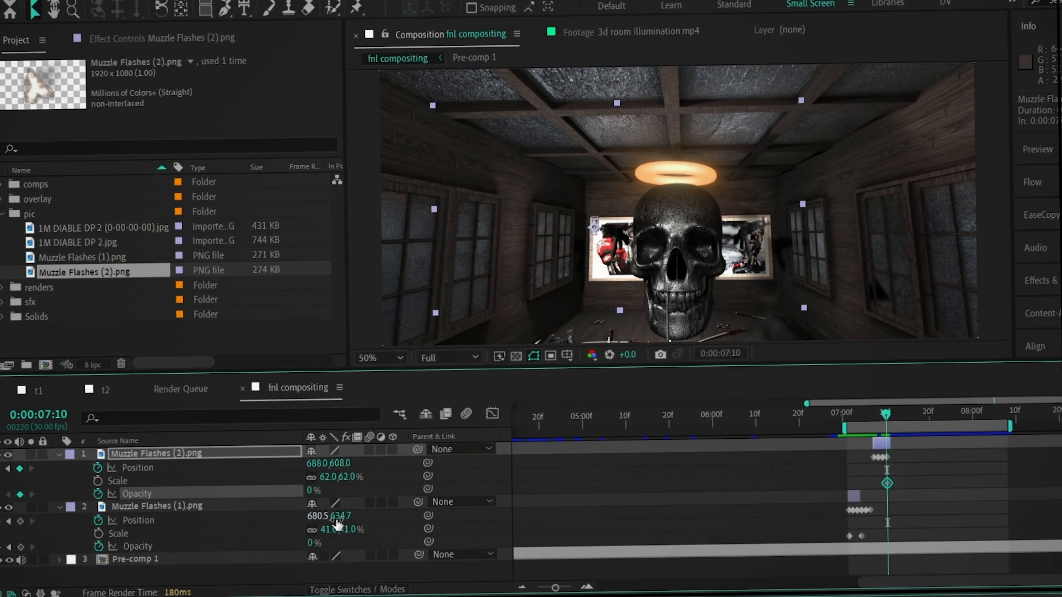
drag(884, 486, 892, 487)
click(873, 418)
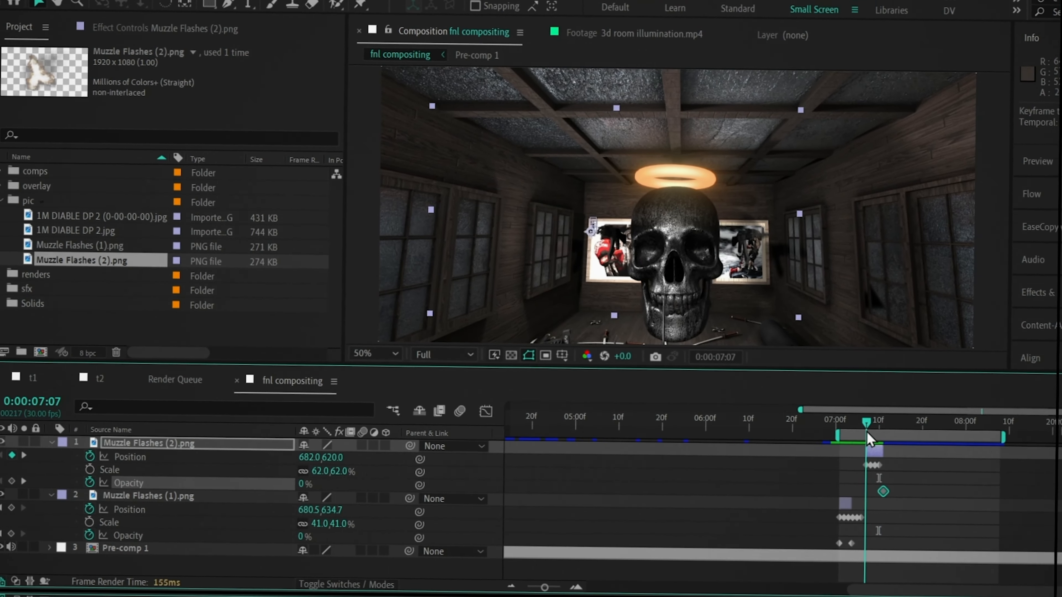
click(312, 490)
text(50)
key(Return)
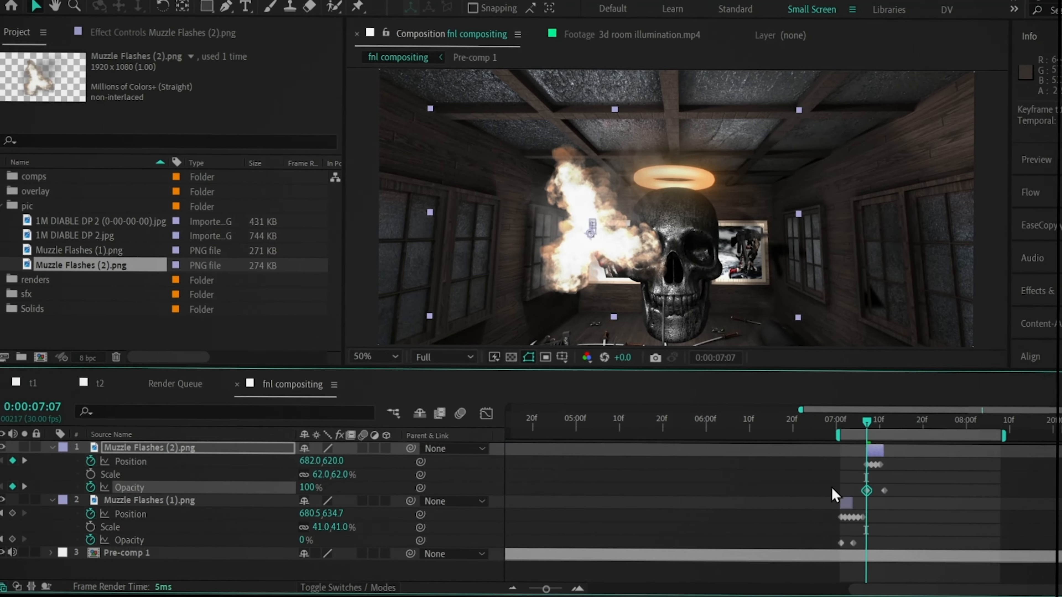
key(Page_Down)
key(Page_Down)
key(Page_Down)
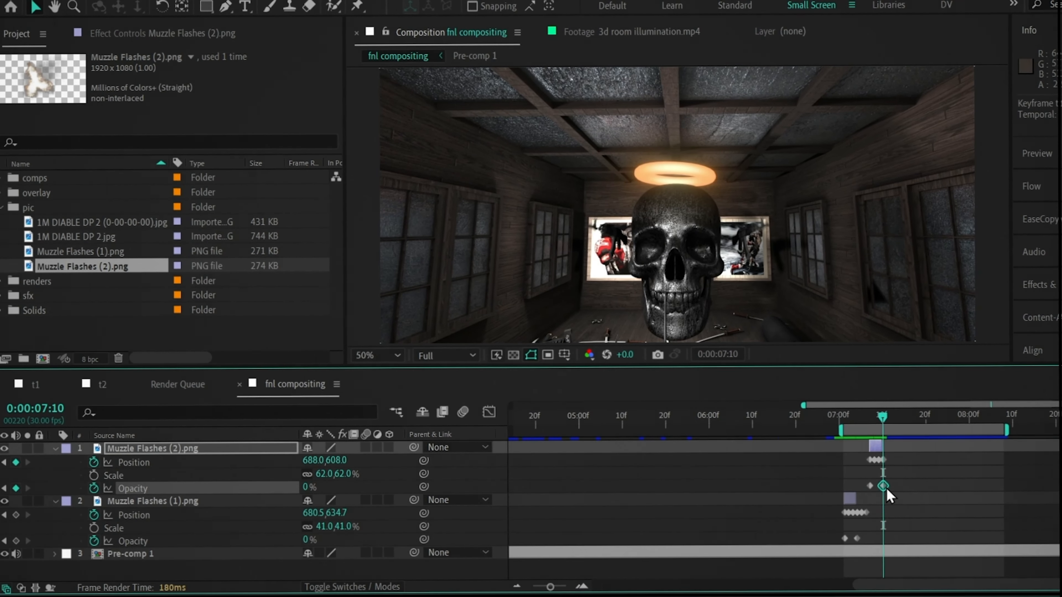
click(831, 422)
key(space)
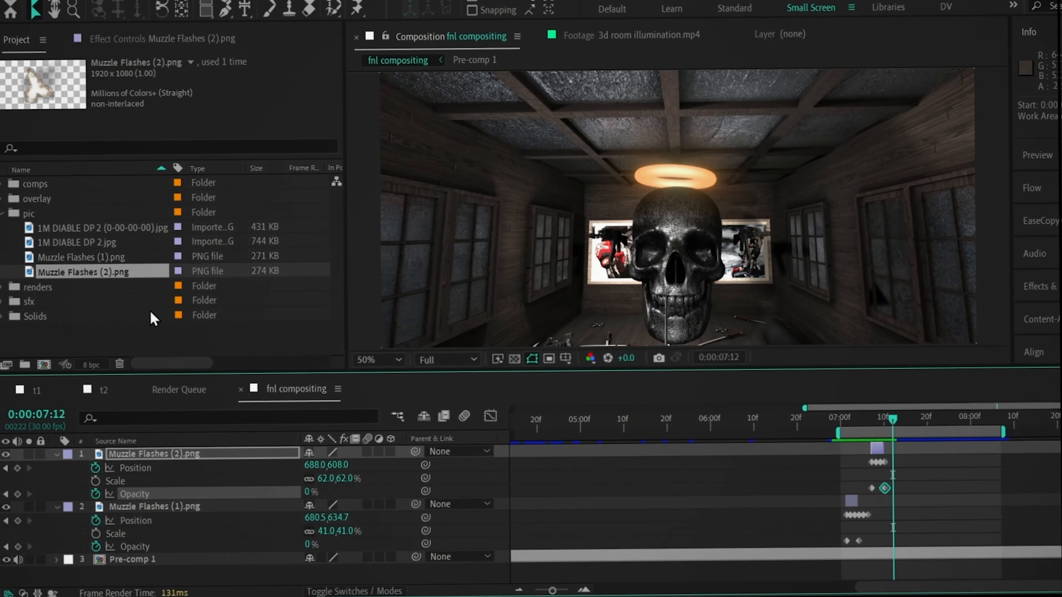
Step: Add another Muzzle Flashes (1).png as the top layer, starting at 0:00:07:13
click(84, 256)
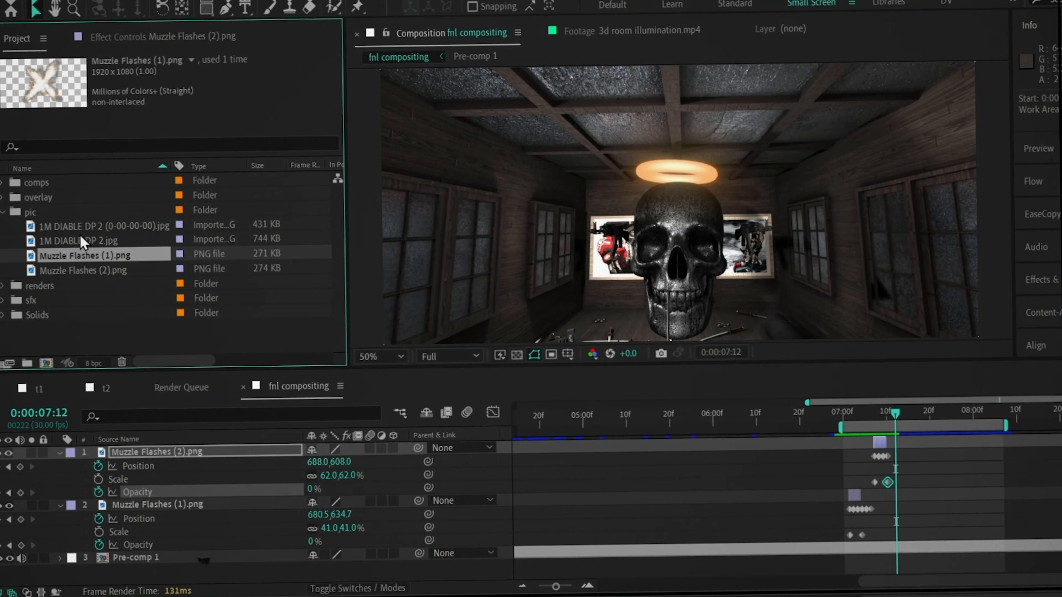
drag(83, 254, 917, 482)
mouse_move(958, 449)
mouse_down()
mouse_move(961, 431)
mouse_move(941, 443)
mouse_move(955, 429)
mouse_move(974, 447)
mouse_up()
click(3, 439)
key(alt+[)
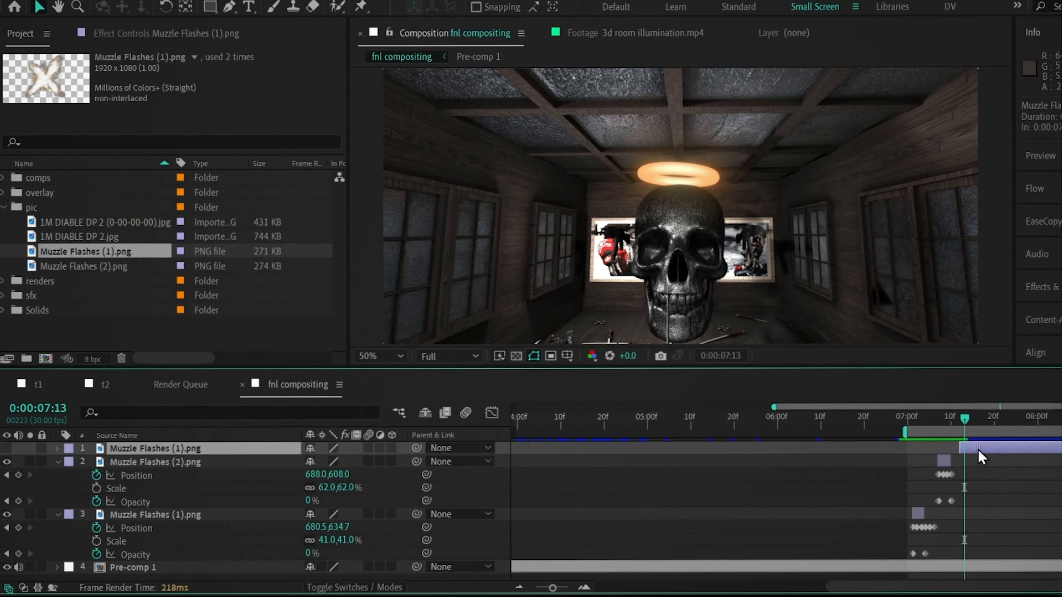
Step: Scale the new Muzzle Flashes (1).png to 41%, end it at 0:00:07:16, and keyframe its position beside the skull and its opacity down to 0%
drag(999, 588, 1058, 588)
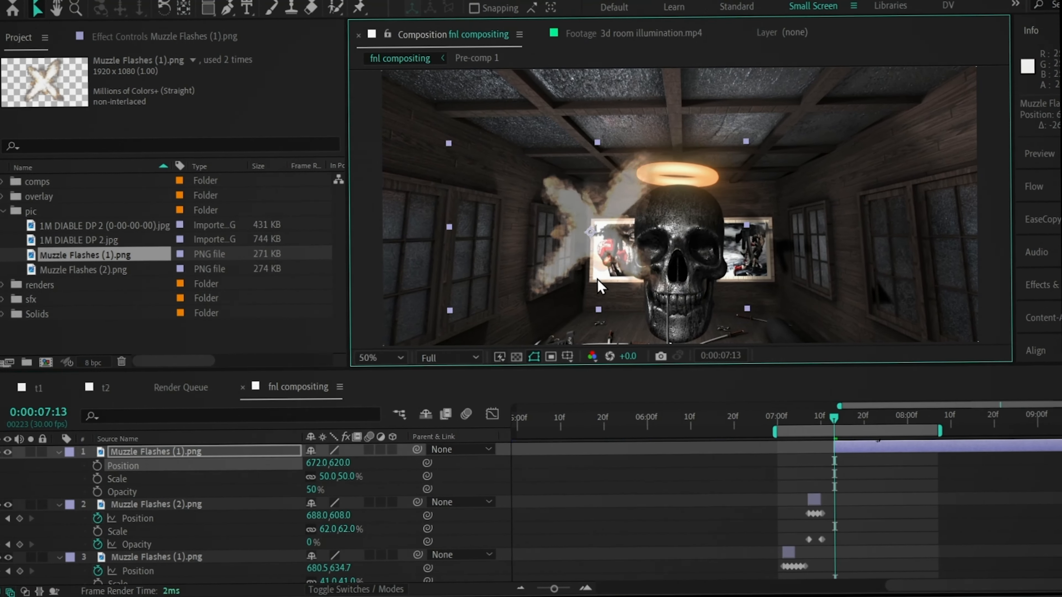
drag(856, 430, 861, 438)
key(alt+])
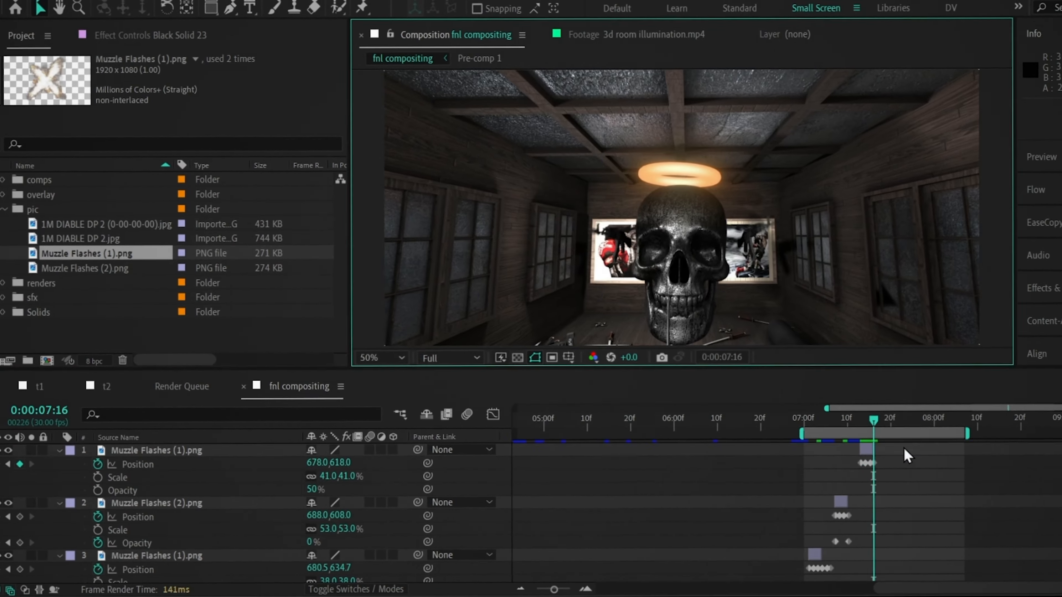
click(92, 482)
Step: Add Muzzle Flashes (2).png as the top layer at 0:00:07:19, positioned at 808, 654 with 66% scale and 81% opacity
drag(84, 259, 102, 452)
key(y)
drag(686, 207, 633, 244)
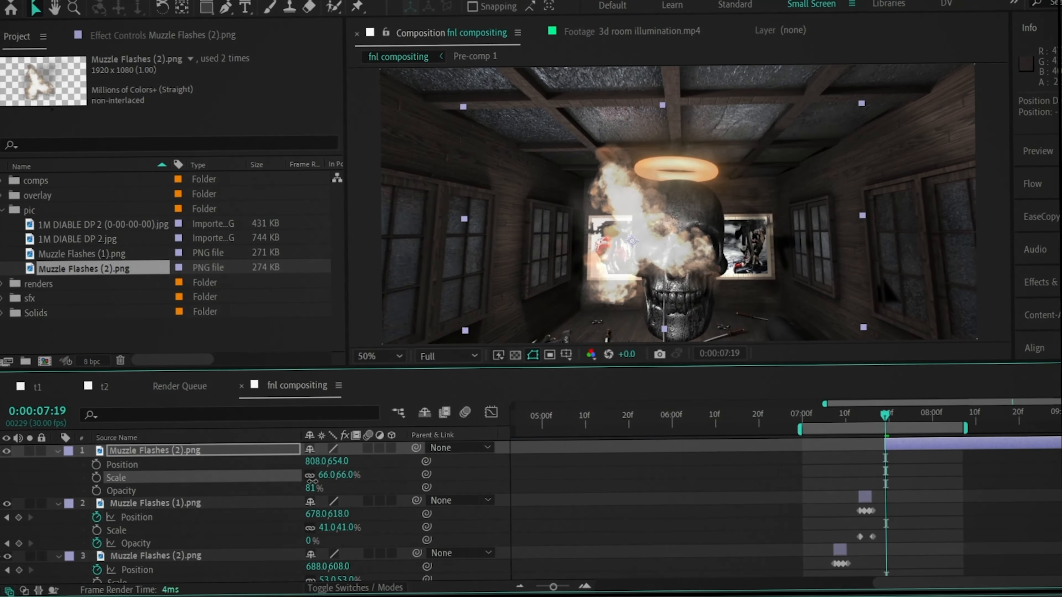
Step: Add a short Muzzle Flashes (1).png top layer at 0:00:07:25, scaled to 47%, with position and opacity keyframes starting at 646, 608 and 100%
drag(88, 253, 309, 352)
drag(303, 354, 168, 450)
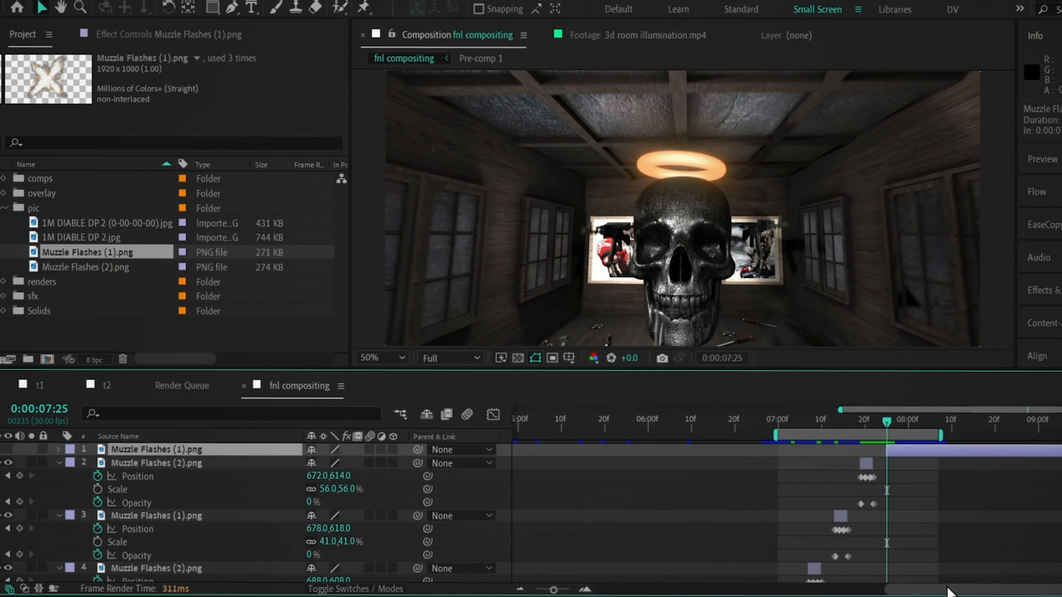
click(94, 457)
key(alt+])
click(885, 424)
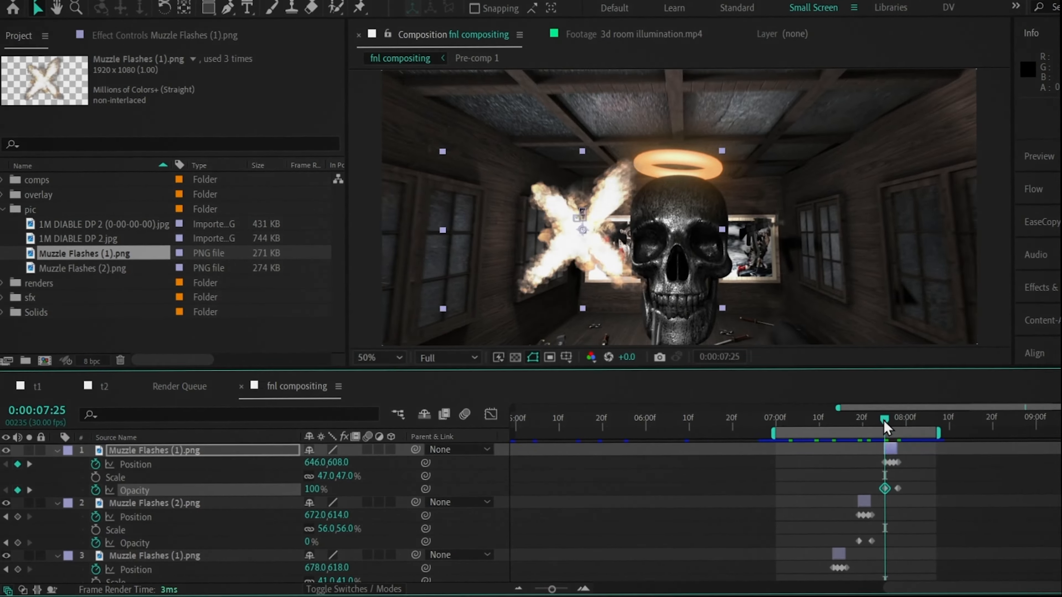
Step: Rotate the Muzzle Flashes (1).png layer at 0:00:07:14 to 151°
scroll(823, 503, down, 5)
scroll(822, 503, up, 2)
click(835, 420)
click(839, 480)
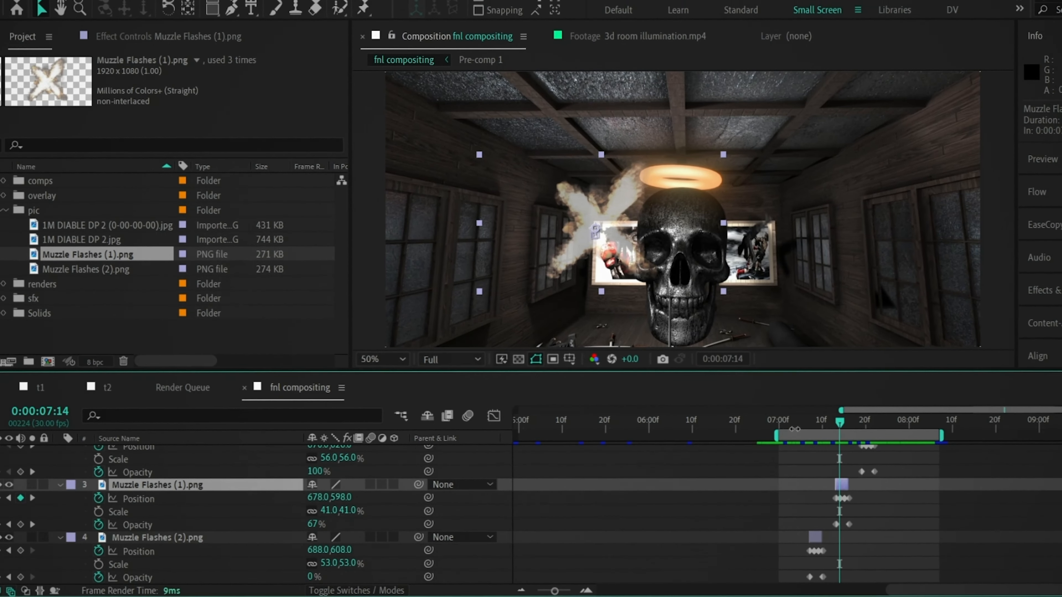
click(780, 423)
drag(797, 439, 837, 456)
key(r)
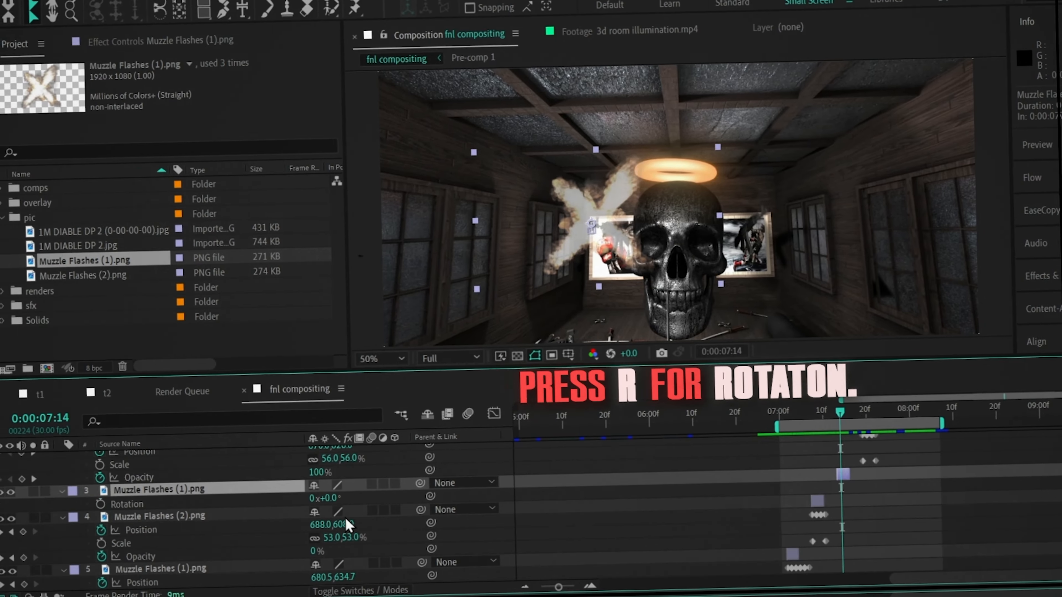
scroll(817, 477, up, 2)
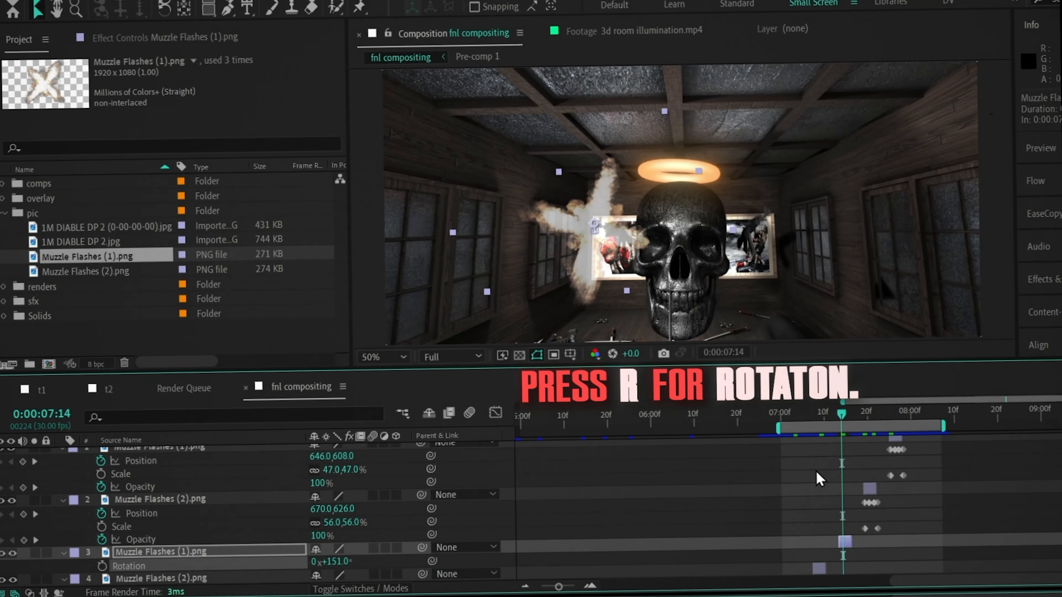
Step: Rotate the Muzzle Flashes (2).png layer at 0:00:07:19 to 170°
click(858, 424)
click(870, 492)
key(r)
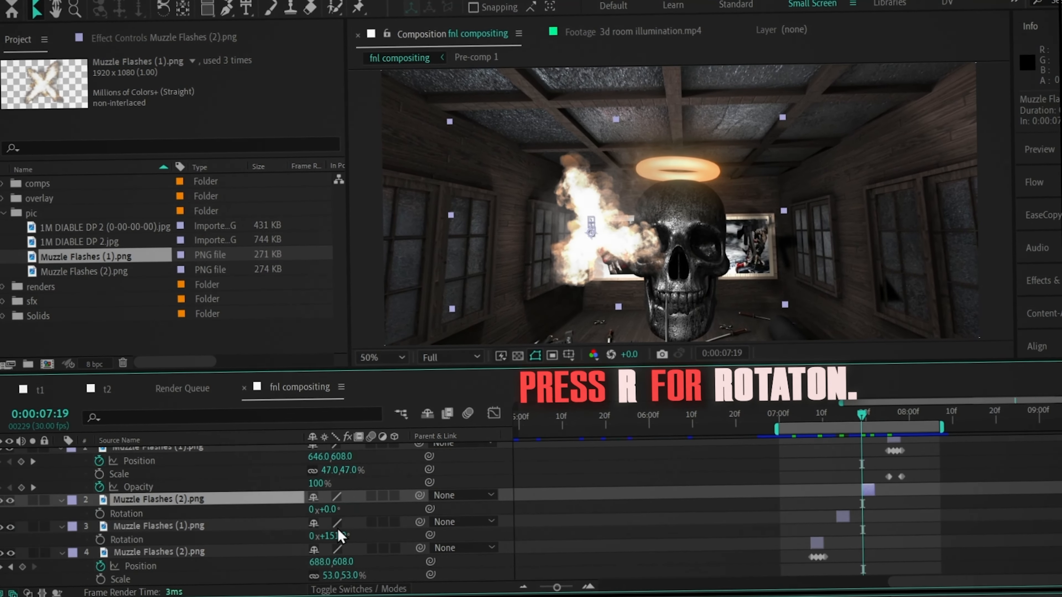
drag(330, 510, 929, 418)
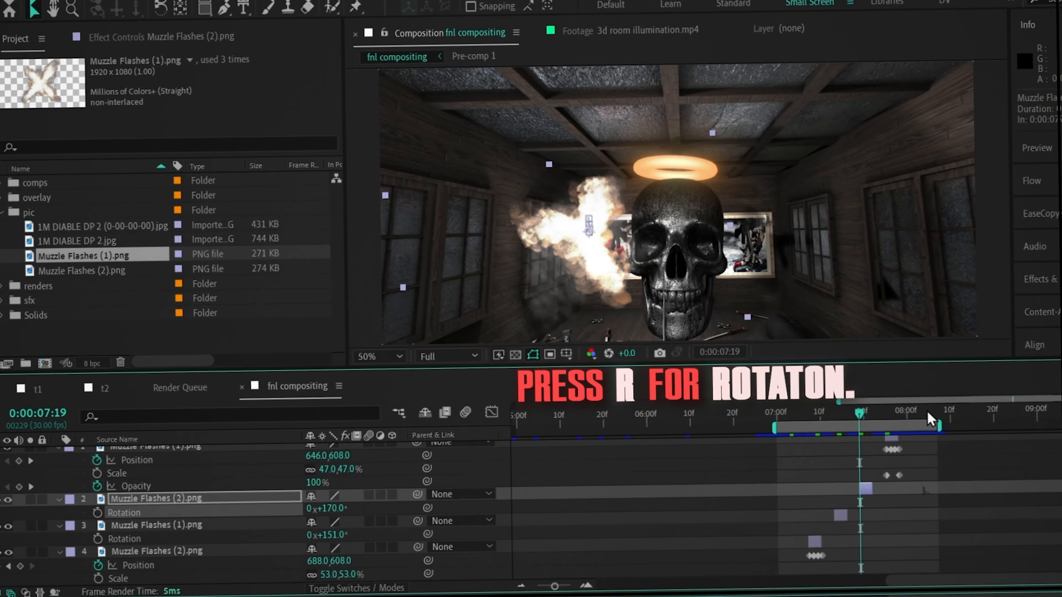
Step: Rotate the top Muzzle Flashes (1).png layer at 0:00:07:26 to -143° and preview the flash sequence
scroll(894, 468, up, 1)
click(892, 446)
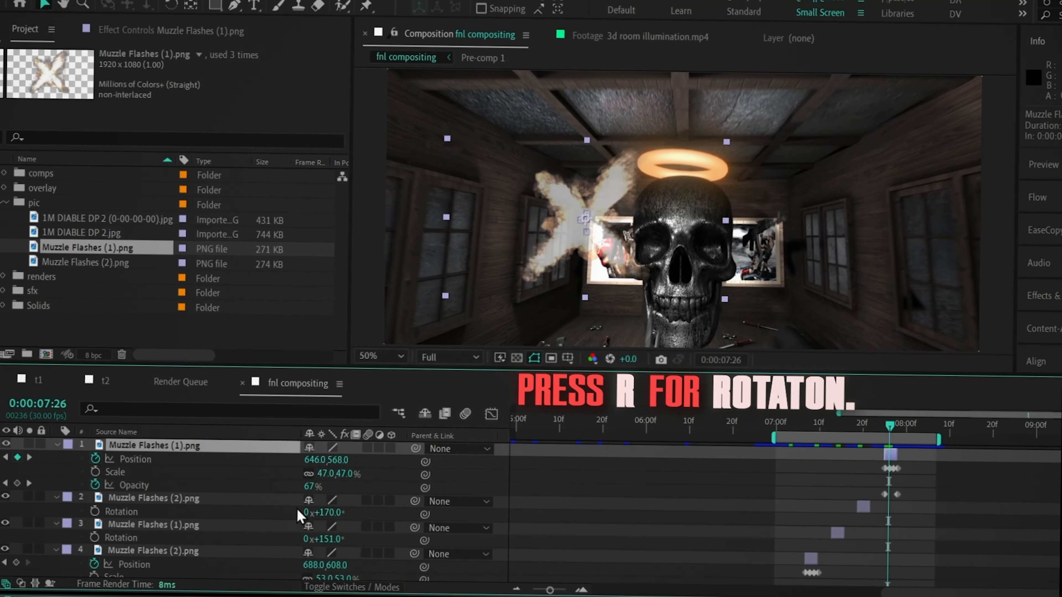
key(r)
drag(326, 458, 219, 468)
click(775, 425)
key(space)
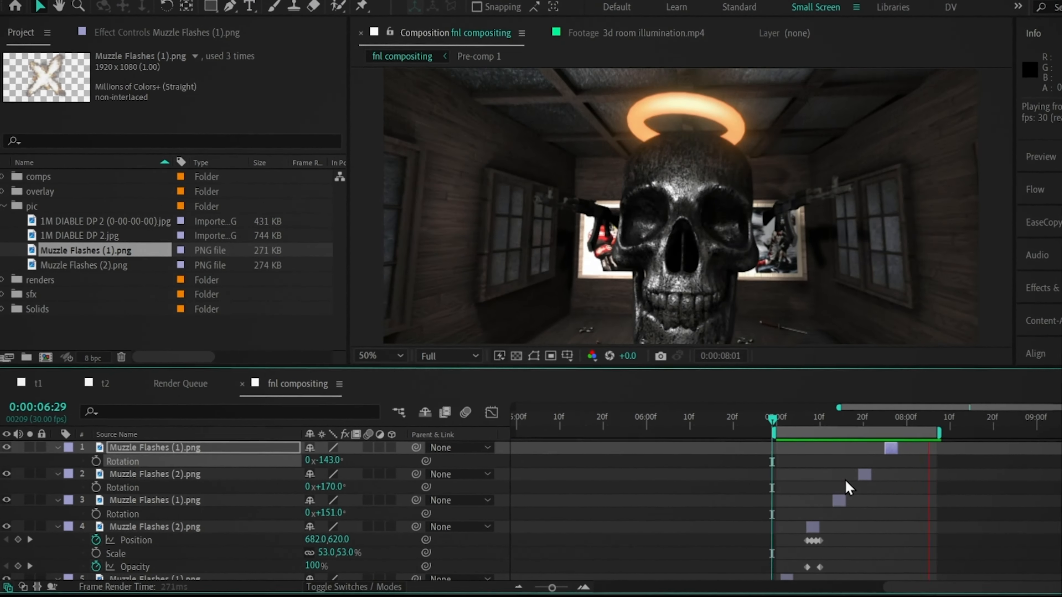
key(space)
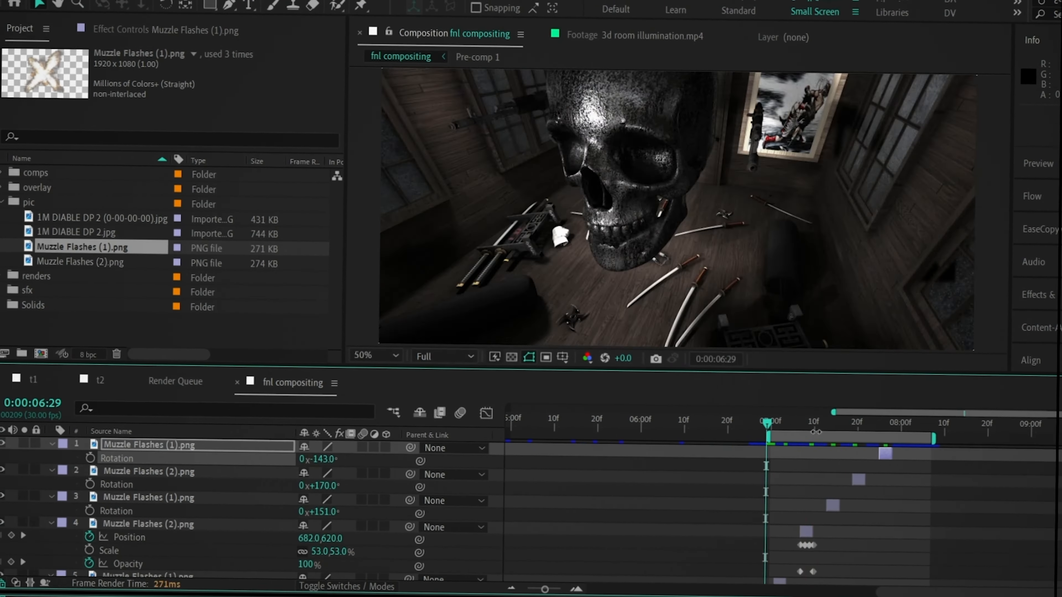
Step: Collapse all the layer properties and pre-compose the five Muzzle Flashes layers together
click(887, 420)
click(374, 355)
click(387, 79)
key(ctrl+a)
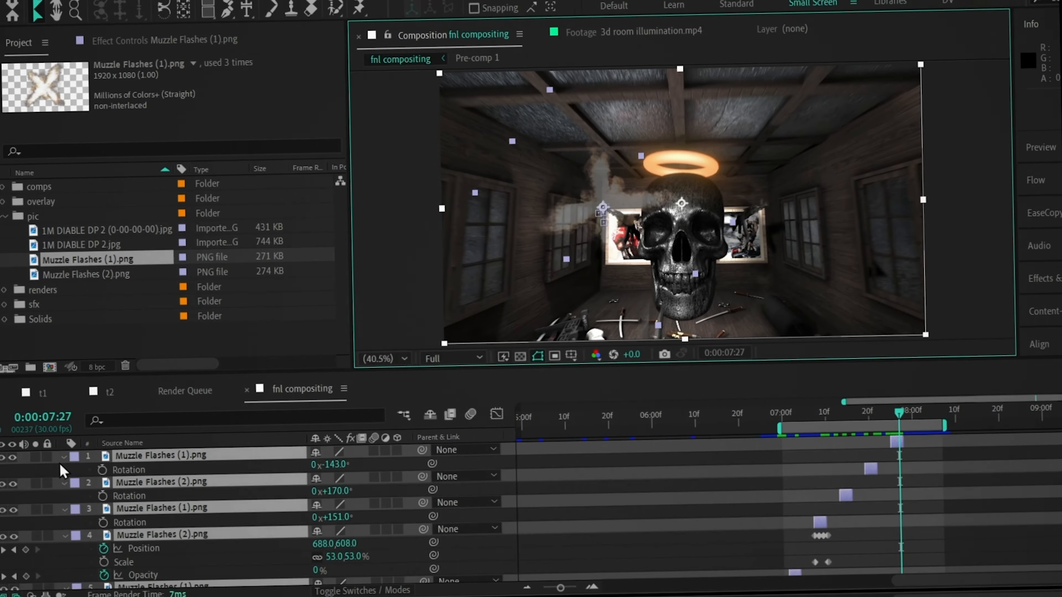
click(64, 457)
click(135, 560)
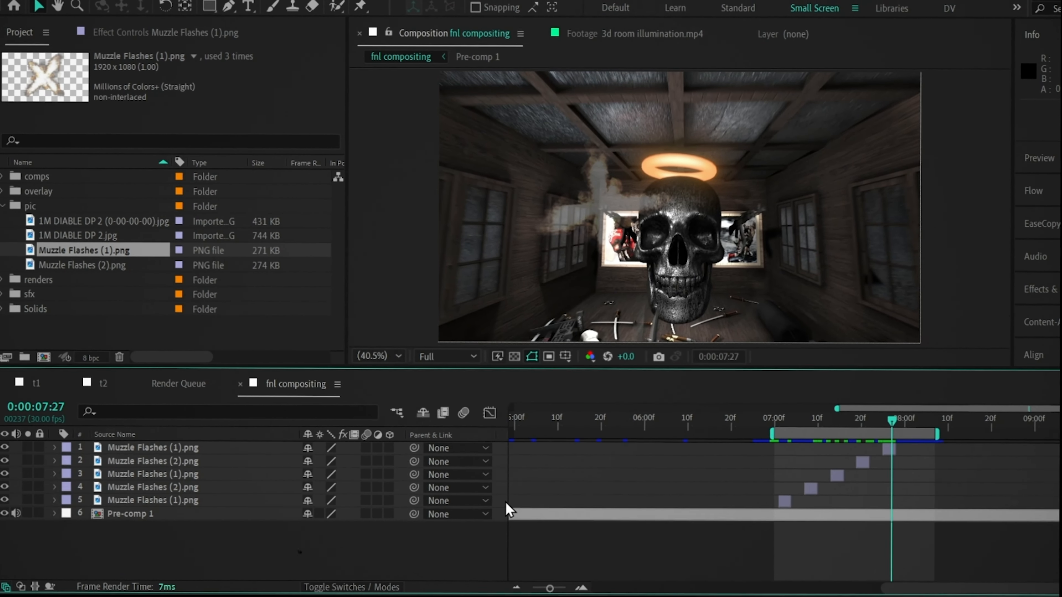
drag(495, 498, 464, 421)
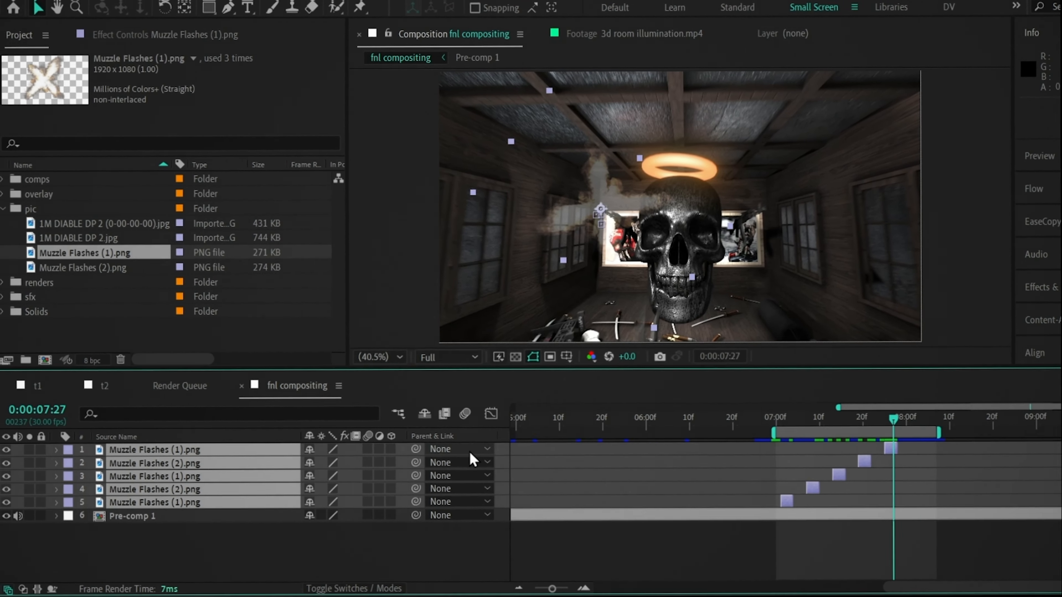
key(ctrl+shift+c)
click(609, 418)
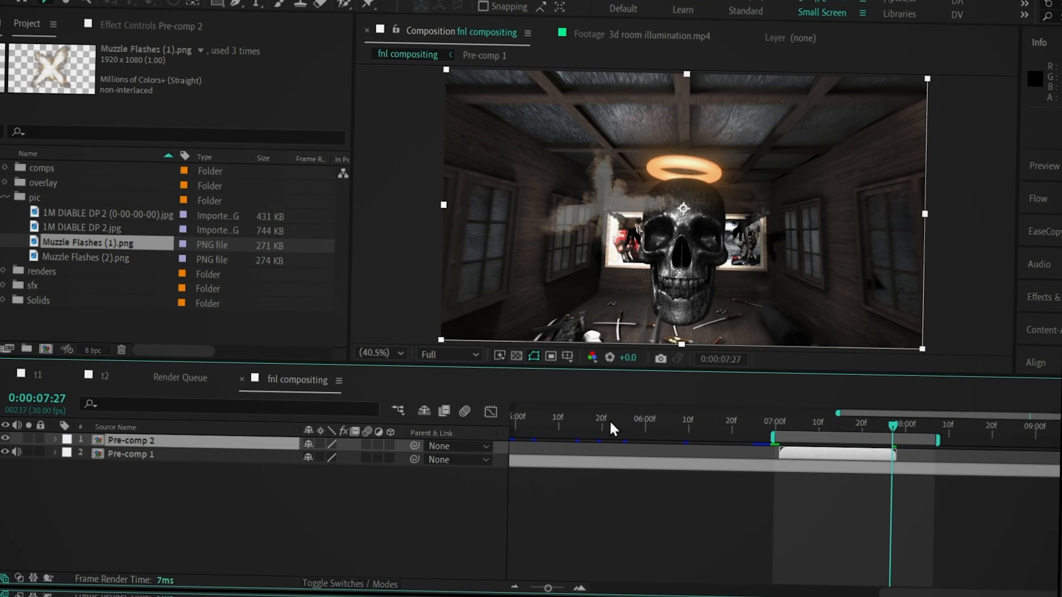
Step: Duplicate Pre-comp 2 and align the copy with the gun right of the skull, dimming it for alignment and restoring 100% opacity
key(ctrl+d)
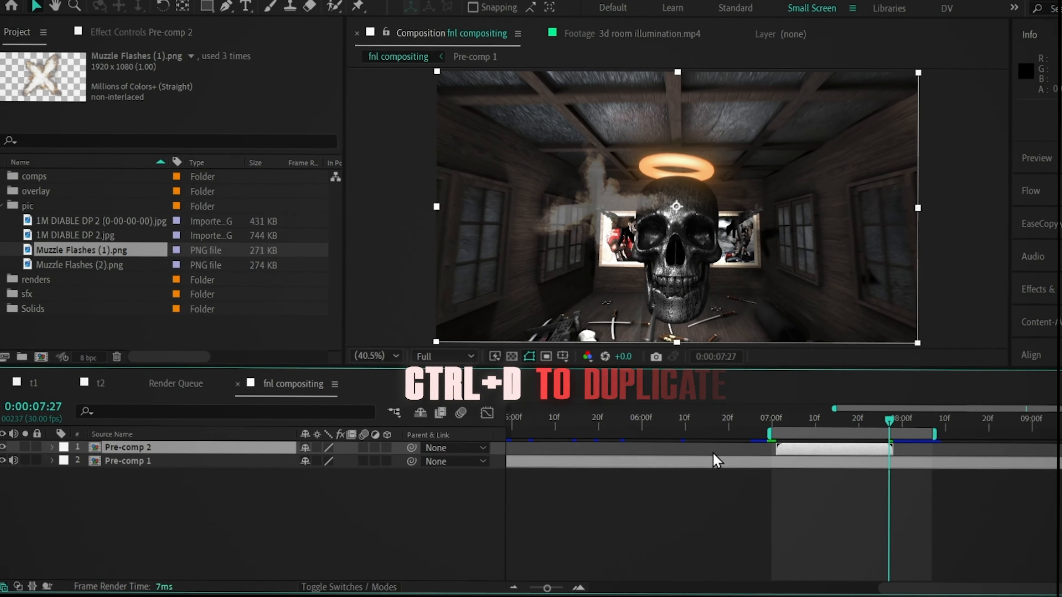
drag(600, 213, 759, 210)
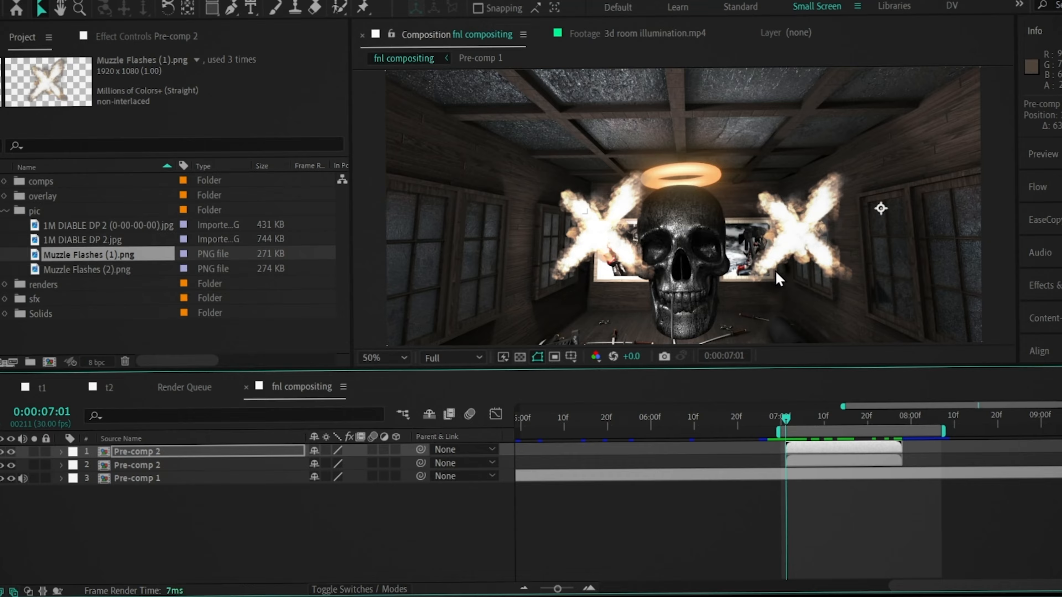
scroll(775, 270, up, 2)
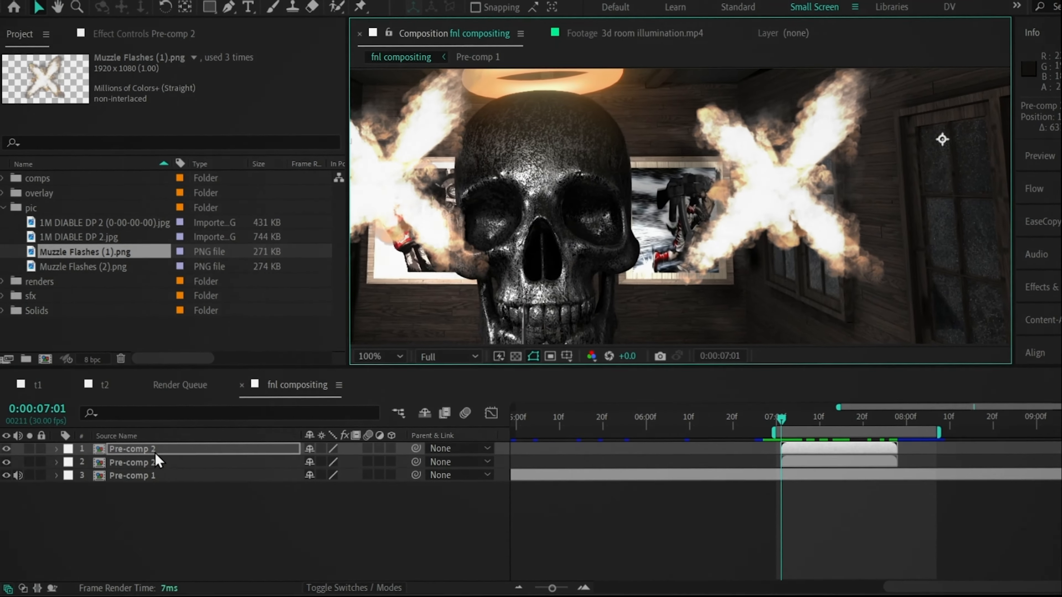
key(t)
drag(310, 468, 260, 461)
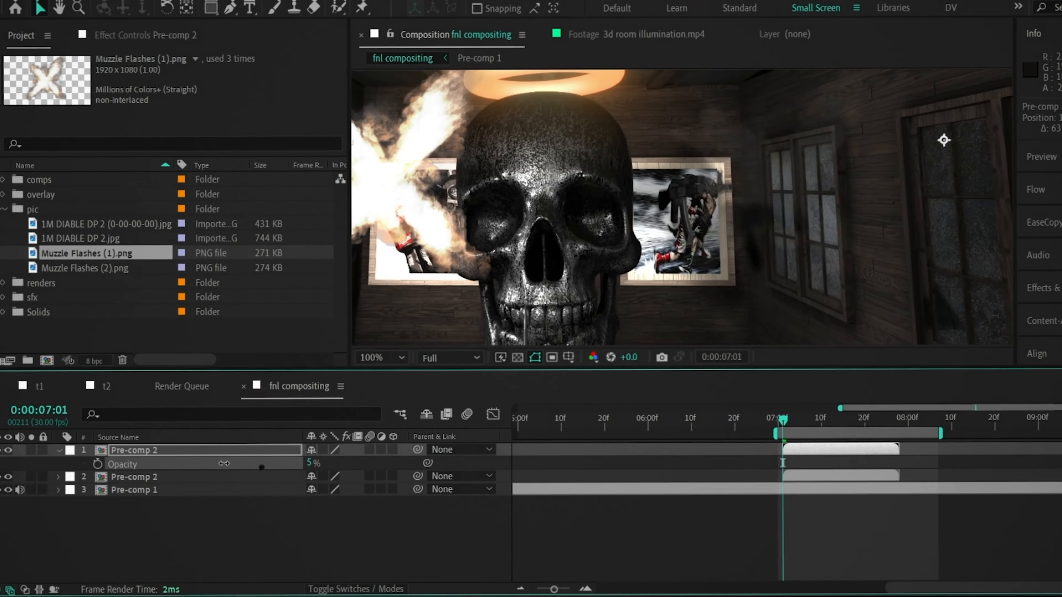
drag(786, 188, 751, 186)
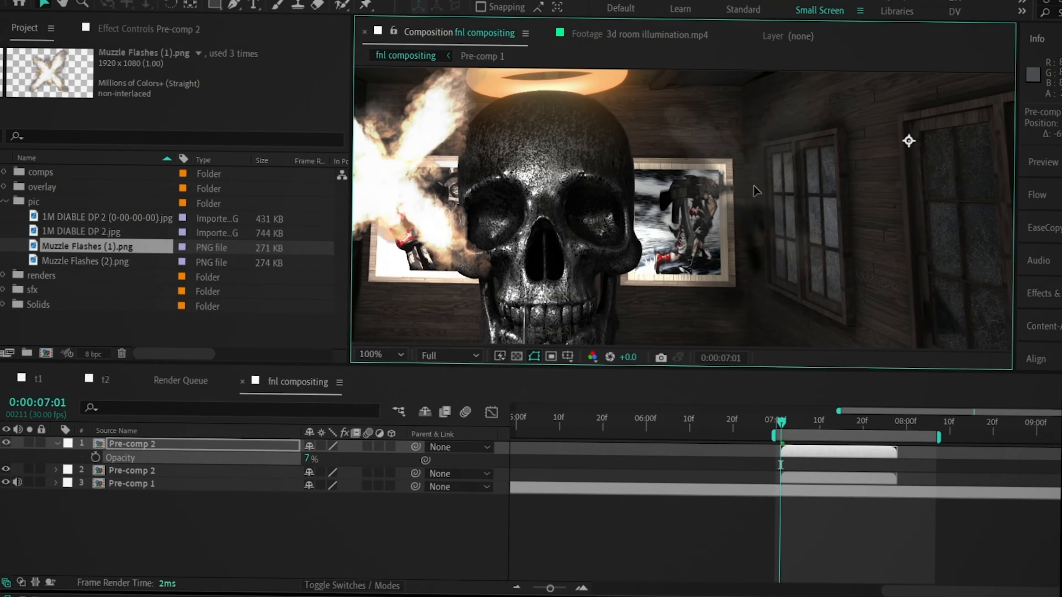
drag(308, 461, 376, 461)
Step: At 0:00:07:14, center the copied Pre-comp 2's anchor point on its flash, rotate the layer to 126°, and preview it
drag(778, 434, 923, 436)
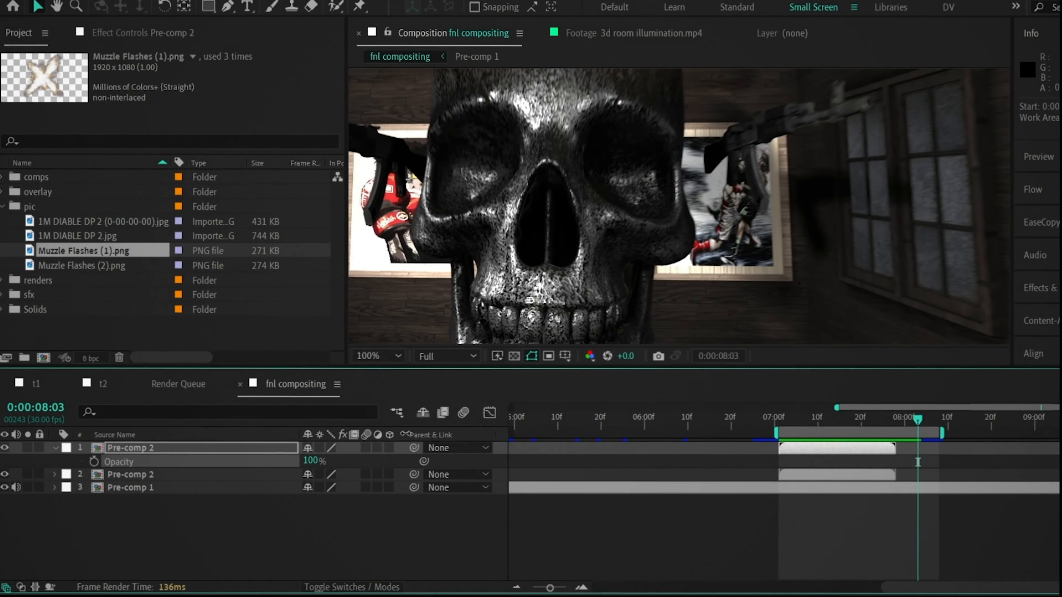
click(376, 355)
click(391, 100)
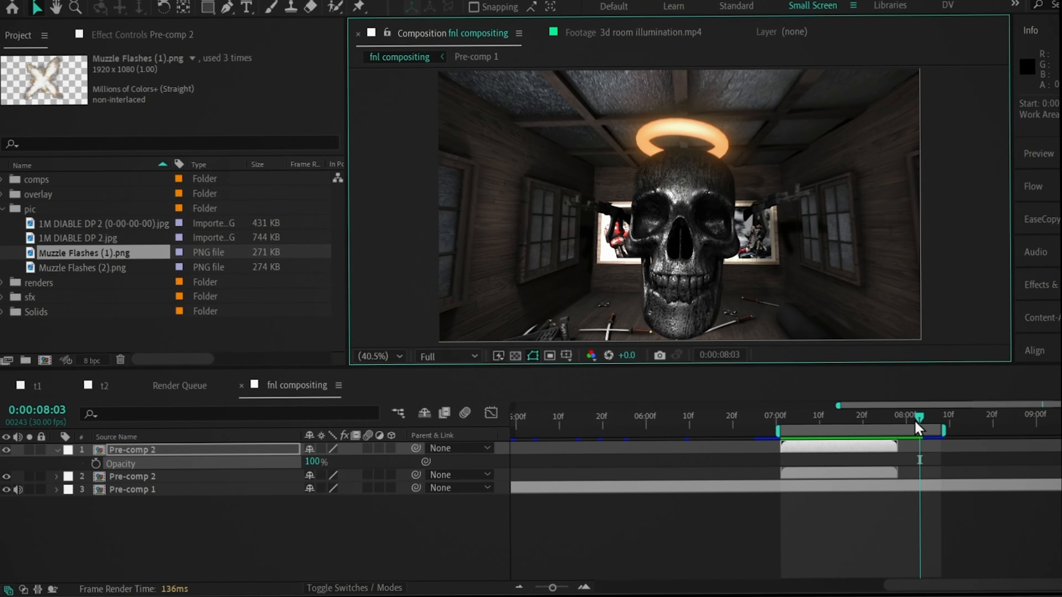
click(836, 417)
key(r)
key(y)
drag(792, 222, 721, 239)
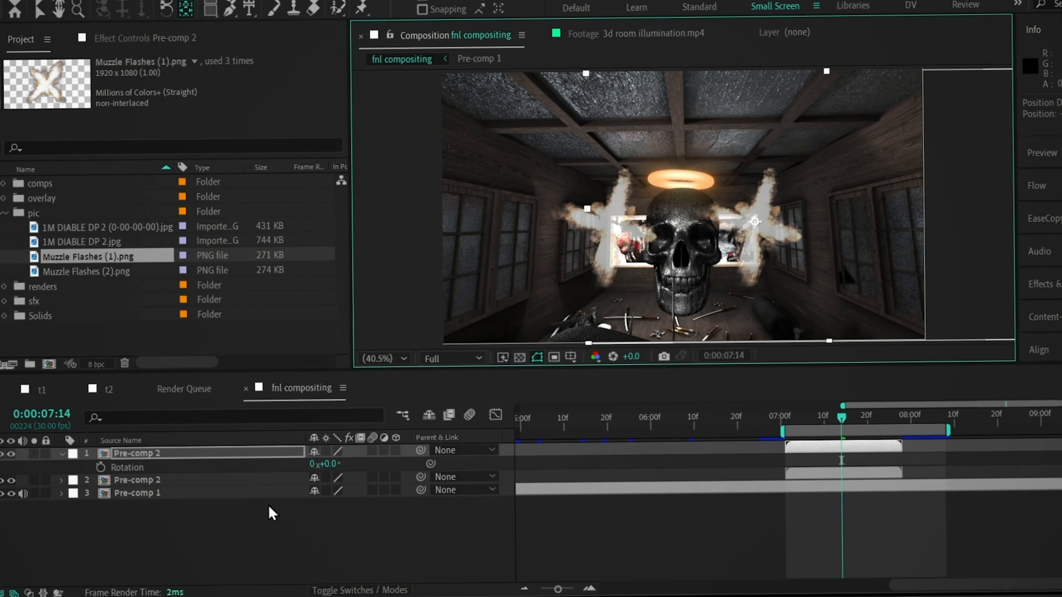
drag(324, 463, 423, 458)
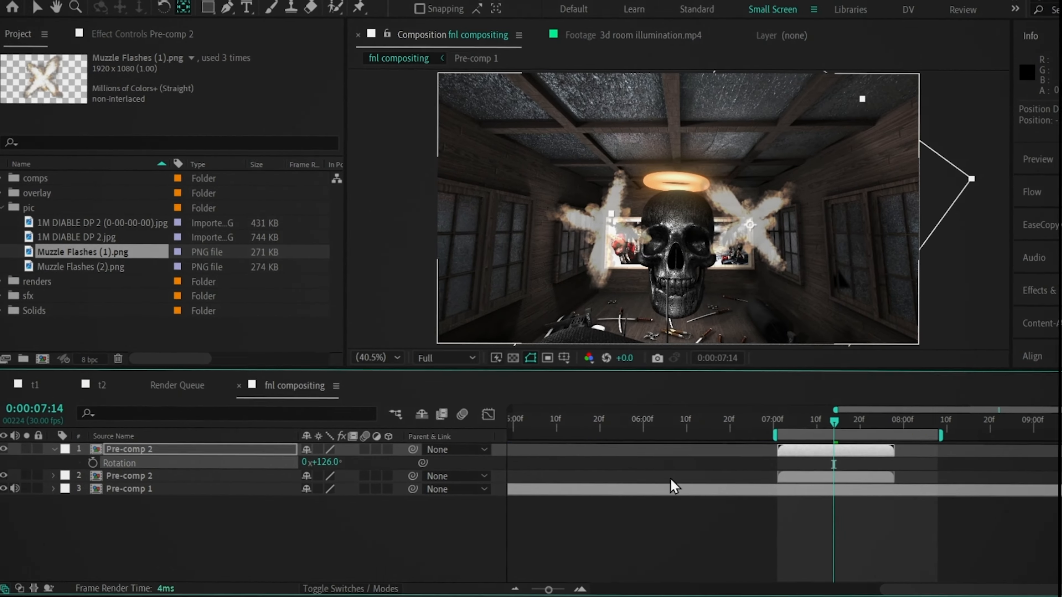
drag(839, 418, 788, 419)
key(space)
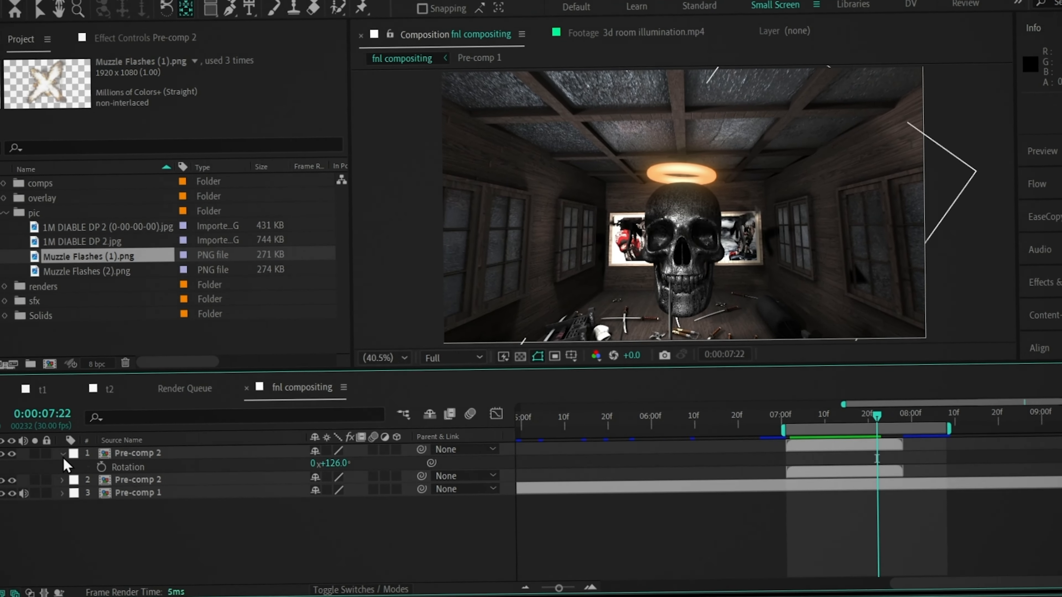
Step: Pre-compose both Pre-comp 2 layers and Pre-comp 1 into a single composition
drag(268, 500, 192, 456)
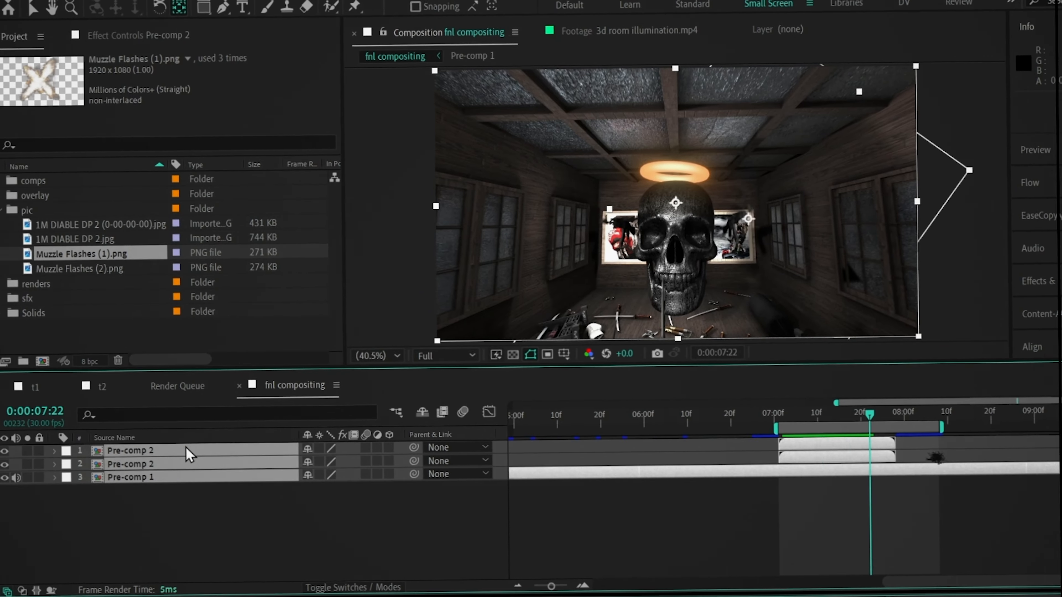
key(ctrl+shift+c)
key(Return)
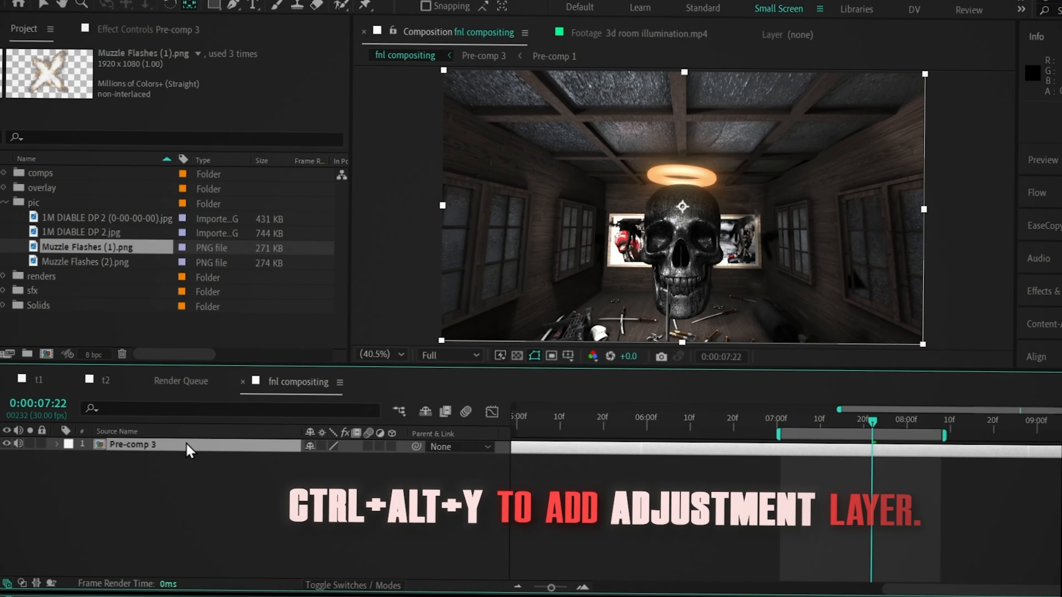
Step: Add an adjustment layer above Pre-comp 3, apply the Tint effect, and set Map White To to FFD0AA
key(ctrl+space)
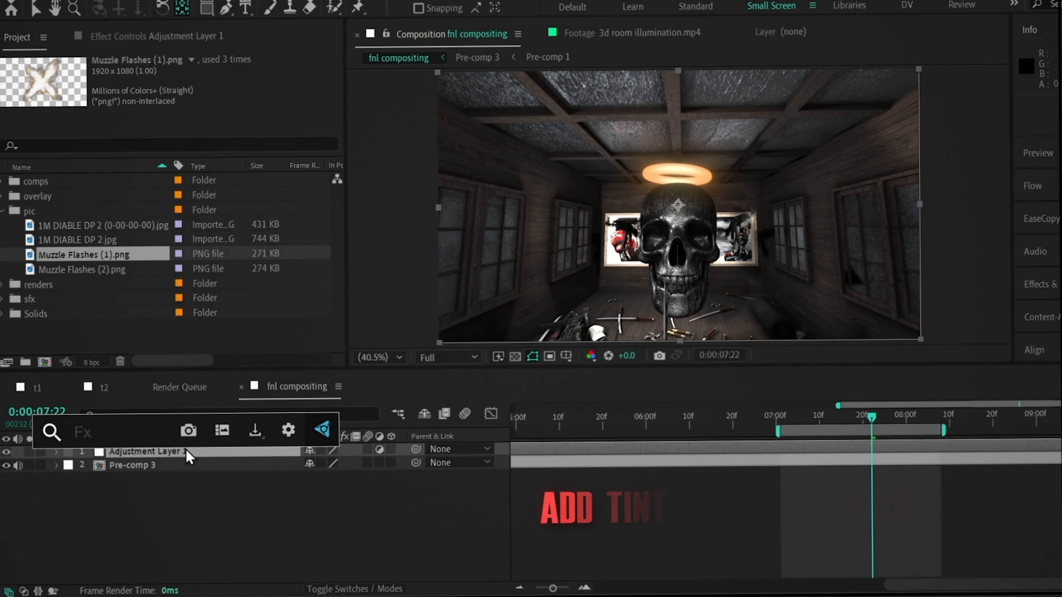
text(tin)
click(184, 437)
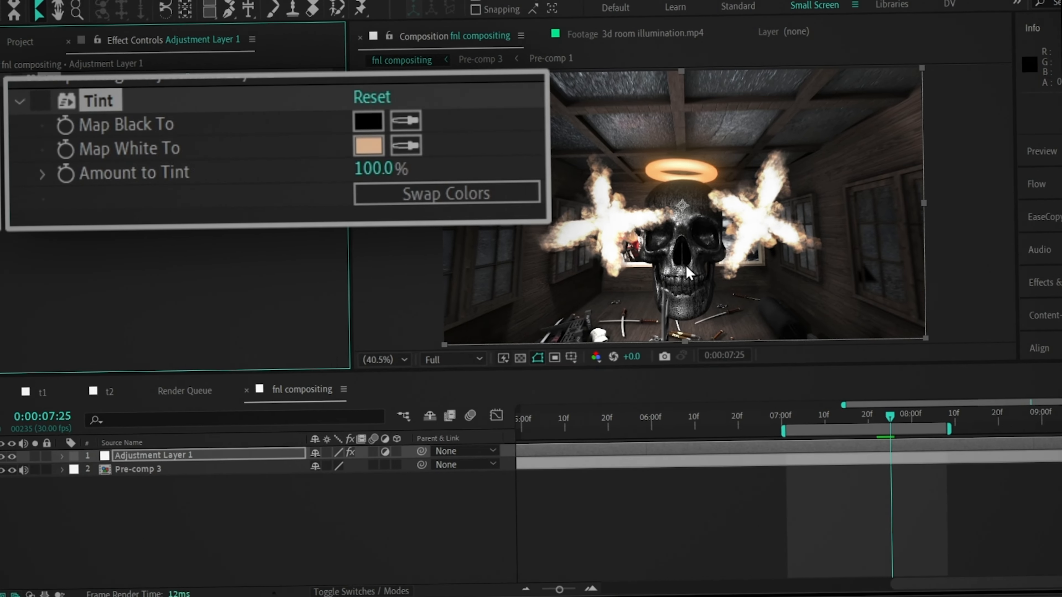
click(365, 146)
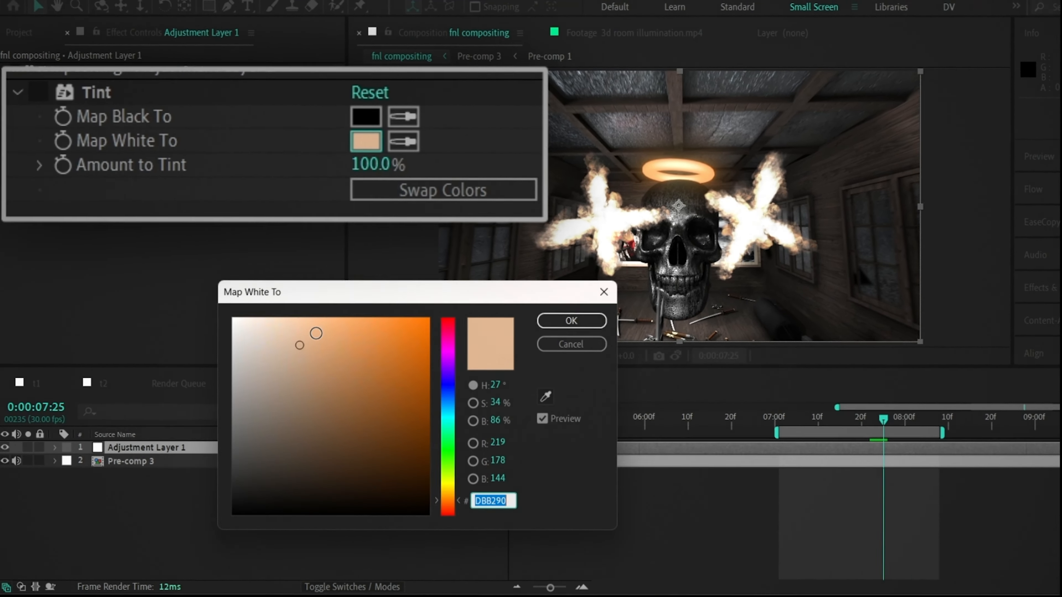
drag(306, 301, 306, 301)
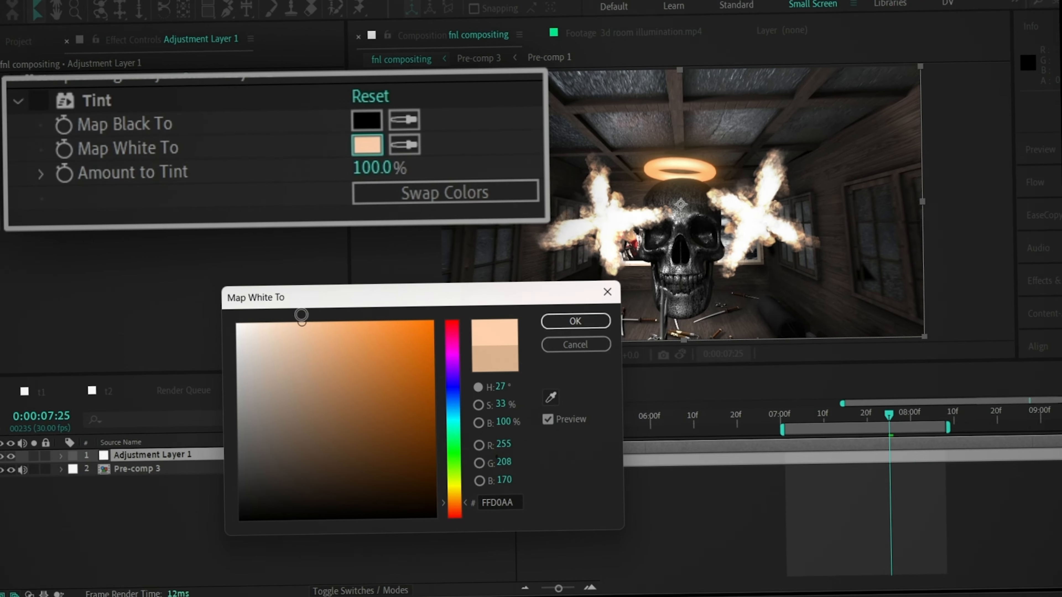
key(Return)
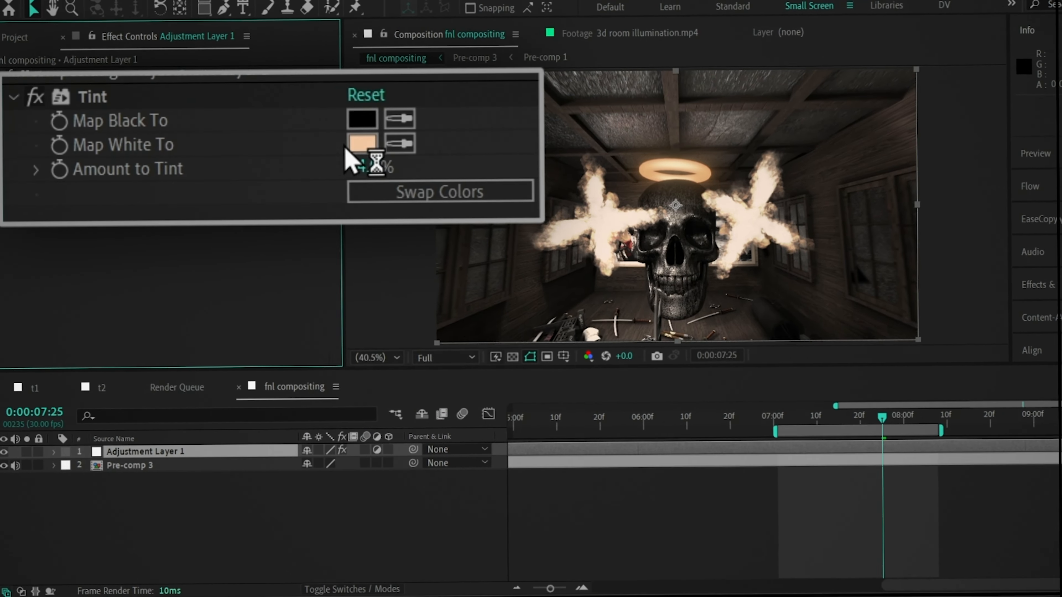
click(349, 150)
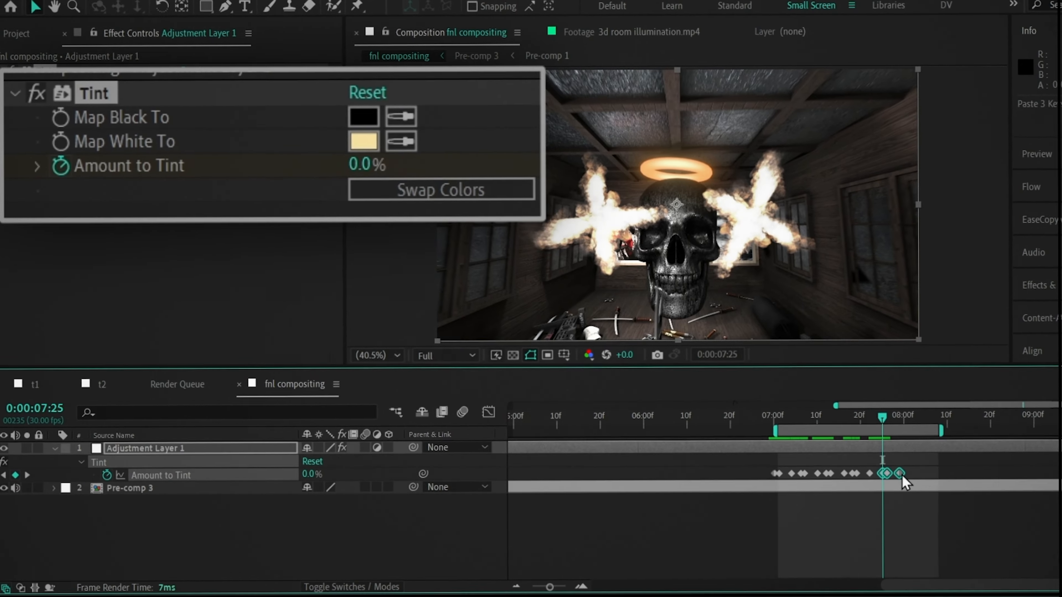
Step: Nudge the last three Amount to Tint keyframes slightly earlier and preview the tint from 0:00:06:28
drag(902, 477, 899, 479)
drag(888, 429, 772, 459)
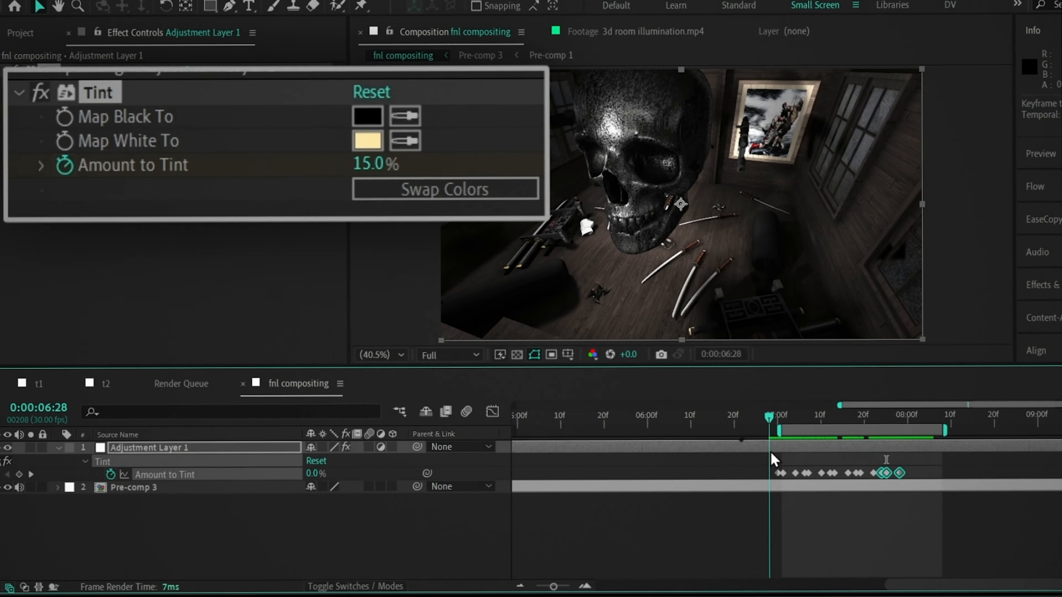
key(space)
key(space)
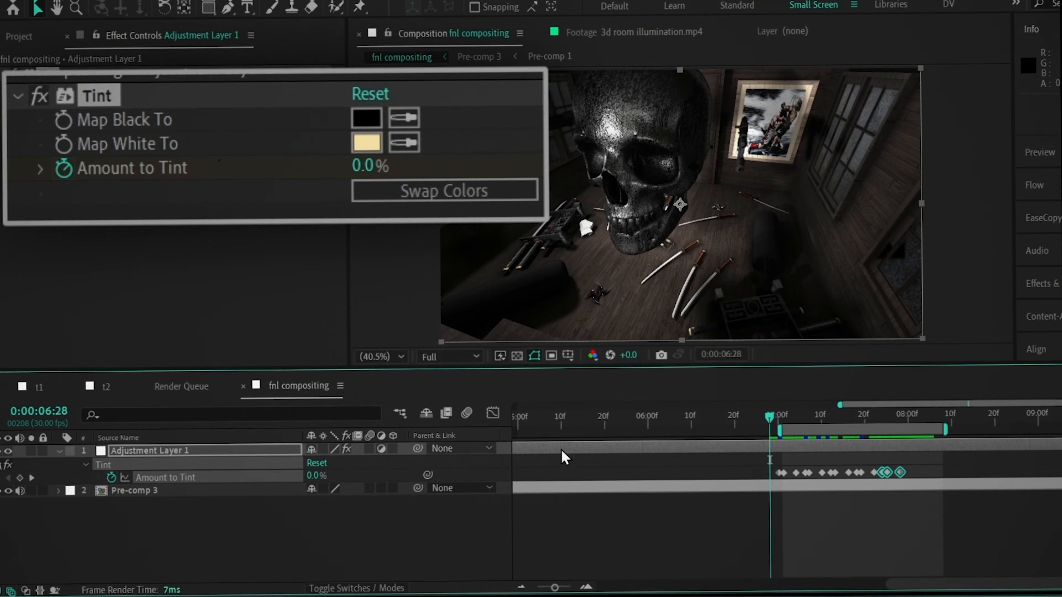
Step: Go to the first full flash at 0:00:07:01 and apply the Exposure effect to Adjustment Layer 1
key(Page_Down)
key(Page_Down)
key(Page_Down)
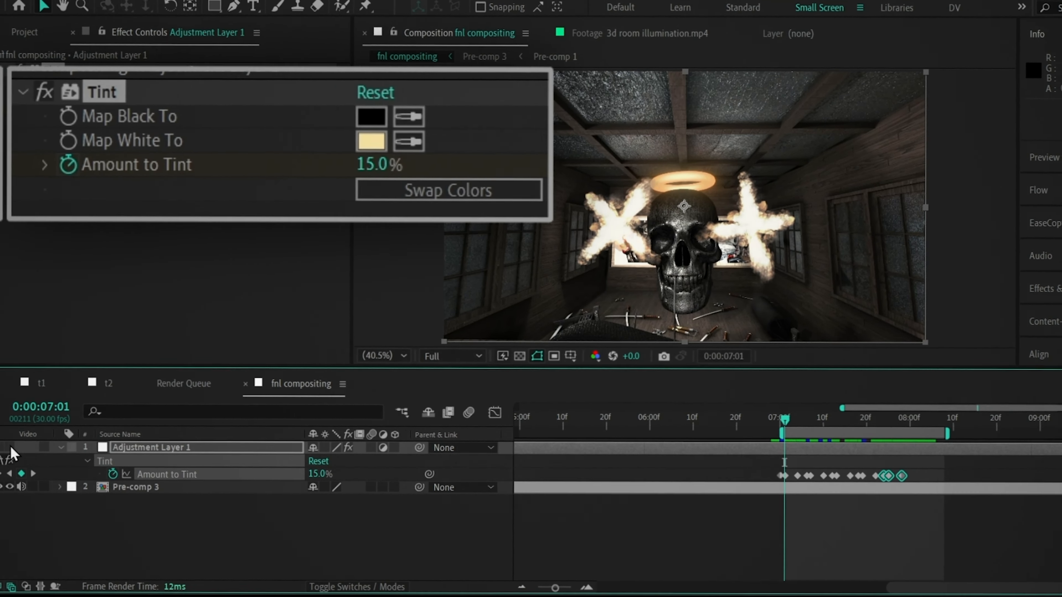
key(ctrl+space)
text(expo)
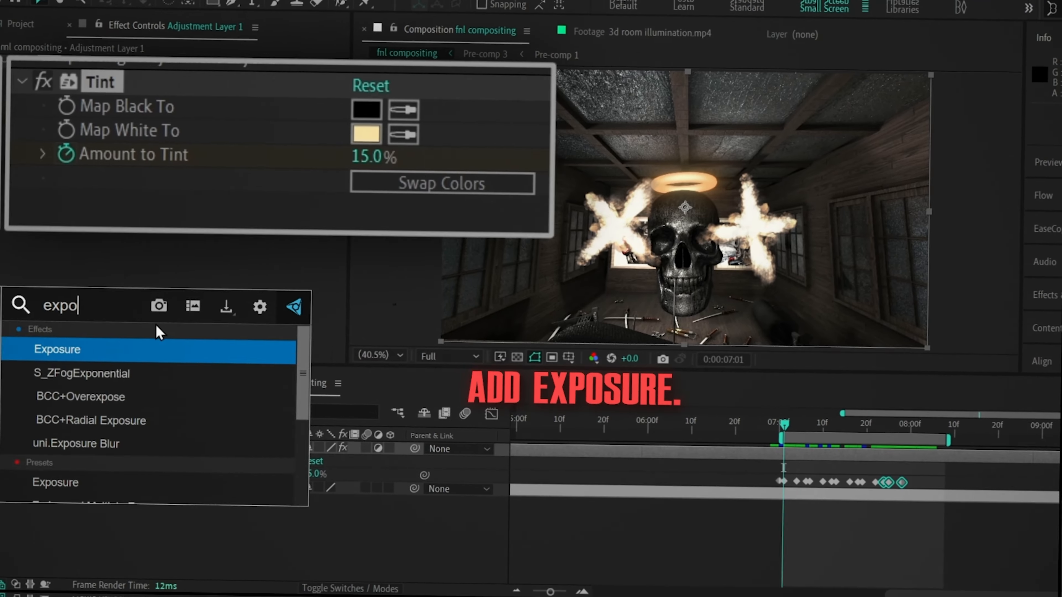
key(Return)
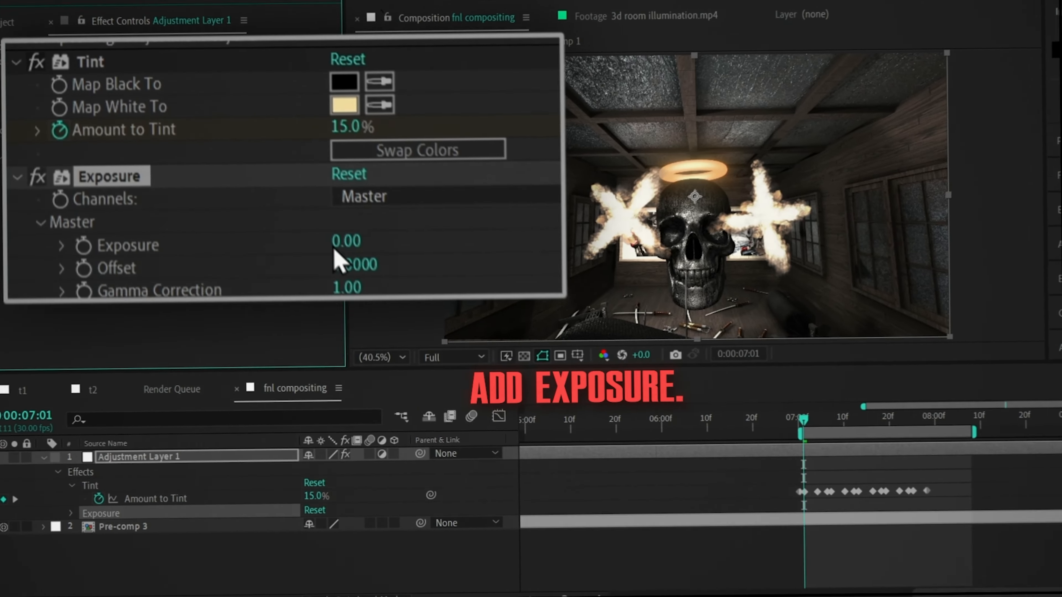
Step: Set the master Exposure to 2.00, start keyframing it at 0:00:07:01, and reveal its keyframes in the timeline
click(342, 242)
text(2)
key(Return)
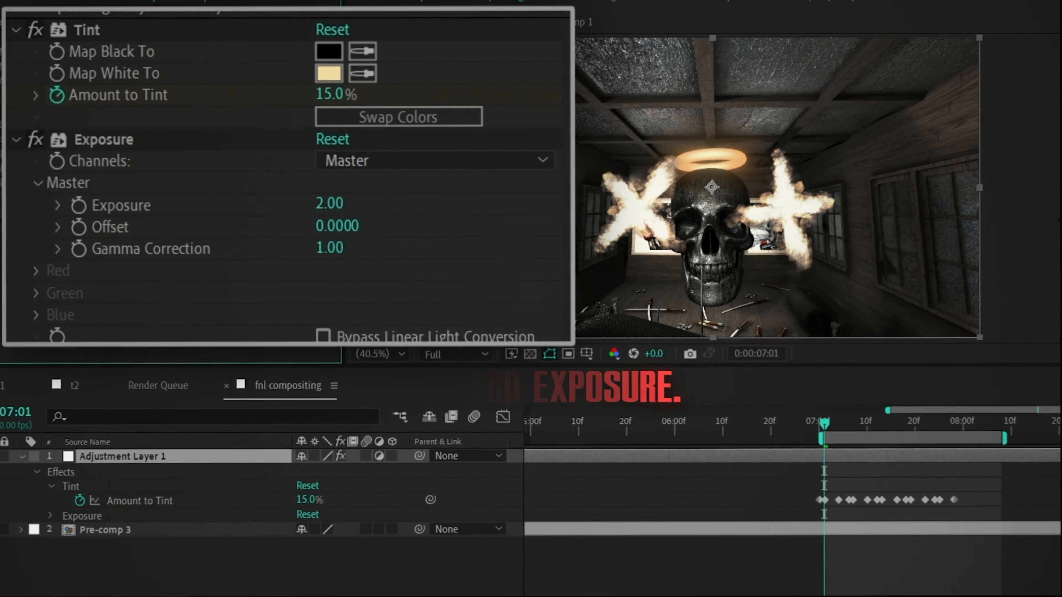
click(75, 205)
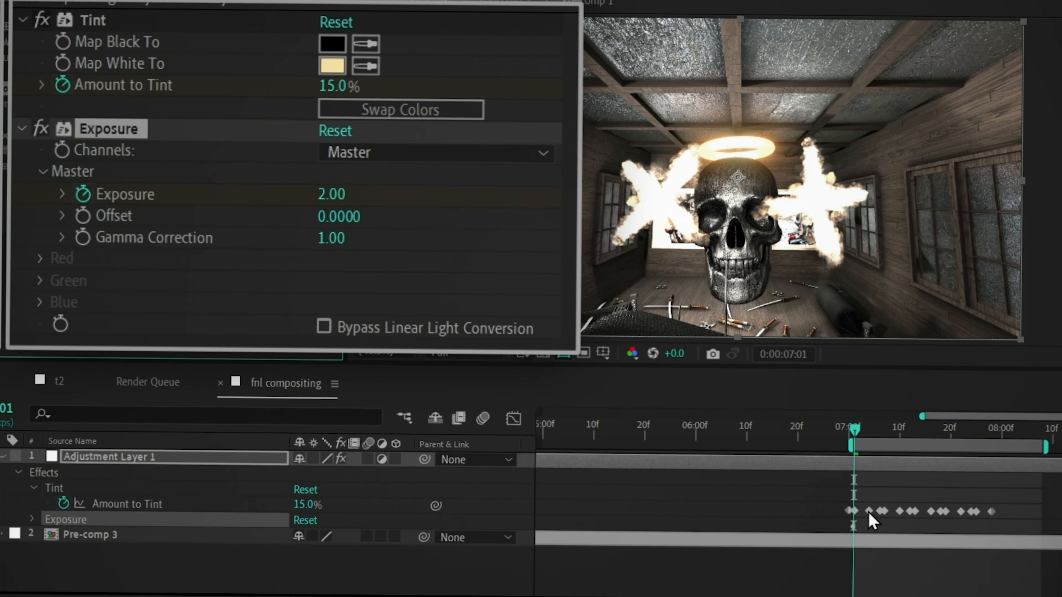
key(u)
key(u)
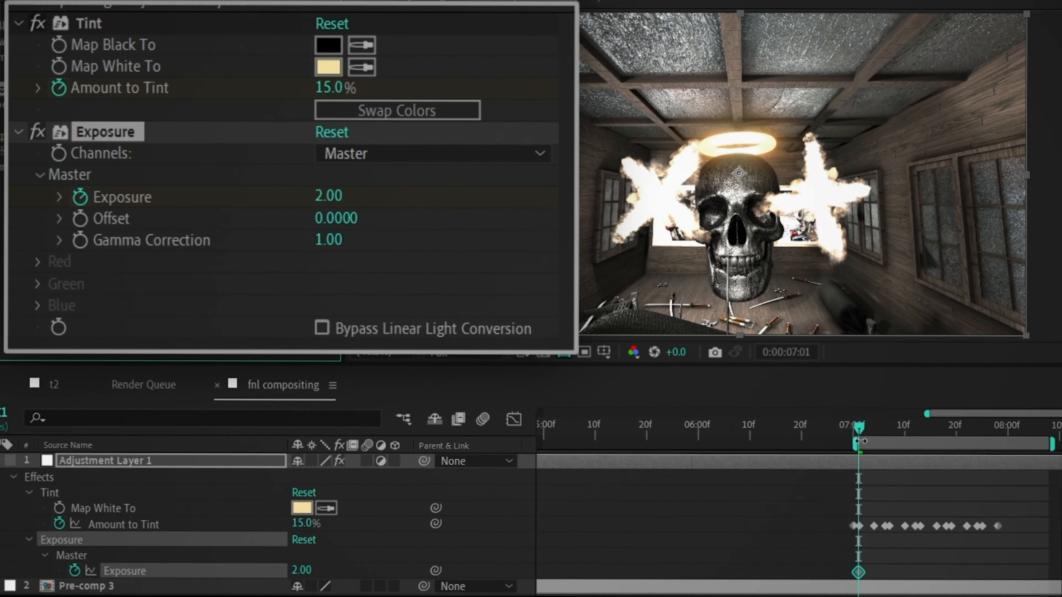
Step: Add a master Exposure keyframe of 0 at 0:00:07:00, and move on to 0:00:07:04
drag(858, 429, 853, 445)
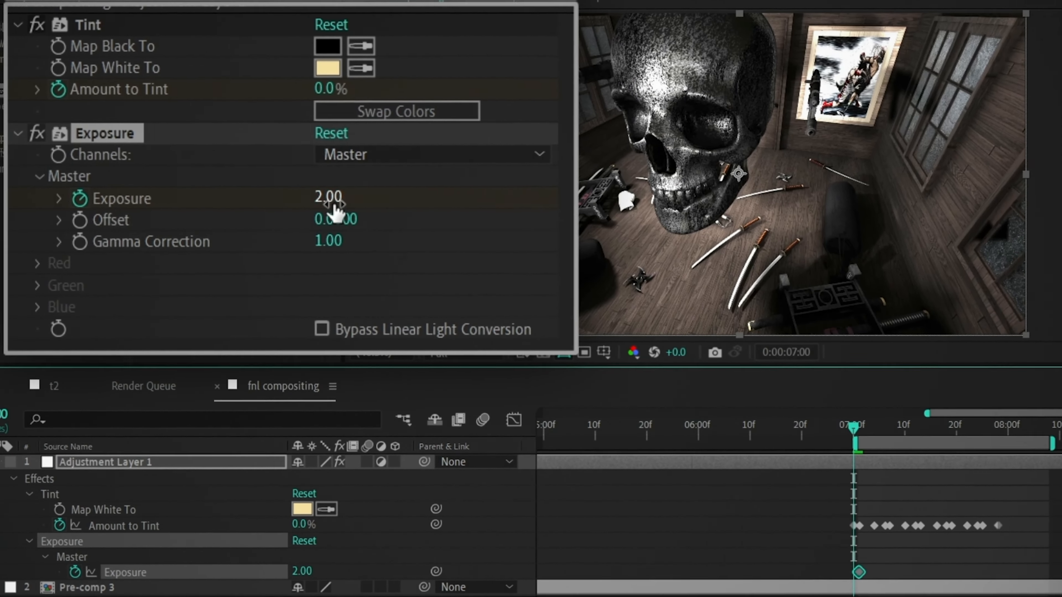
click(328, 196)
text(0)
key(Return)
drag(854, 427, 882, 438)
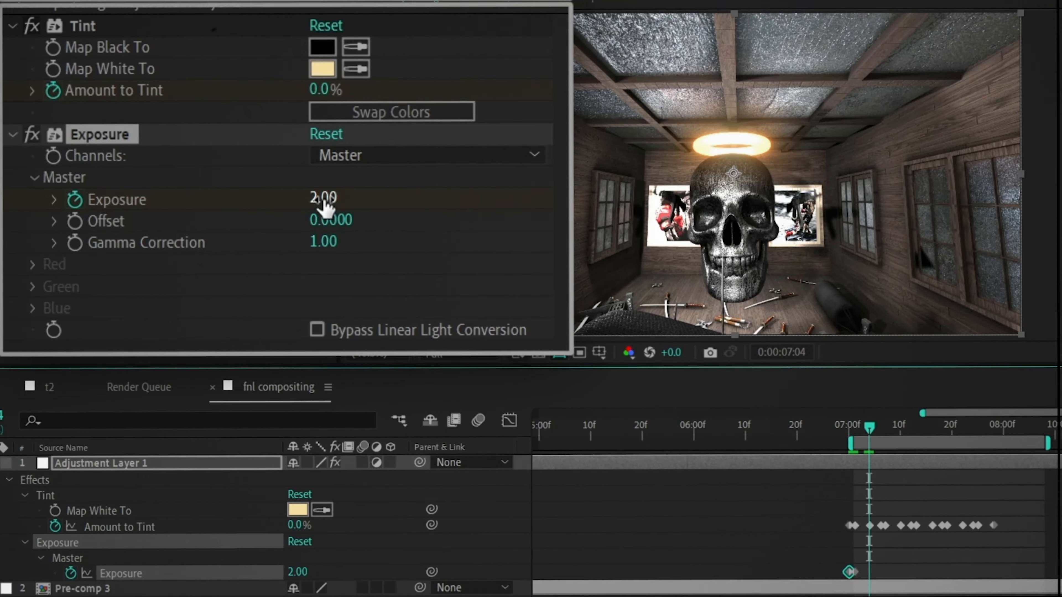
Step: Add a master Exposure keyframe of 0 at 0:00:07:04 and copy the Exposure flash keyframes to 0:00:07:06
click(330, 200)
drag(823, 561, 907, 579)
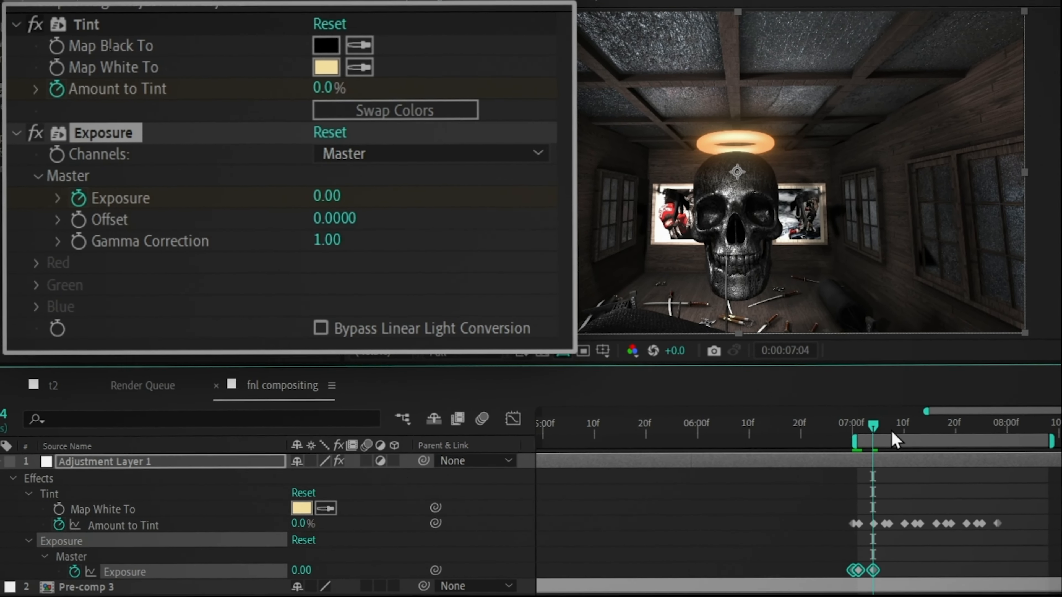
drag(891, 431, 881, 434)
key(ctrl+v)
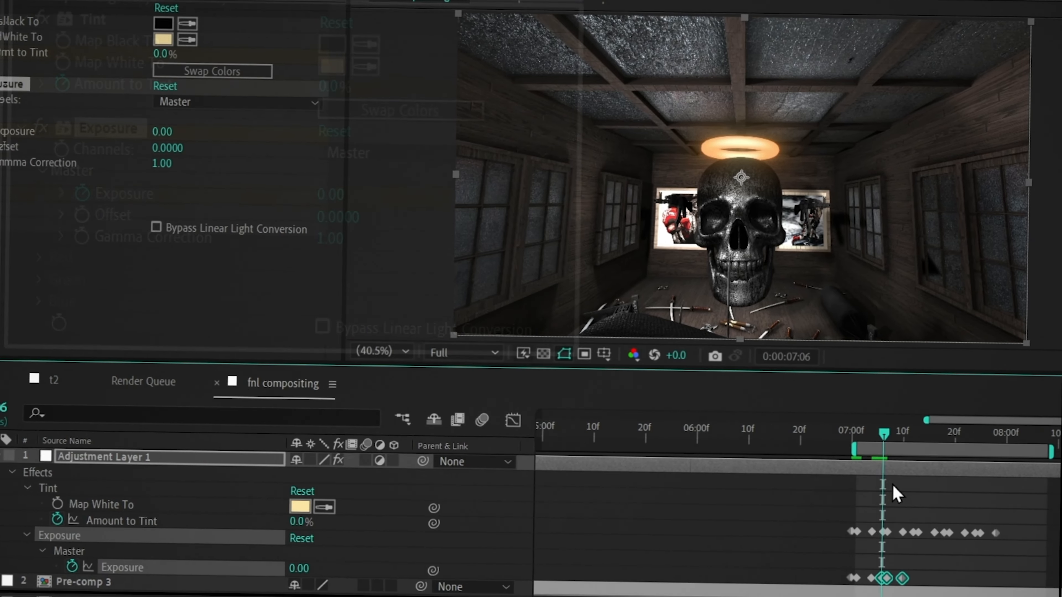
Step: Paste the Exposure flash keyframes at 0:00:07:12 and at the remaining muzzle flashes, and scrub back through them
click(915, 433)
key(ctrl+v)
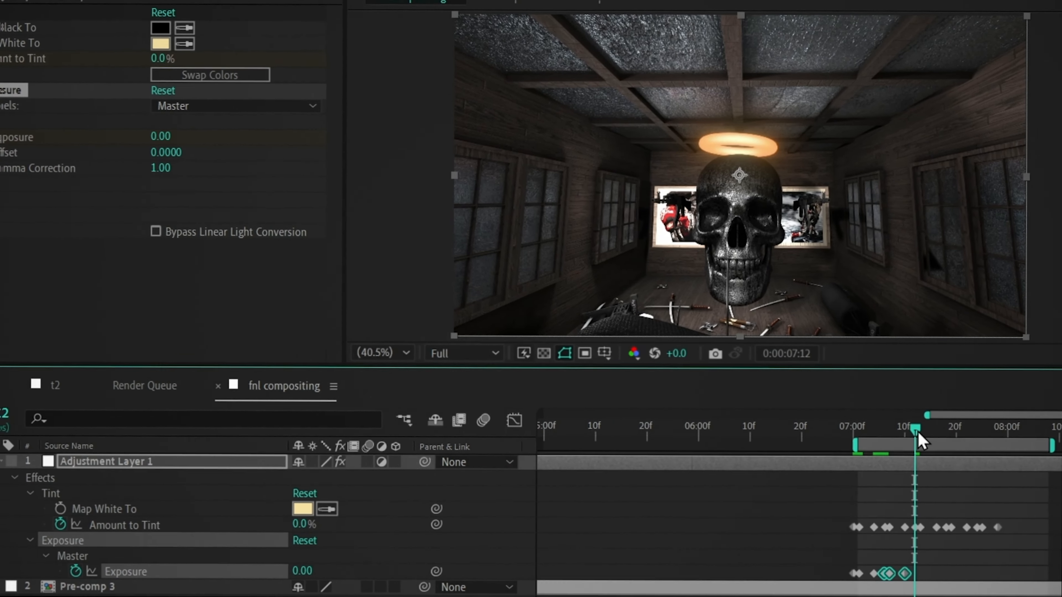
click(942, 428)
drag(944, 427, 895, 430)
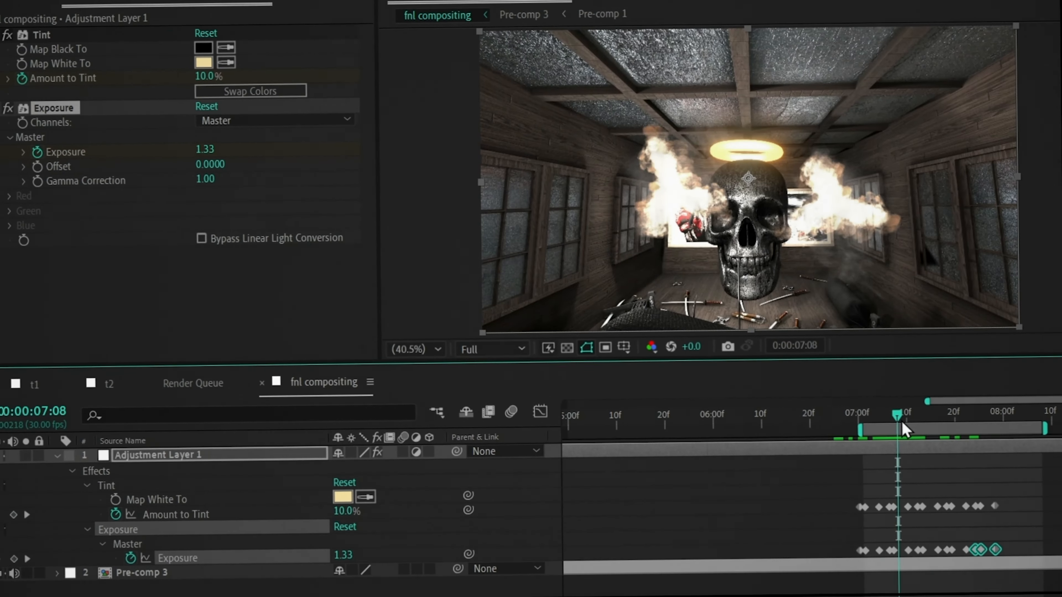
Step: Change the Tint effect's Map White To colour to the golden yellow FFD33B
key(Page_Up)
click(204, 62)
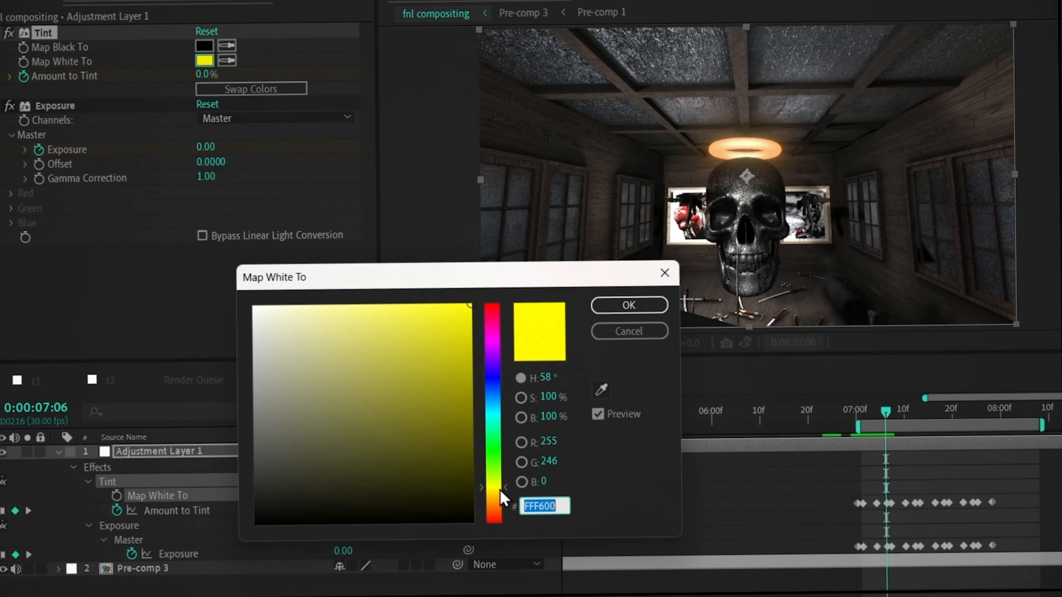
drag(502, 501, 501, 507)
click(423, 307)
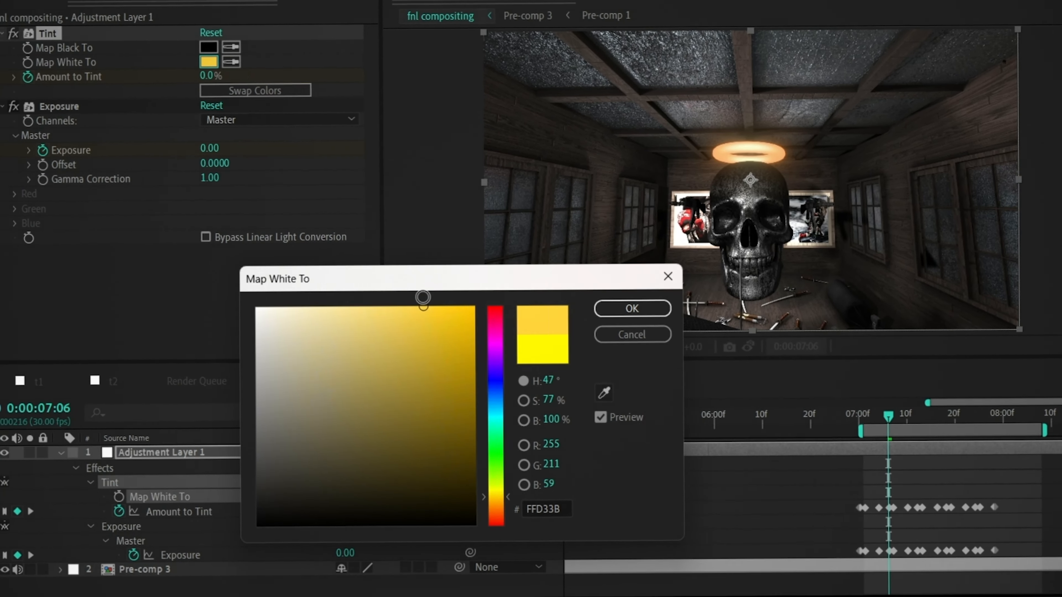
click(630, 309)
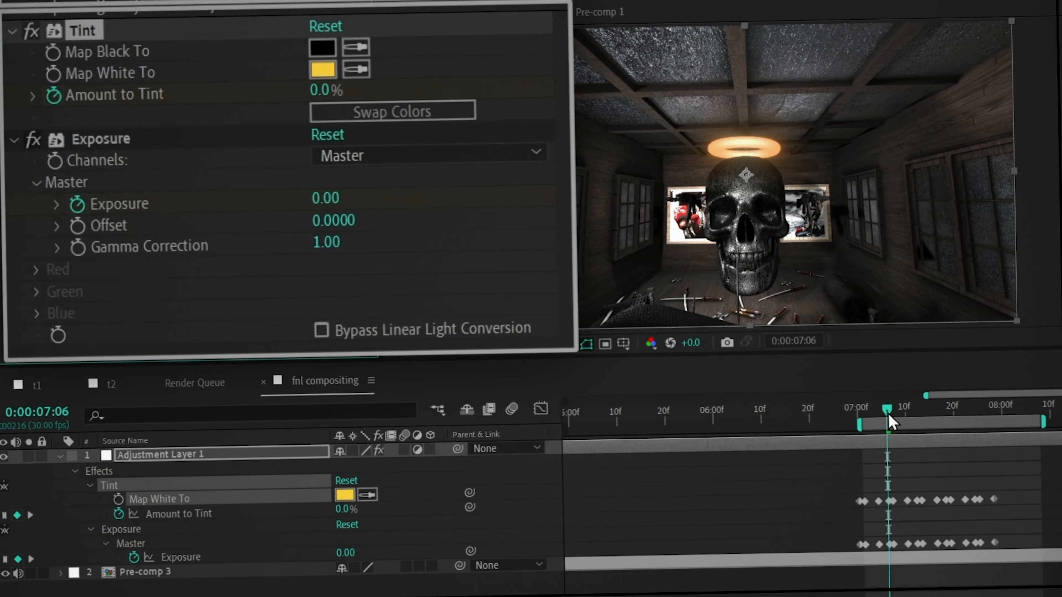
Step: Set Amount to Tint to 20% at 0:00:07:01 and move on to its next keyframe
drag(889, 417, 862, 429)
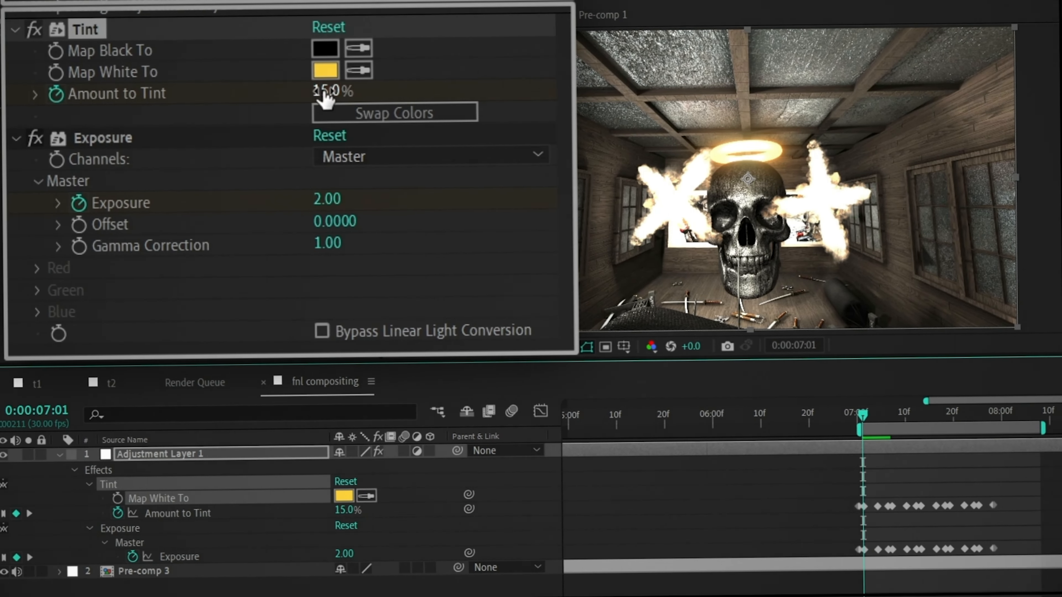
click(324, 92)
text(20)
key(Return)
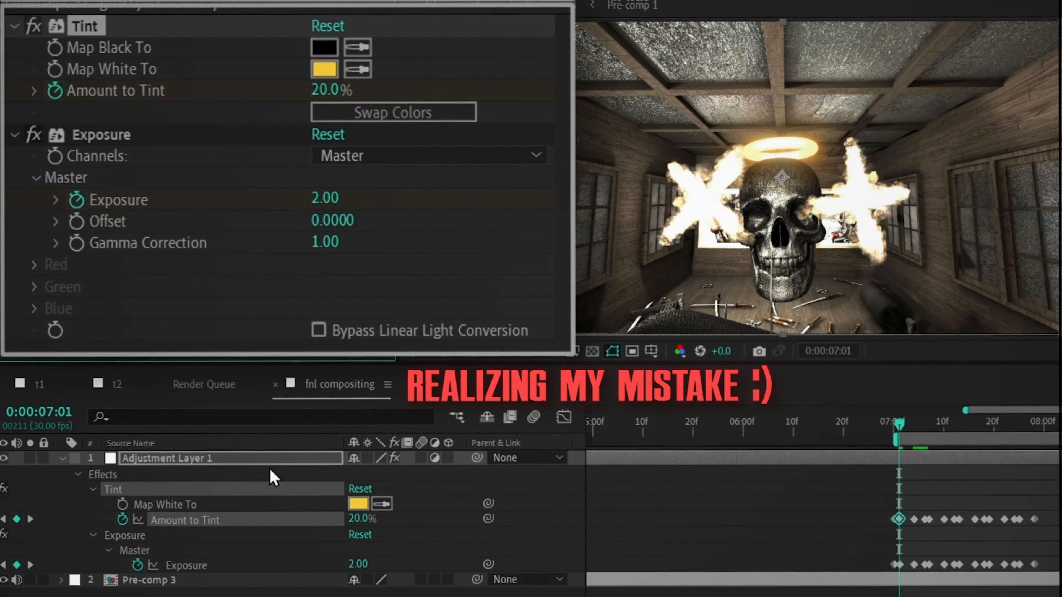
click(30, 520)
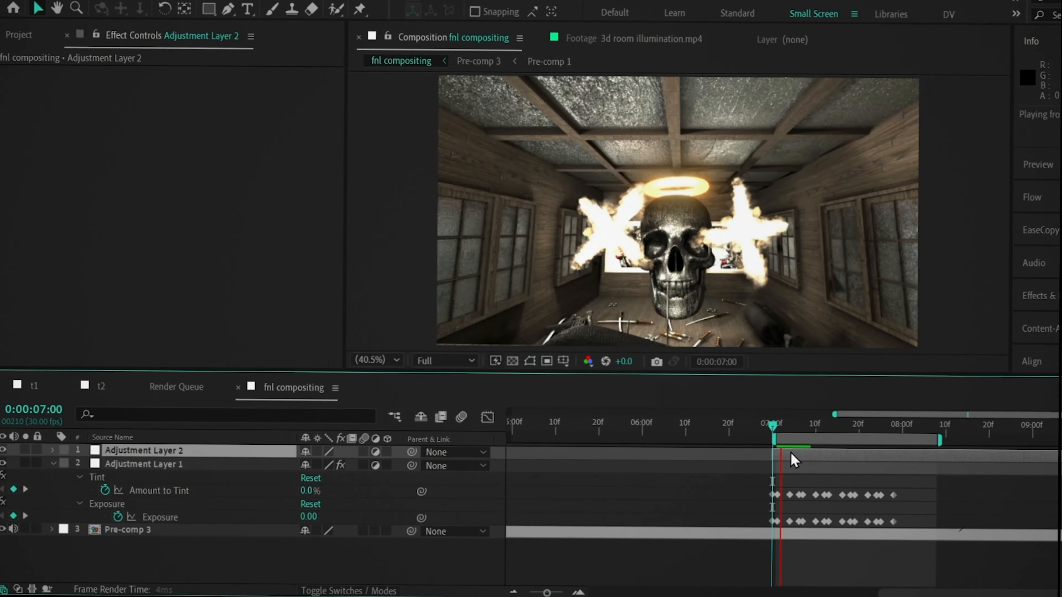
Step: Apply Twitch to Adjustment Layer 2 with Amount 5.00 and speed 130.00, and enable its Light and Slide operators
key(ctrl+space)
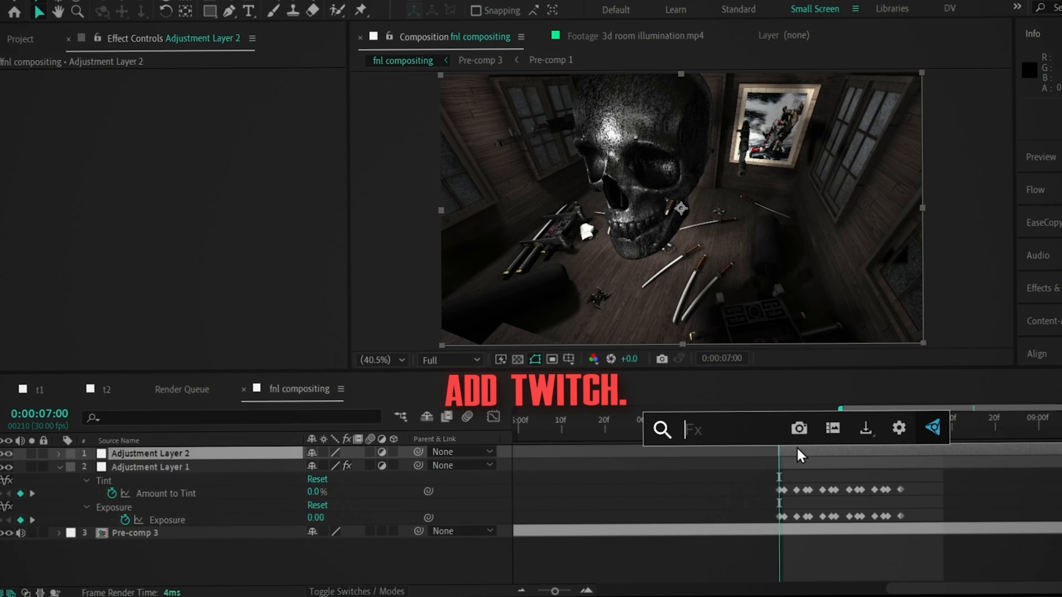
text(twi)
key(Return)
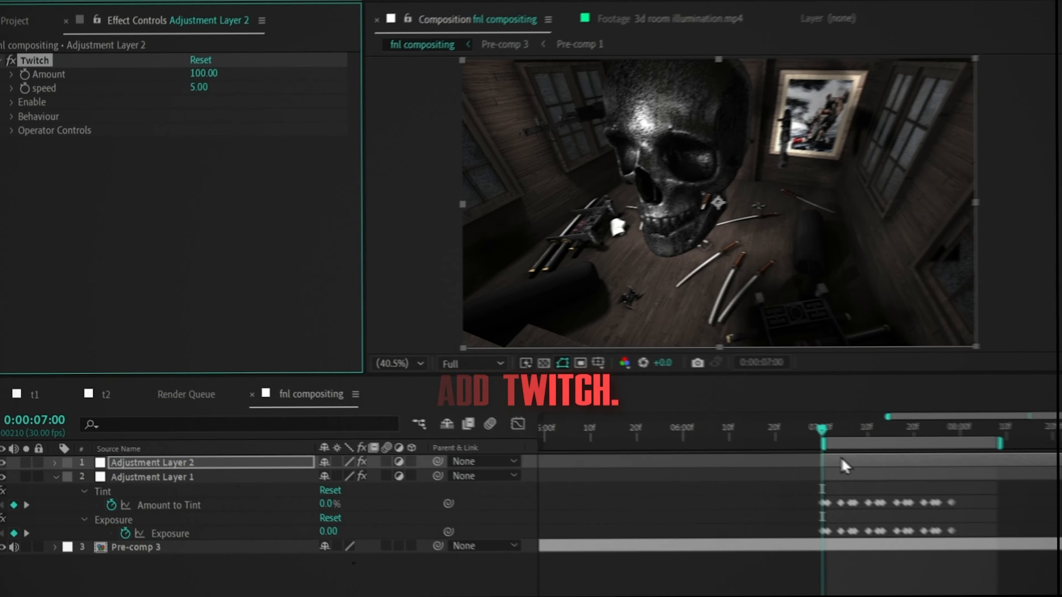
click(326, 65)
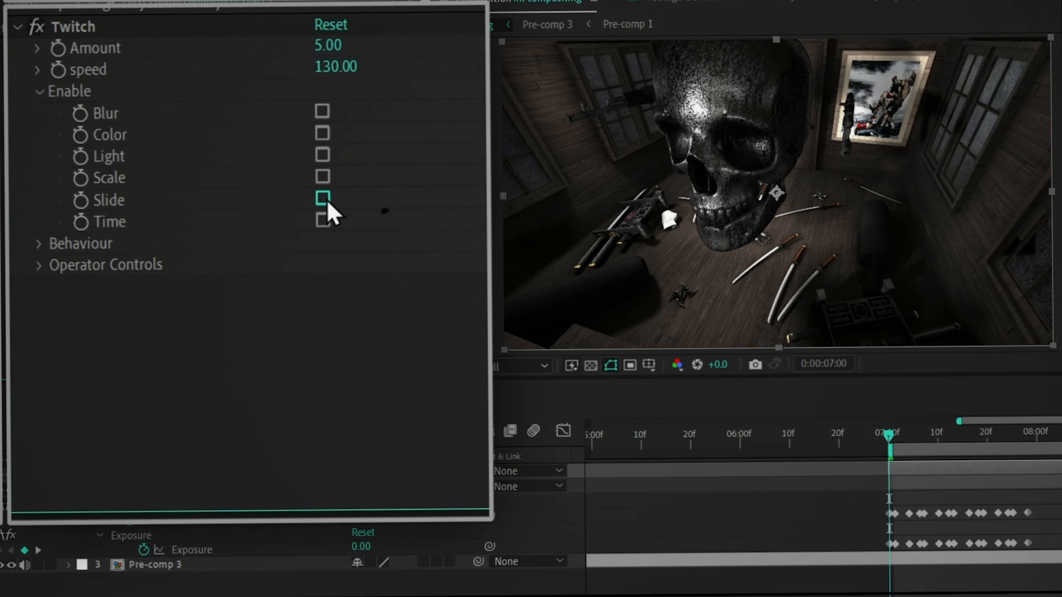
click(317, 152)
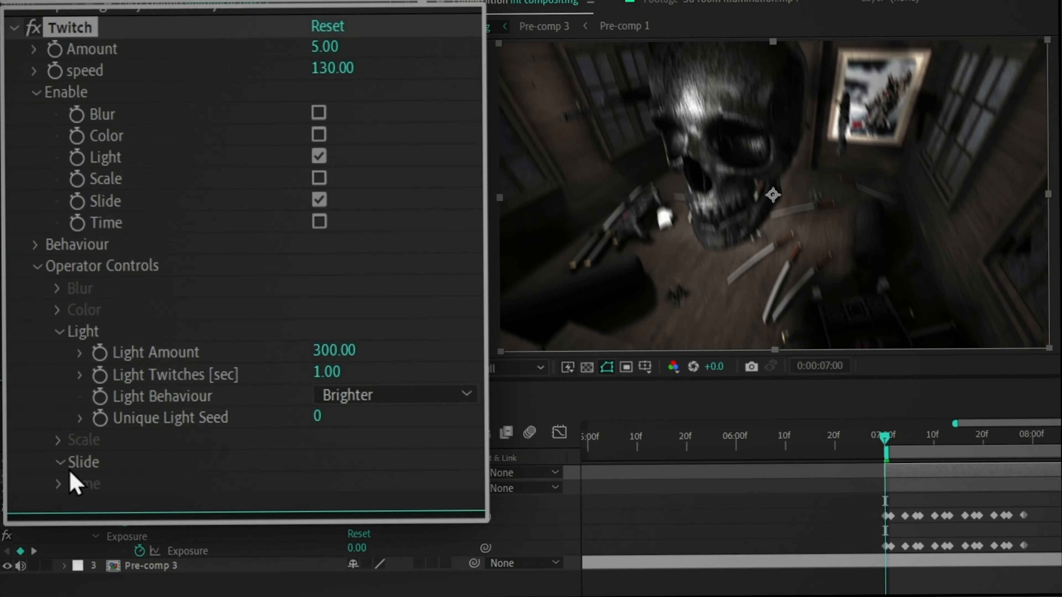
Step: Set Twitch's Slide Twitches to 50, Slide Amount to 70 and Slide Motion Blur to 30
click(56, 455)
scroll(337, 368, down, 3)
text(50)
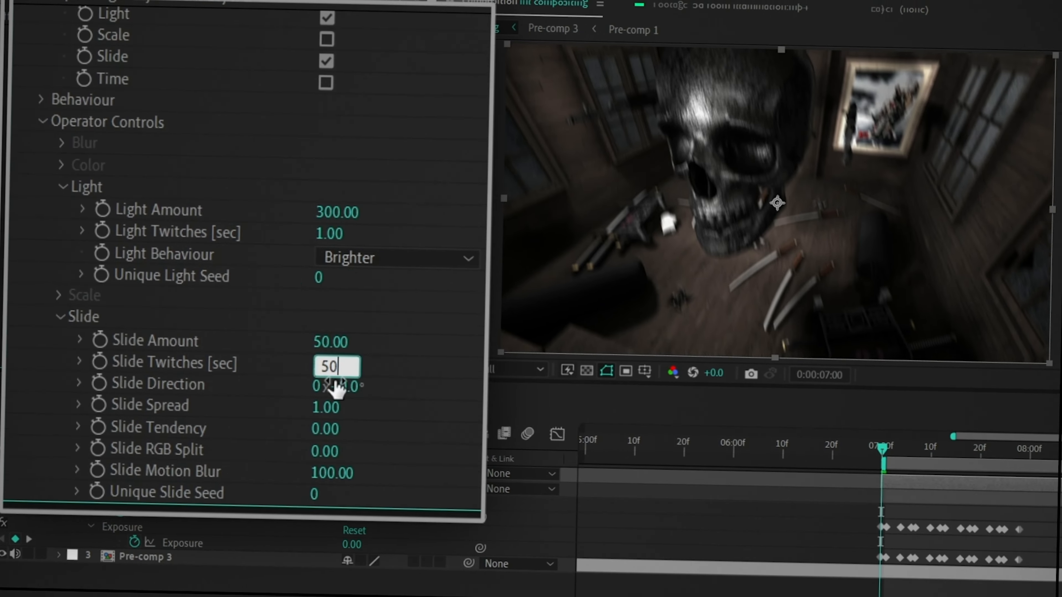
click(329, 346)
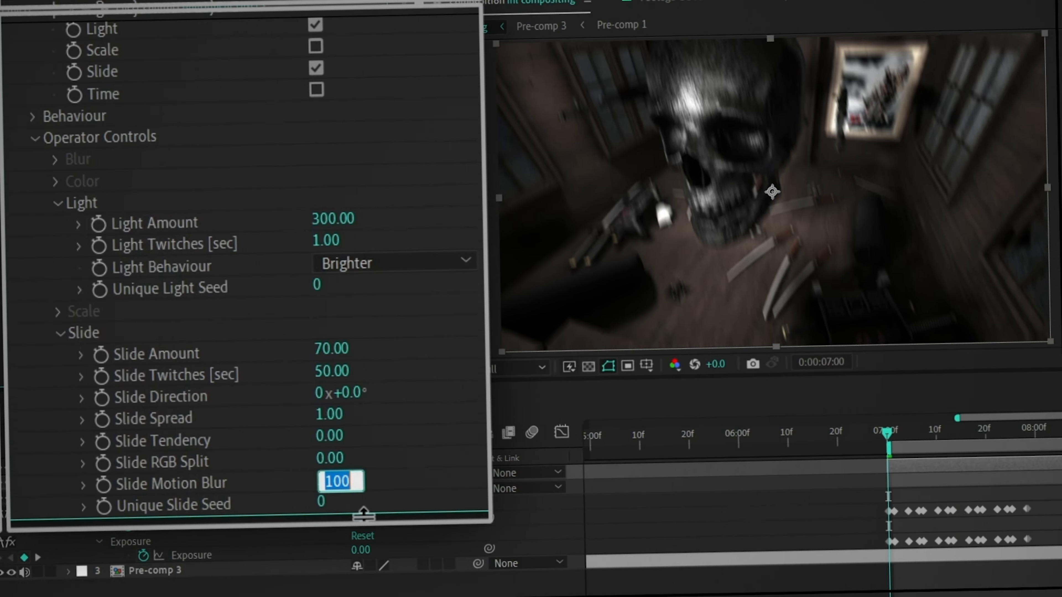
key(Return)
Step: Trim Adjustment Layer 2 to end at 0:00:07:28 and preview the twitch from 0:00:07:00
drag(887, 502, 1023, 491)
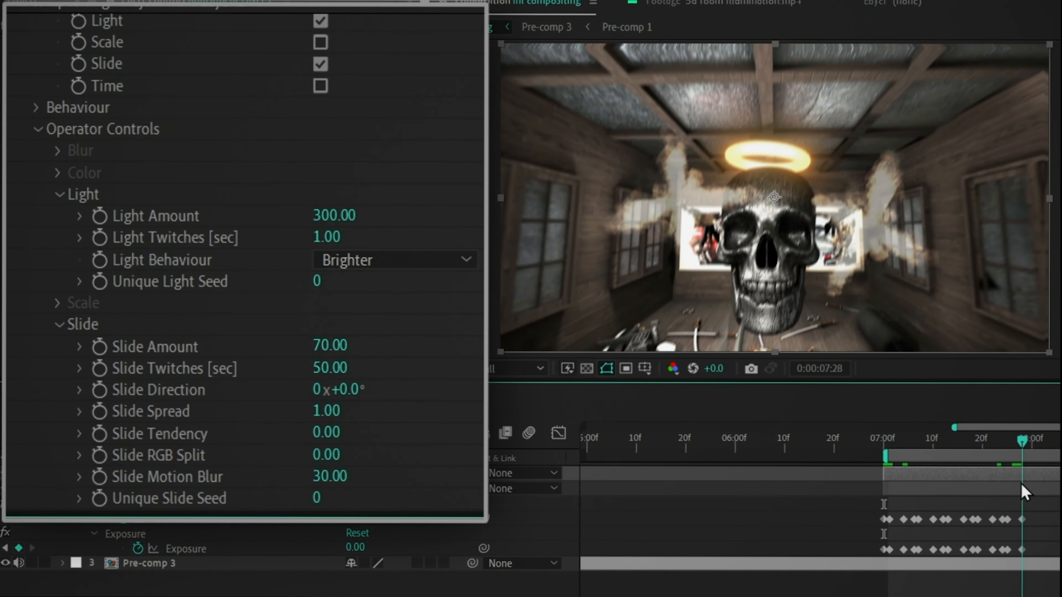
key(ctrl+d)
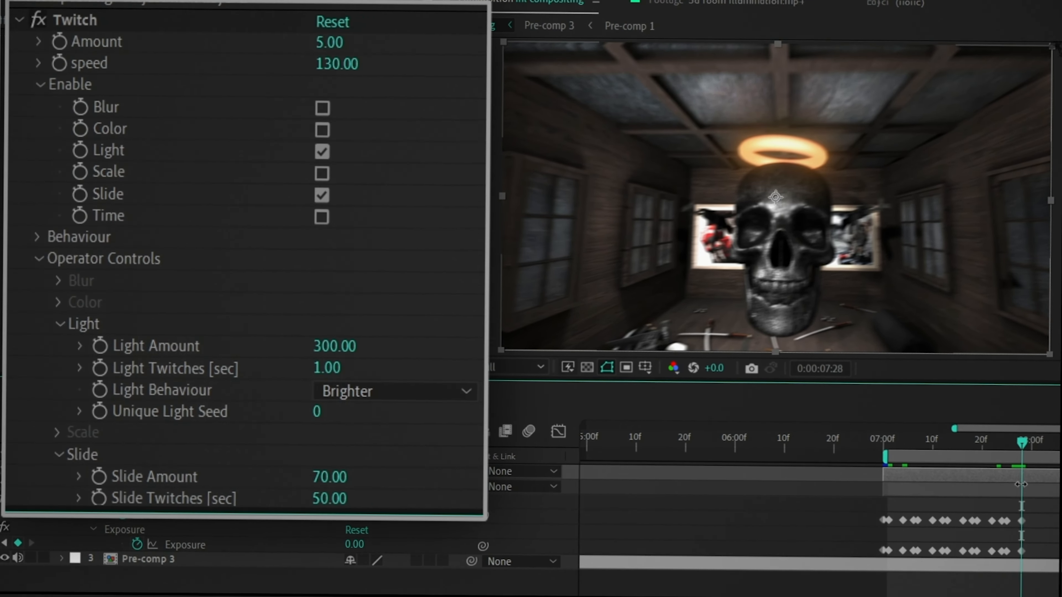
click(883, 444)
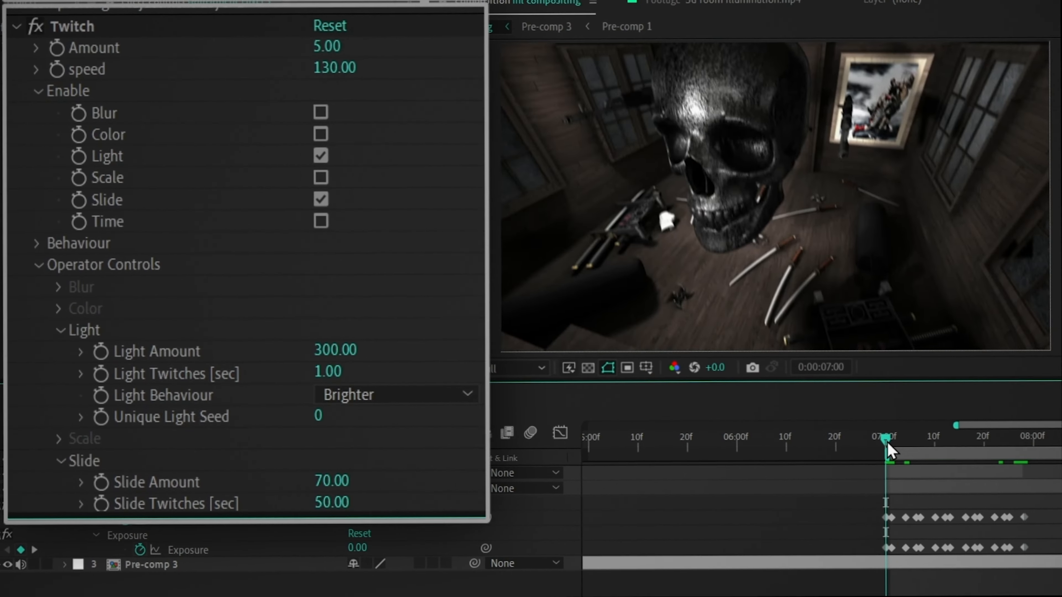
key(space)
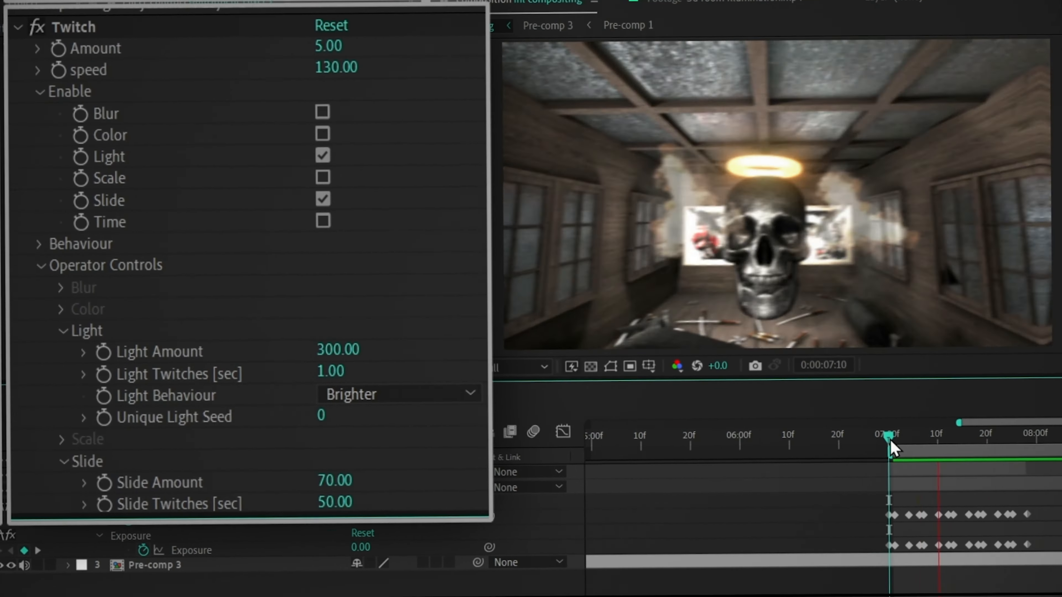
key(space)
Step: Set Twitch's Slide RGB Split to 5 and preview the effect from 0:00:07:00
scroll(368, 437, down, 4)
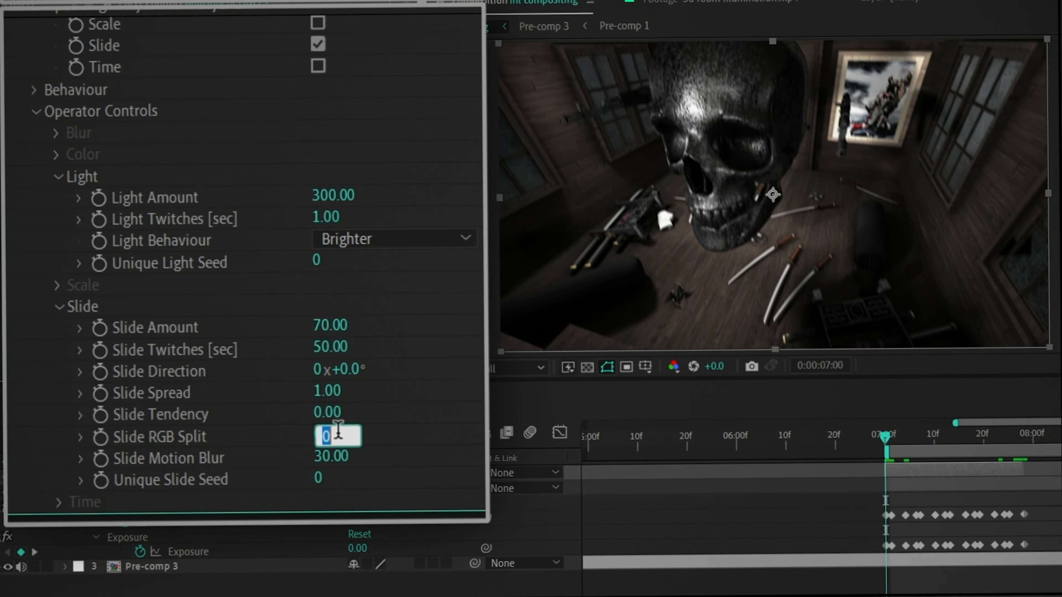
text(5)
key(Return)
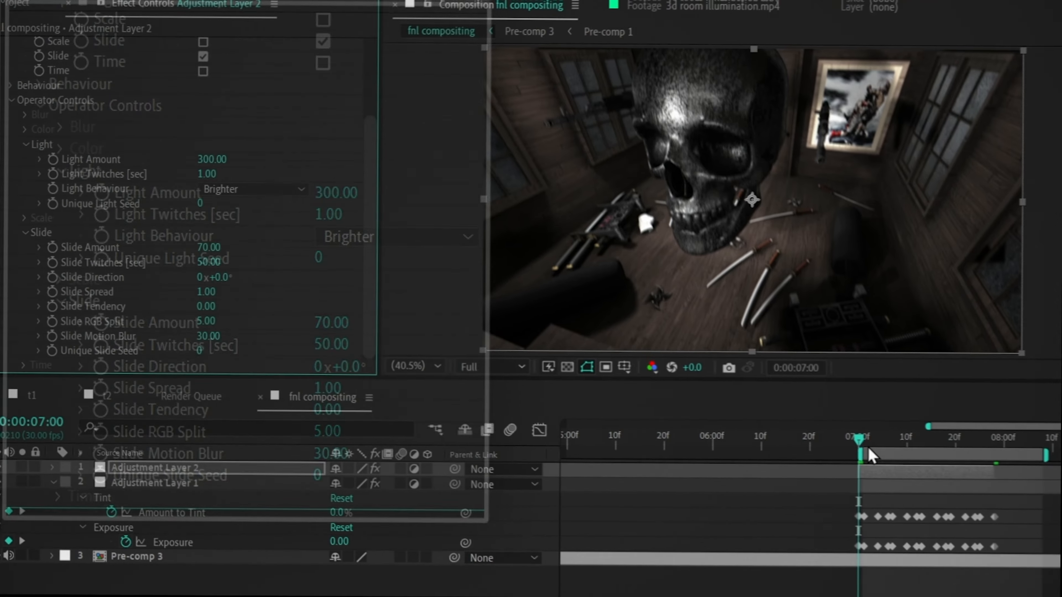
key(space)
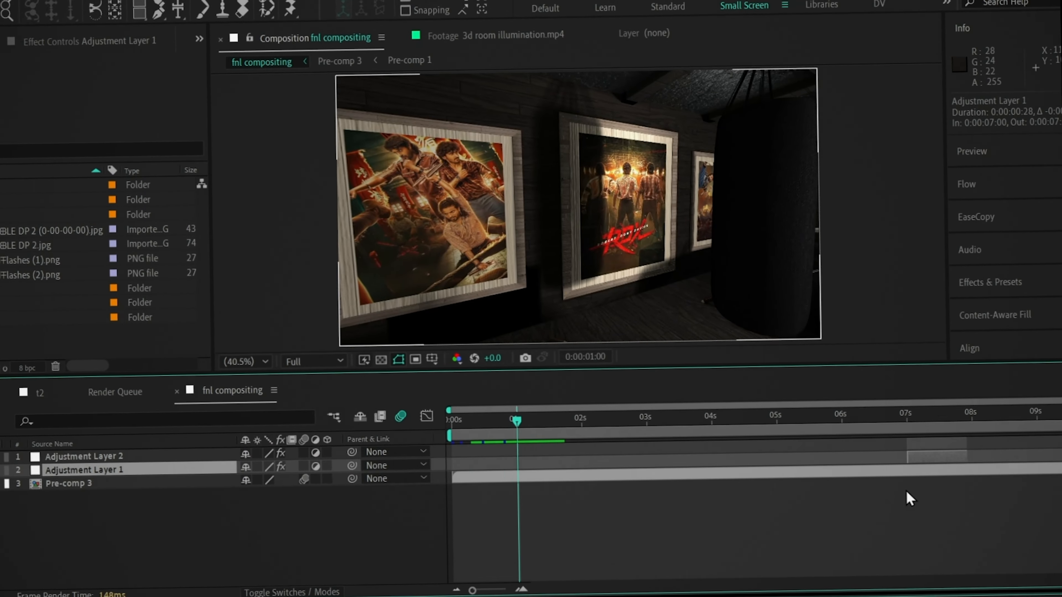
Step: Precompose Adjustment Layer 2, Adjustment Layer 1 and Pre-comp 3 together into Pre-comp 4
drag(308, 511, 178, 445)
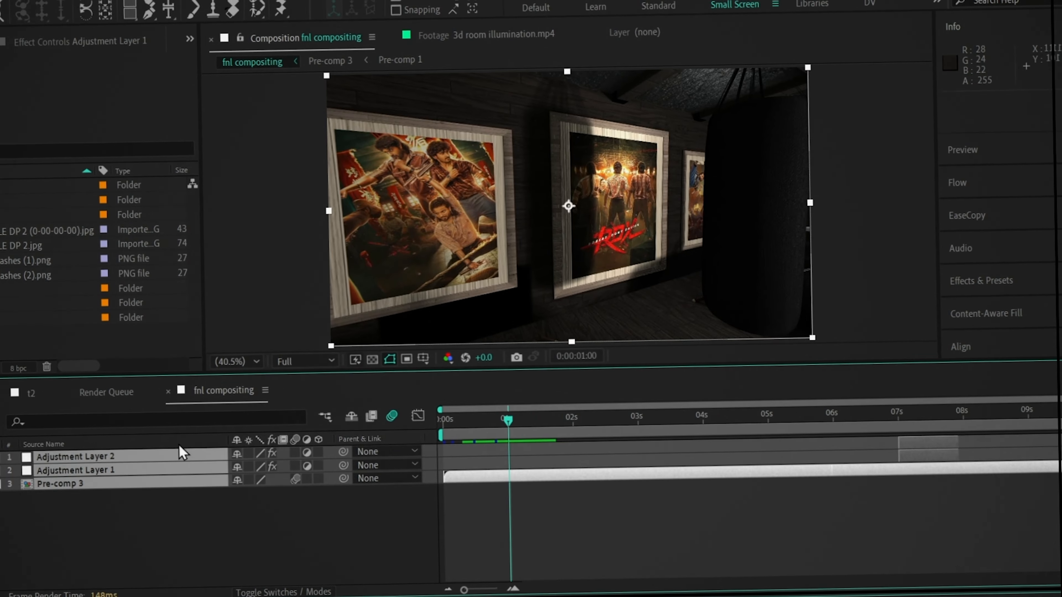
key(ctrl+shift+c)
key(Return)
Step: Apply the S_Shake effect to Pre-comp 4
key(ctrl+space)
text(sh)
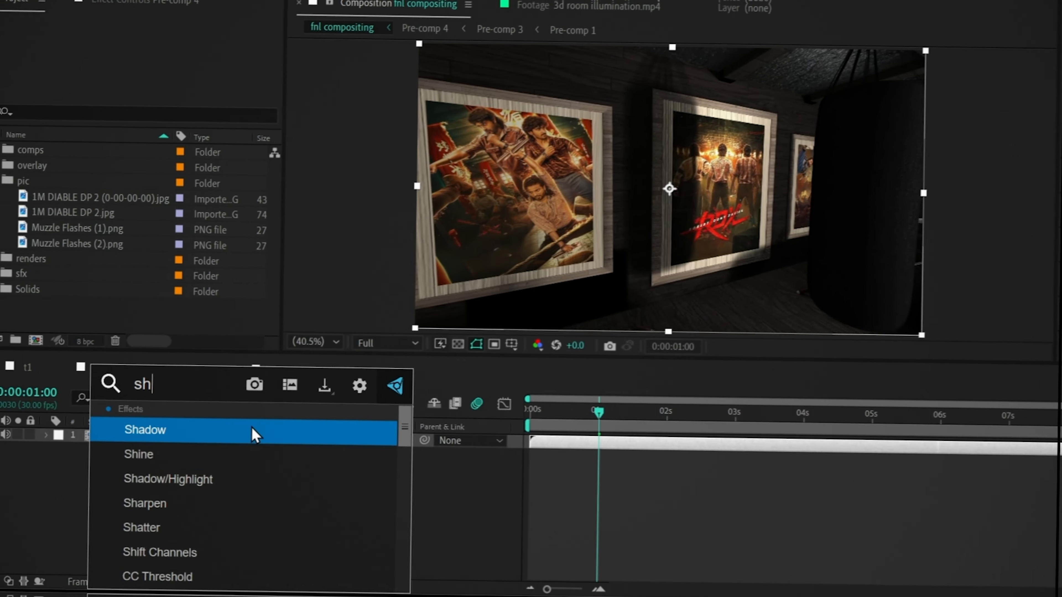
text(ake)
key(Return)
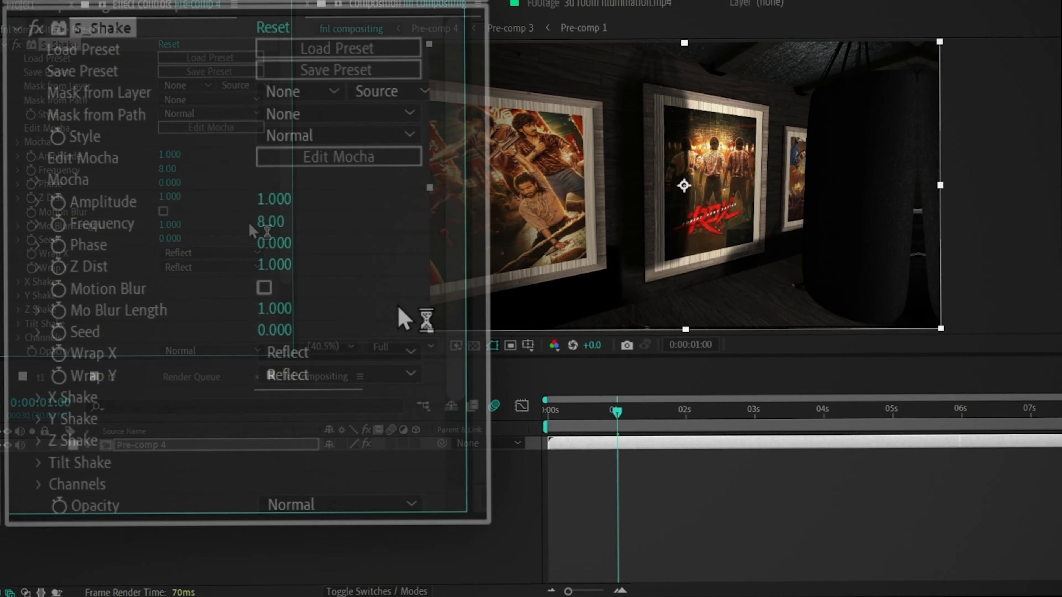
Step: Set S_Shake's Amplitude to 0.090 and its Frequency to 1.00
click(274, 200)
text(.)
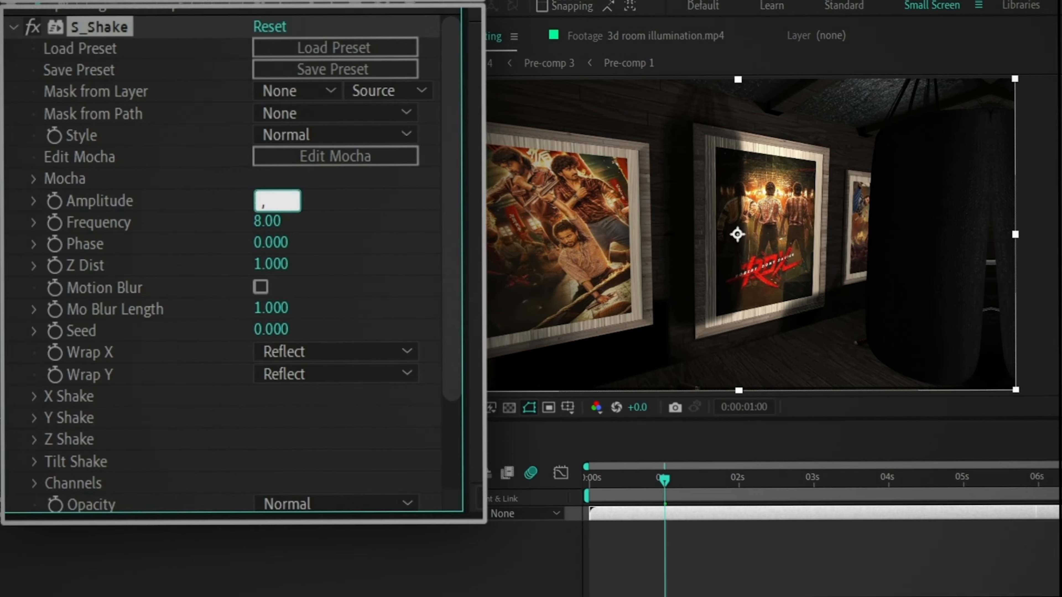
text(0)
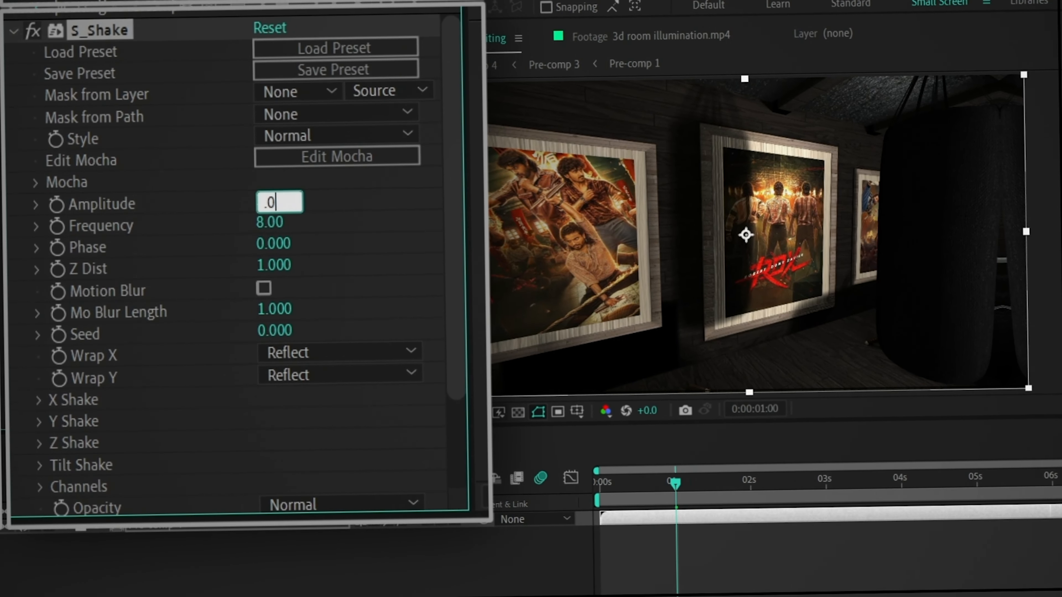
text(90)
key(Return)
click(270, 222)
text(1)
key(Return)
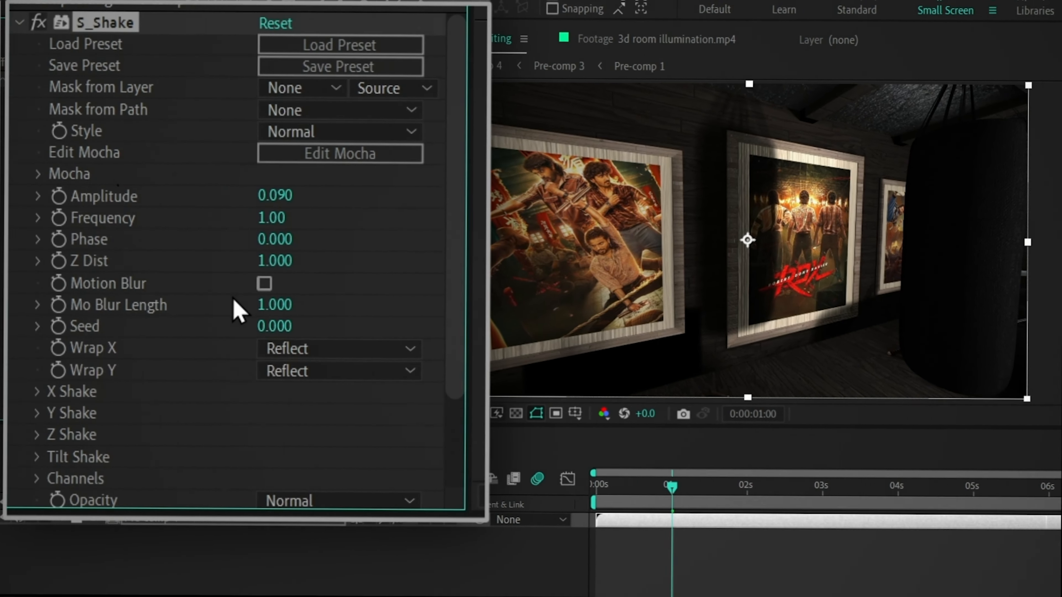
Step: Set S_Shake's Tilt Rand Amp to 23 and preview the shake from the start of the composition
scroll(237, 309, down, 3)
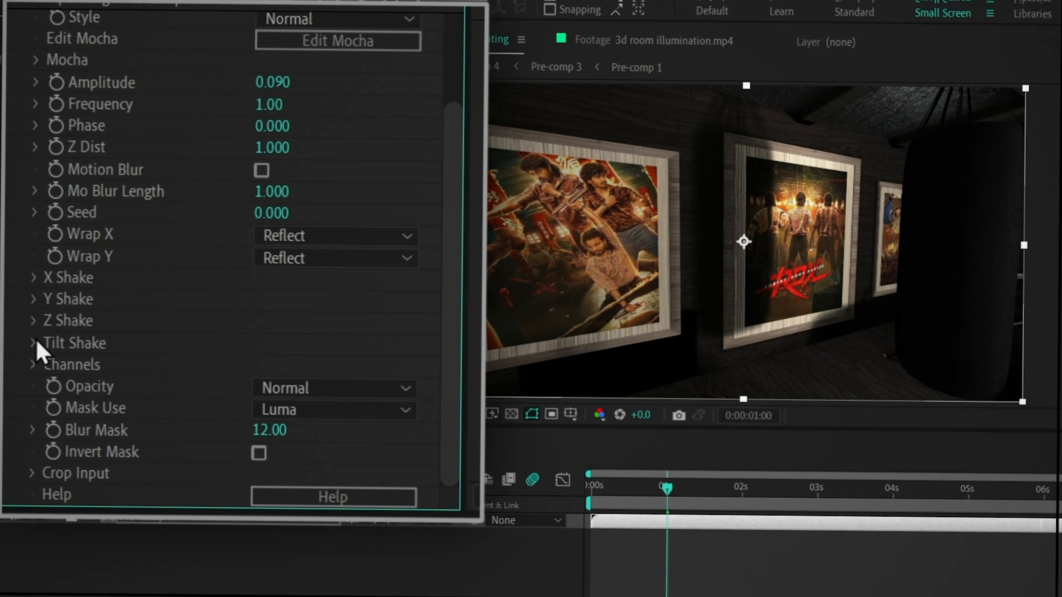
click(34, 343)
click(266, 367)
text(23)
key(Return)
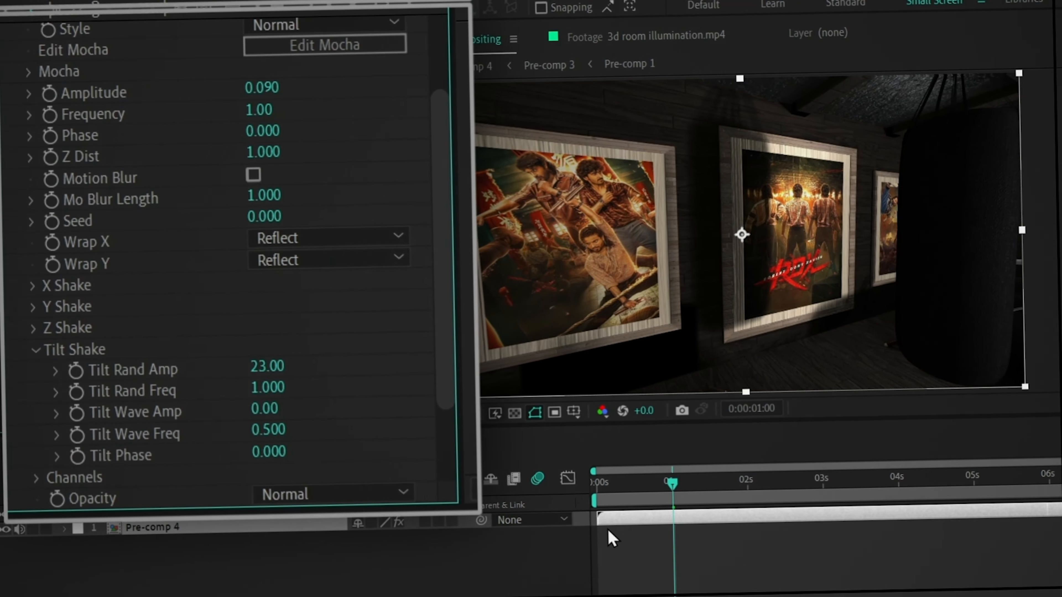
key(Home)
key(space)
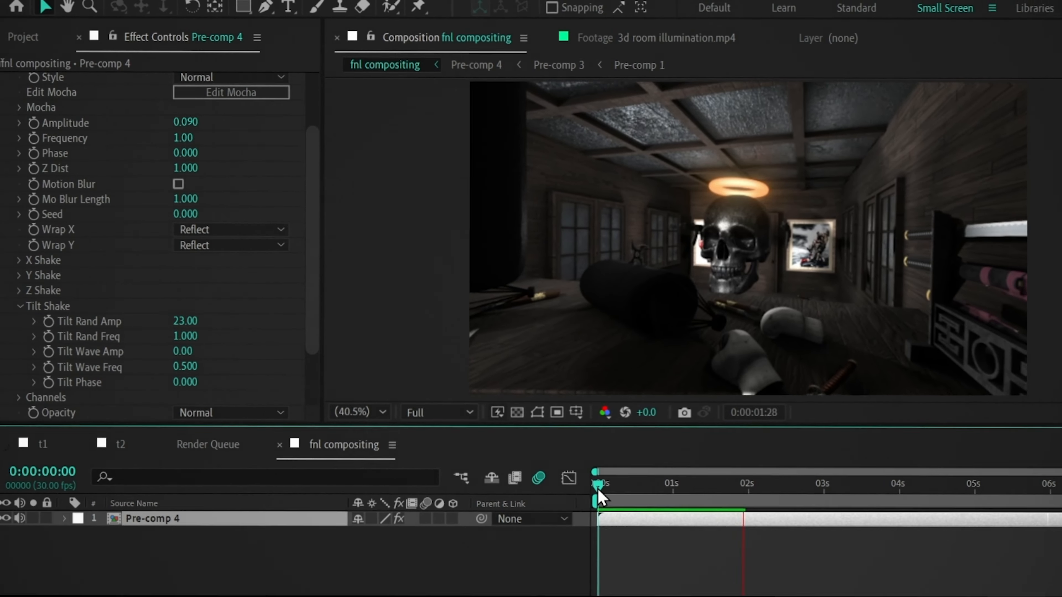
Step: Scale Pre-comp 4 up to 103% at 0:00:01:29 and preview the shaking shot from an earlier frame
drag(730, 493, 747, 518)
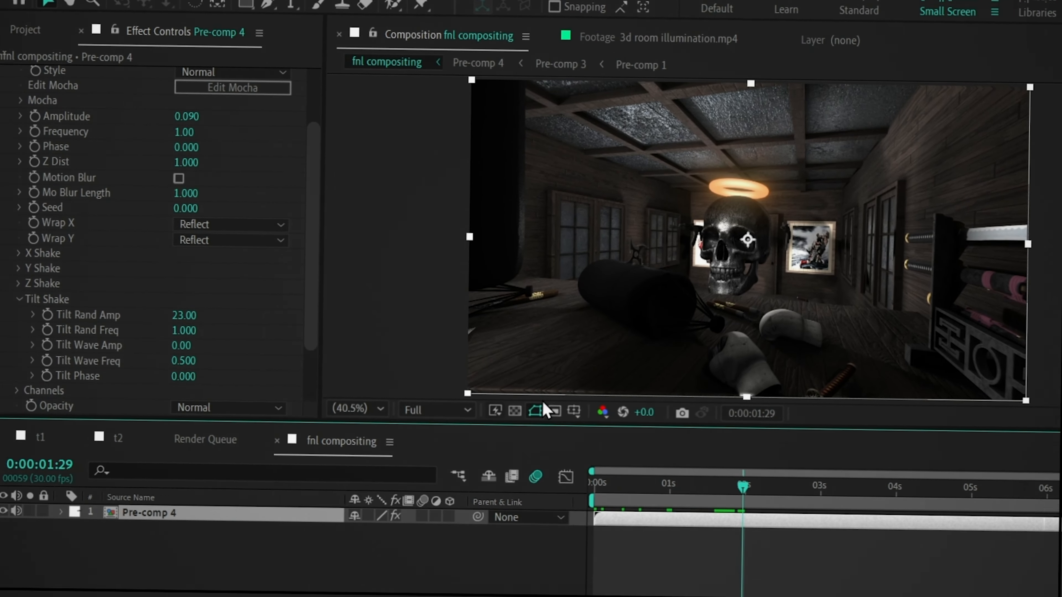
key(s)
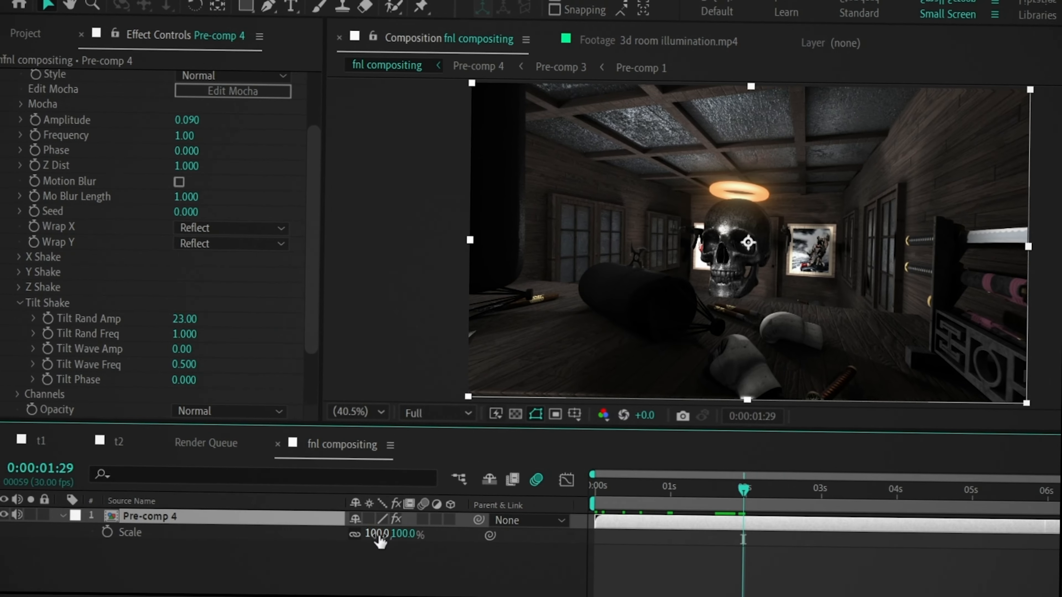
drag(380, 542, 386, 542)
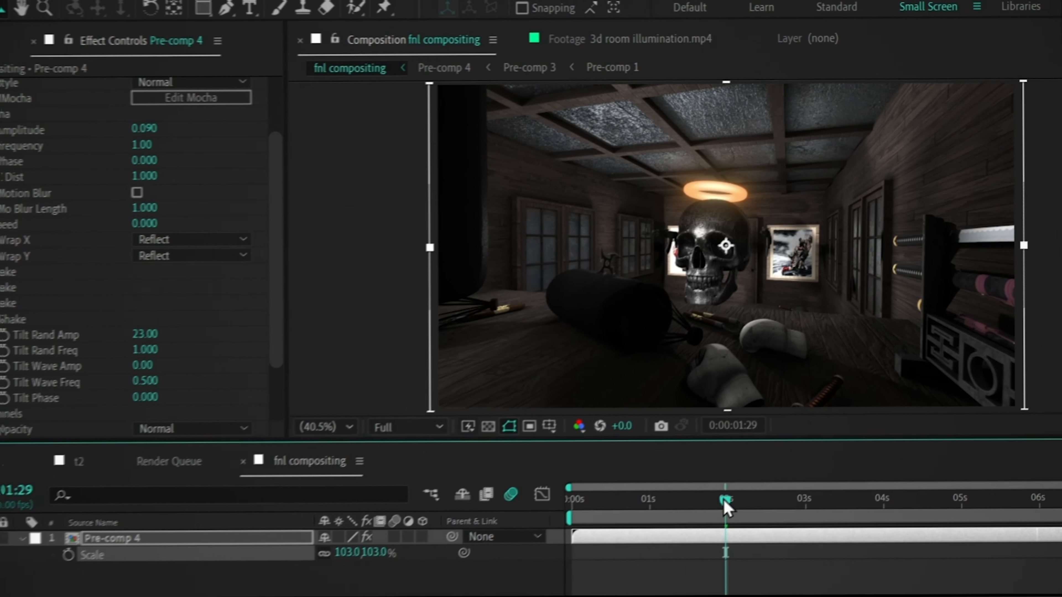
drag(726, 506, 631, 508)
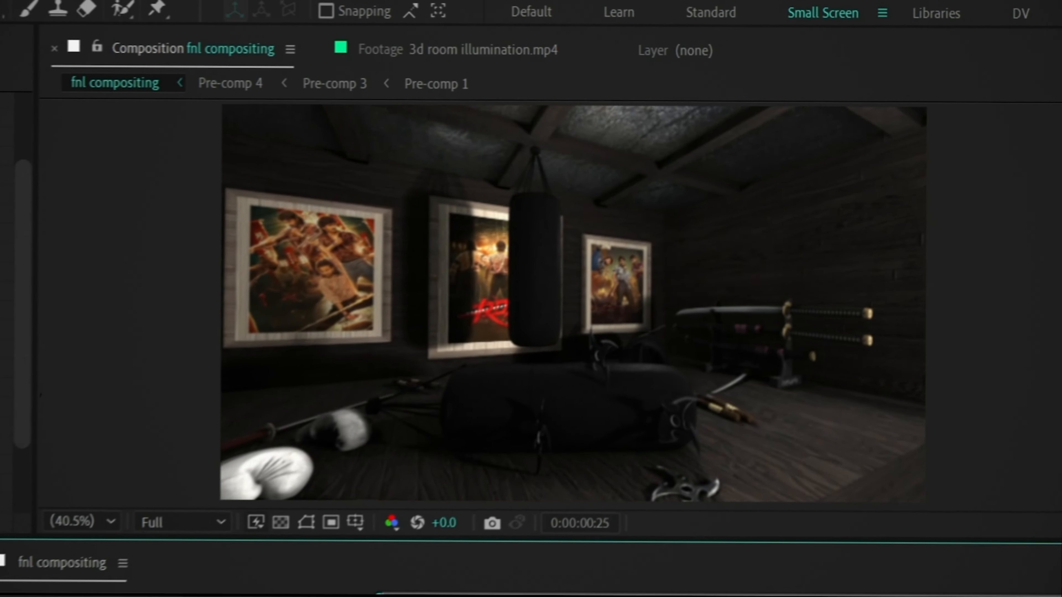
key(space)
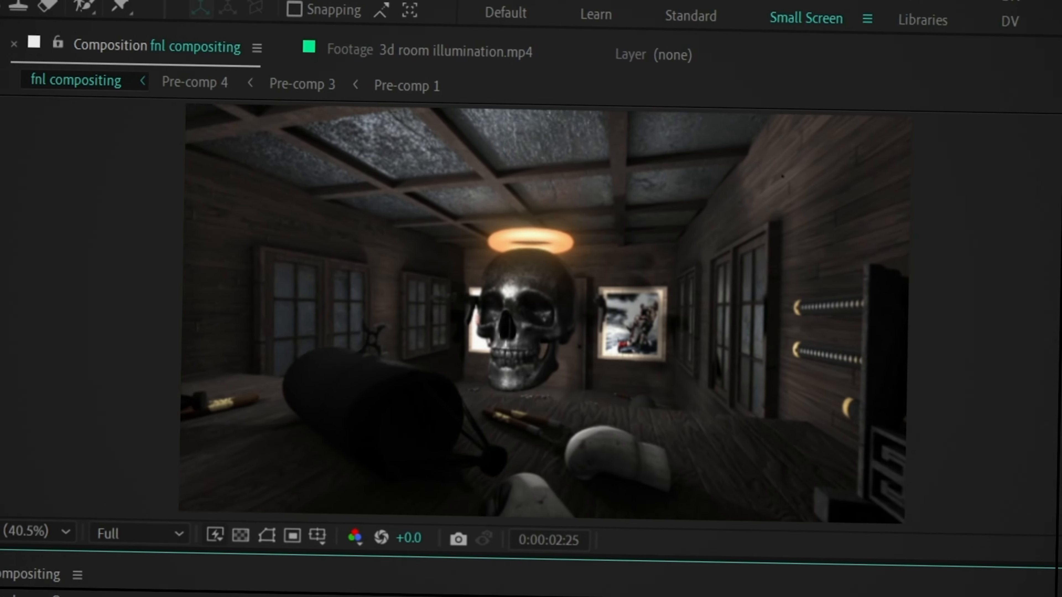